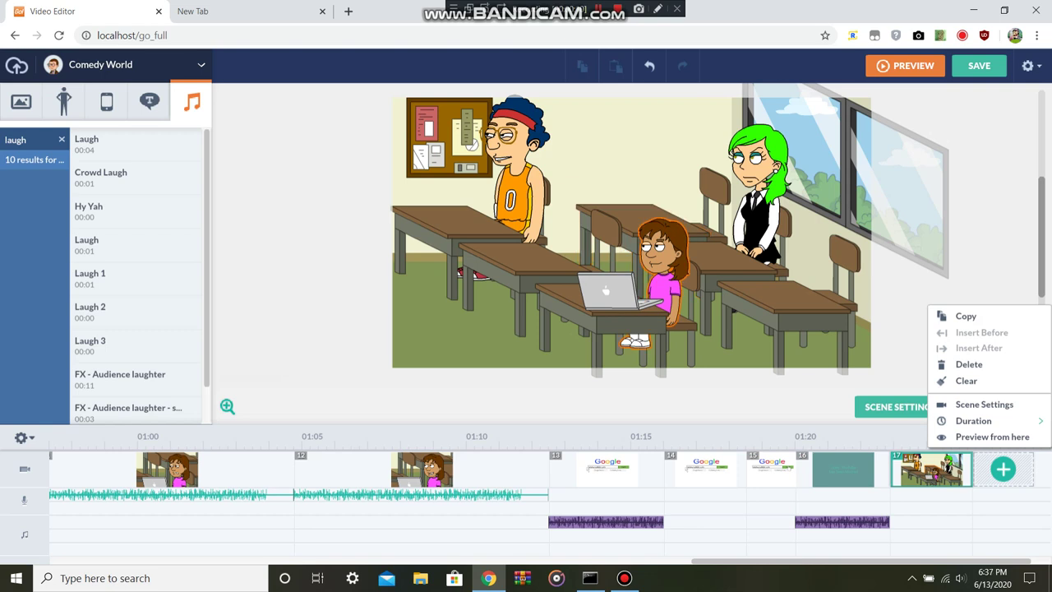
# Step: Set the facial expression of the girl at the laptop in scene 17 to Shocked
pyautogui.click(662, 271)
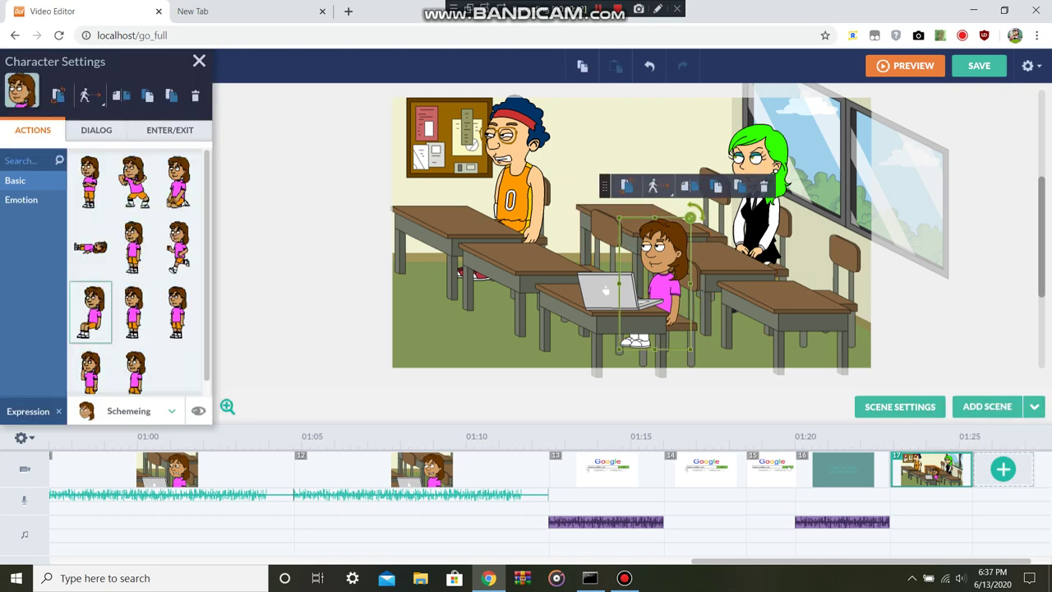
pyautogui.click(129, 411)
pyautogui.click(115, 278)
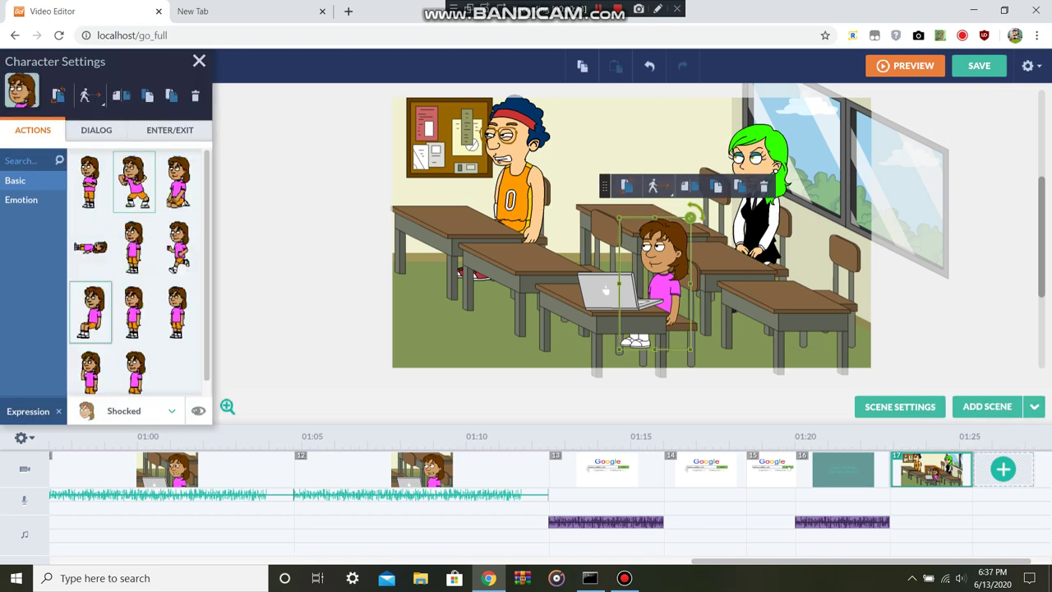
# Step: Give the girl the Kayla text-to-speech line "What? YouTube is blocked? This can't be!" and slightly lengthen scene 17
pyautogui.click(96, 129)
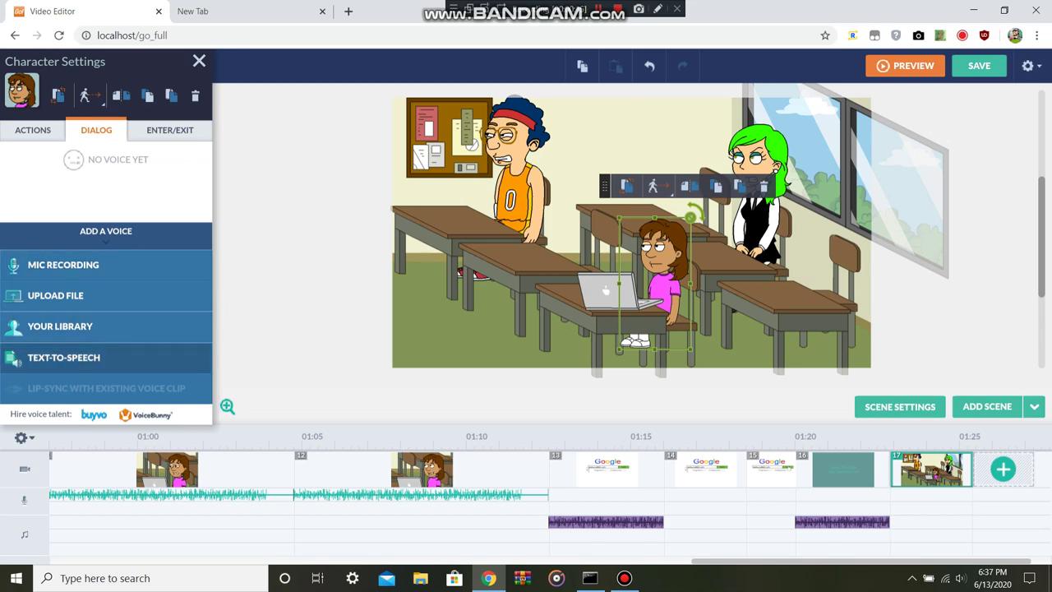
pyautogui.click(63, 356)
pyautogui.write('What? Y')
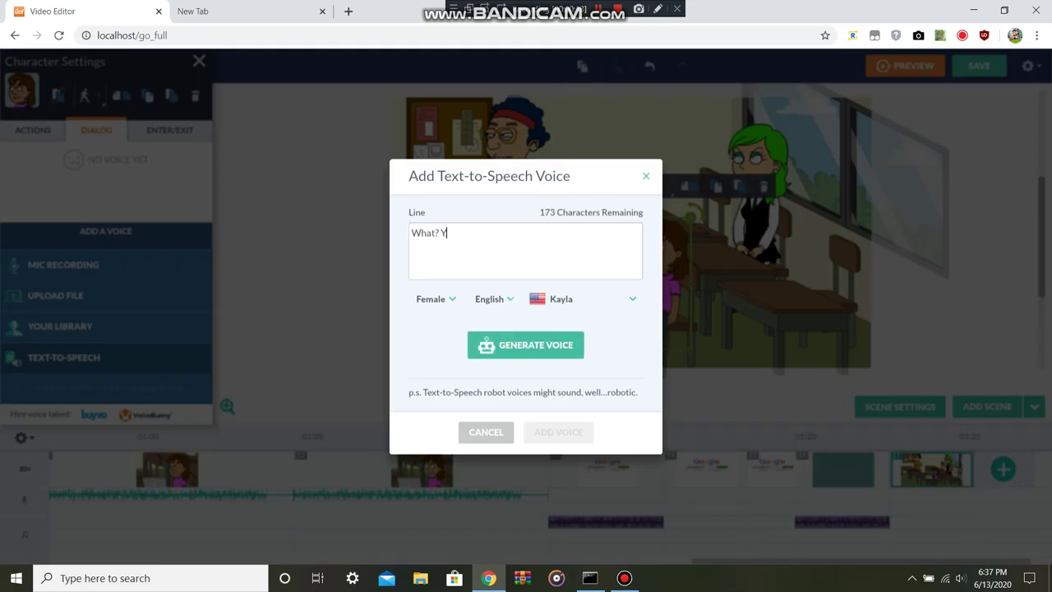
pyautogui.write("ouTube is blocked? This can't be!")
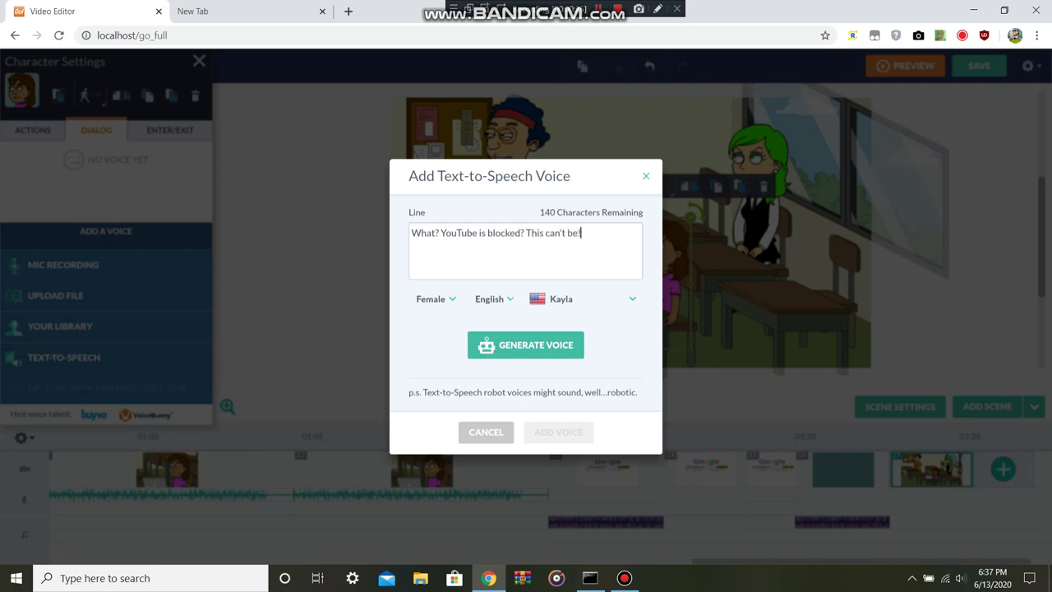
pyautogui.click(526, 345)
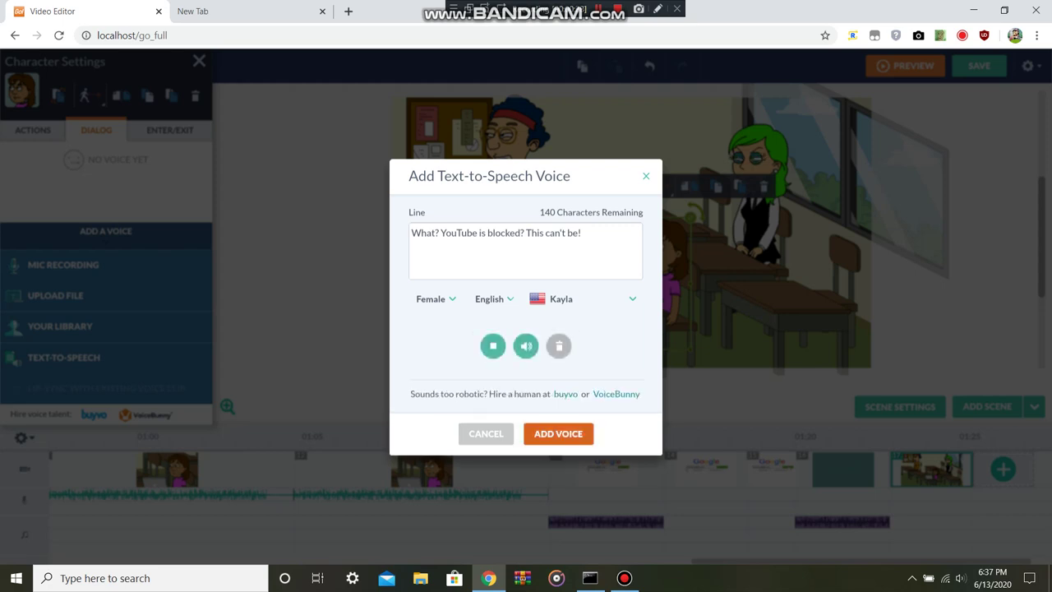
pyautogui.click(558, 432)
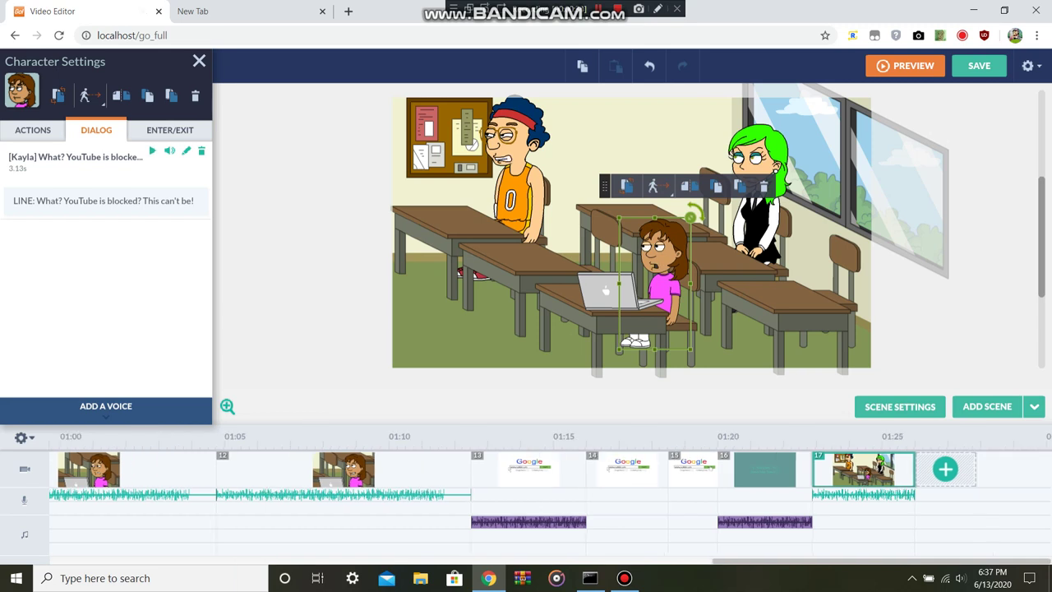
pyautogui.moveTo(915, 468); pyautogui.dragTo(924, 468)
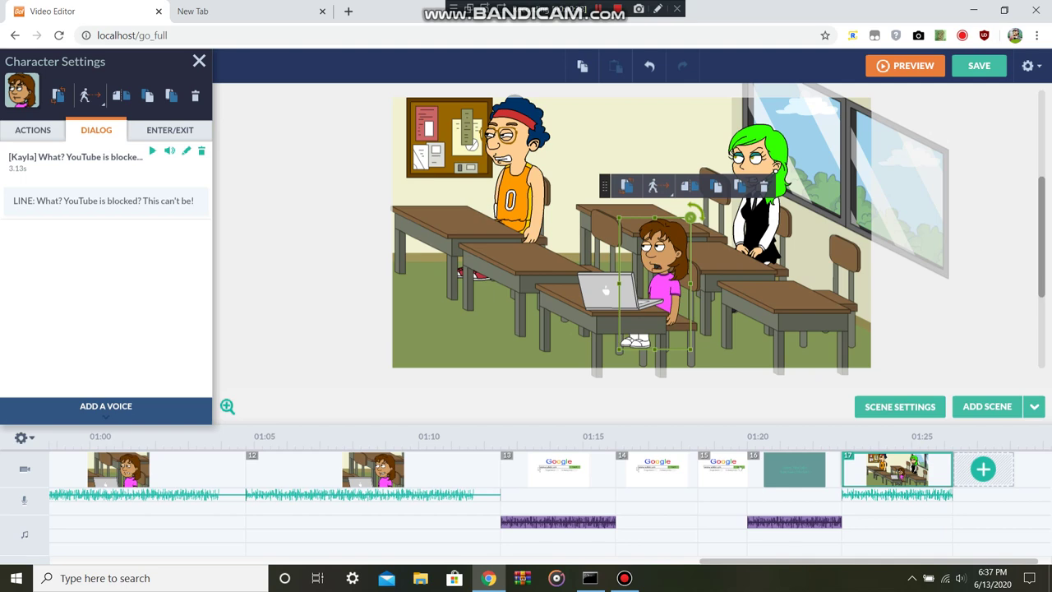
# Step: Add a continuing scene after scene 17 and set the girl's expression in it to Schemeing
pyautogui.click(983, 469)
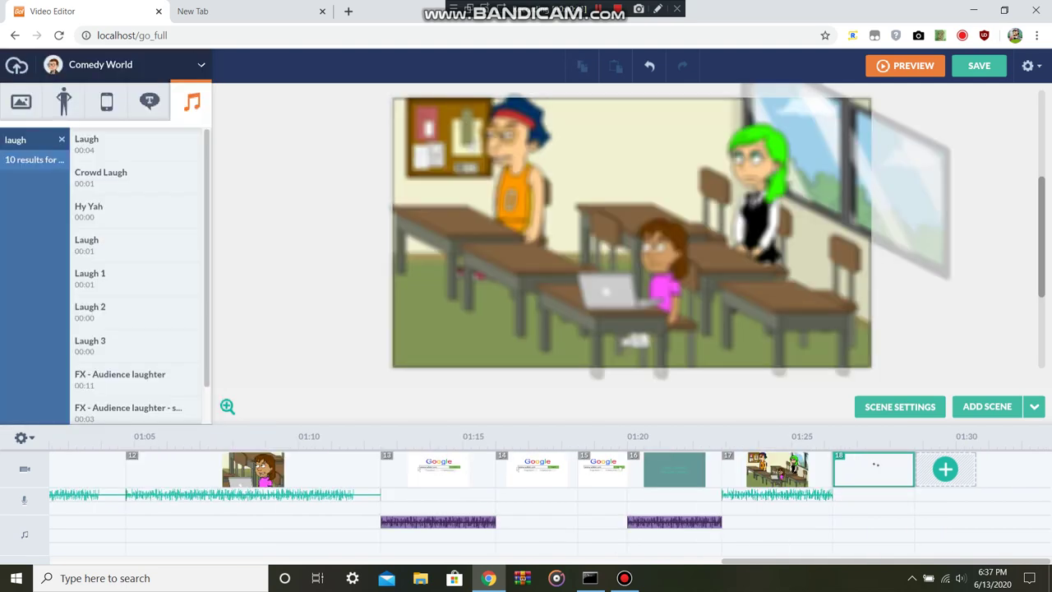
pyautogui.click(664, 262)
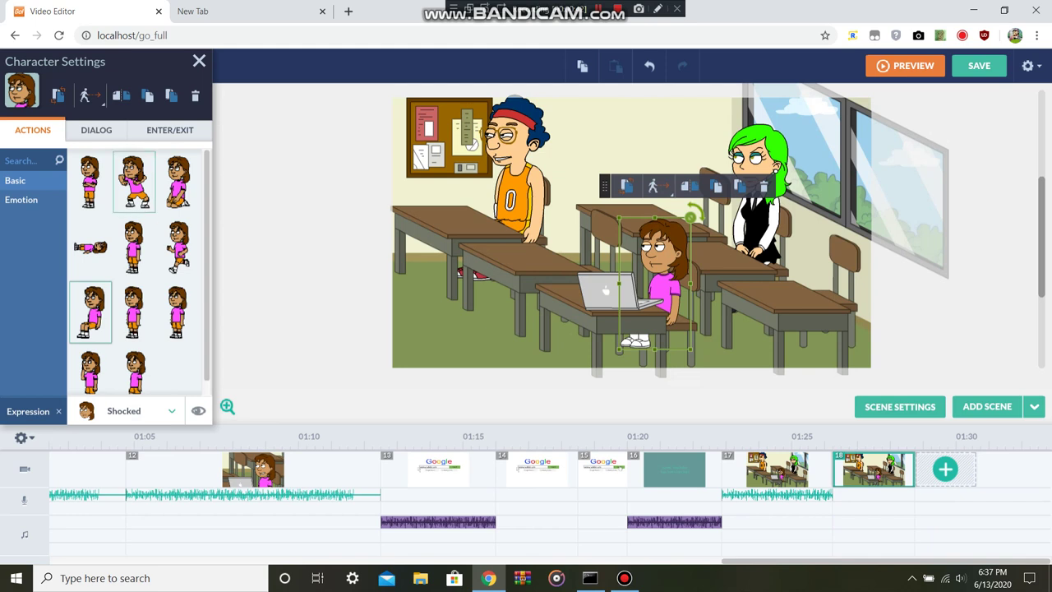
pyautogui.click(127, 410)
pyautogui.scroll(1, 129, 304)
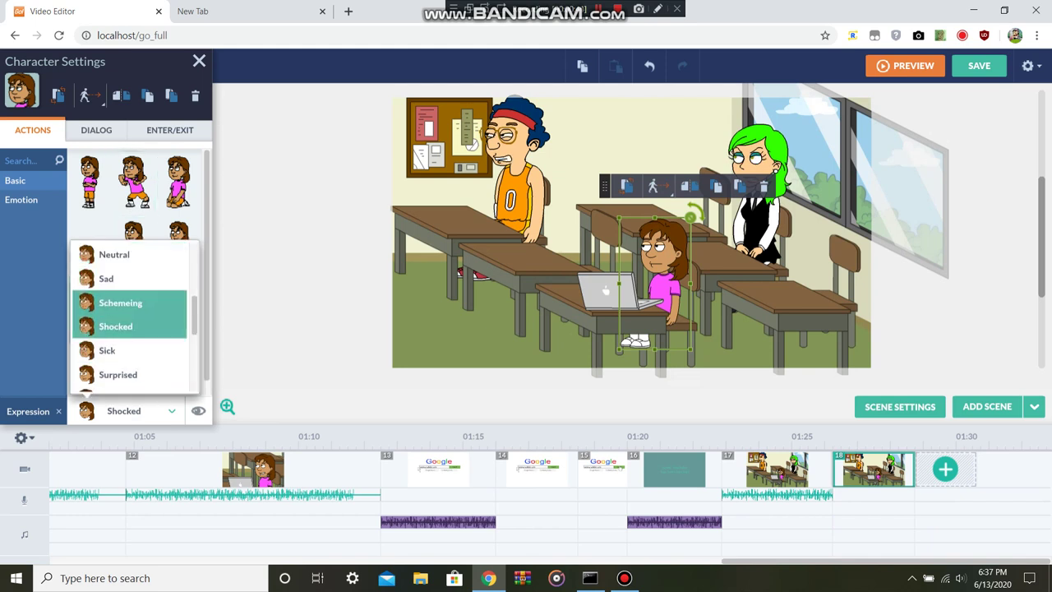
pyautogui.click(120, 302)
# Step: Give the girl the Kayla text-to-speech line "Well, I am going to bypass this stupid school network and get on YouTube anyways!"
pyautogui.click(96, 130)
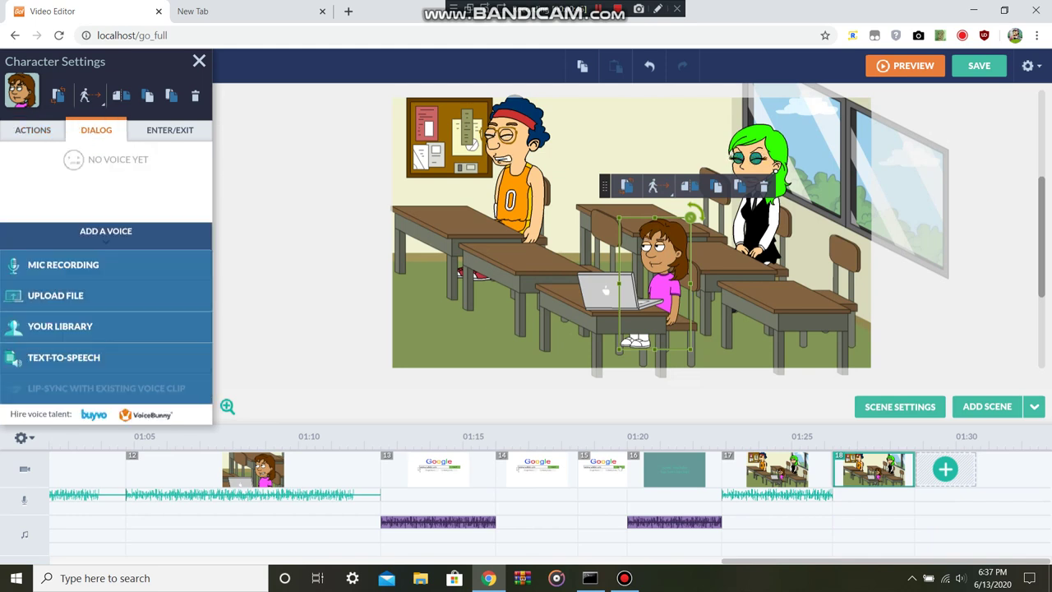
pyautogui.click(64, 357)
pyautogui.write('Well,')
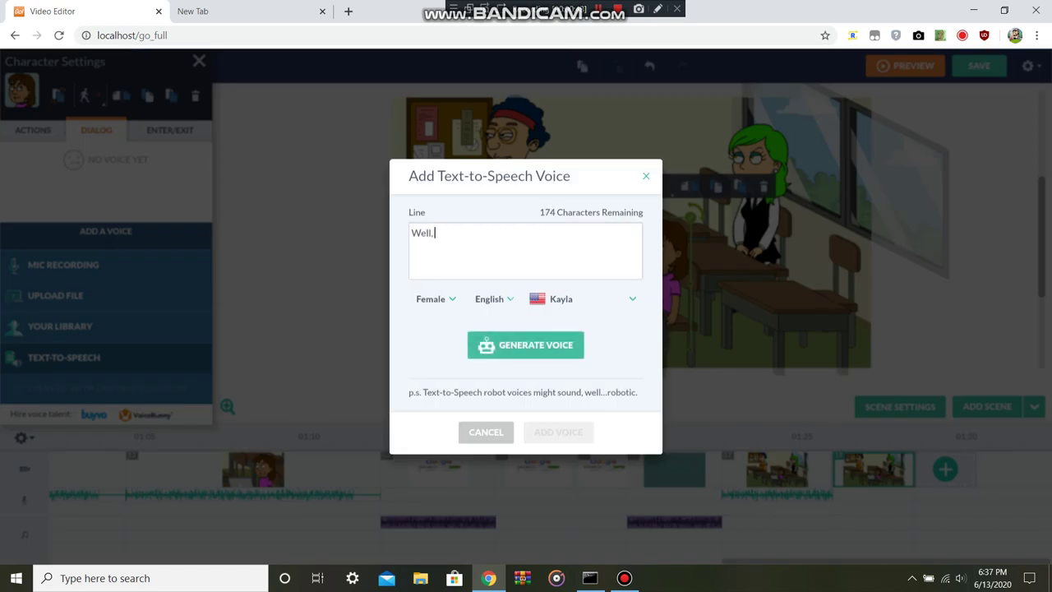
pyautogui.write(' I am going to bypass this st')
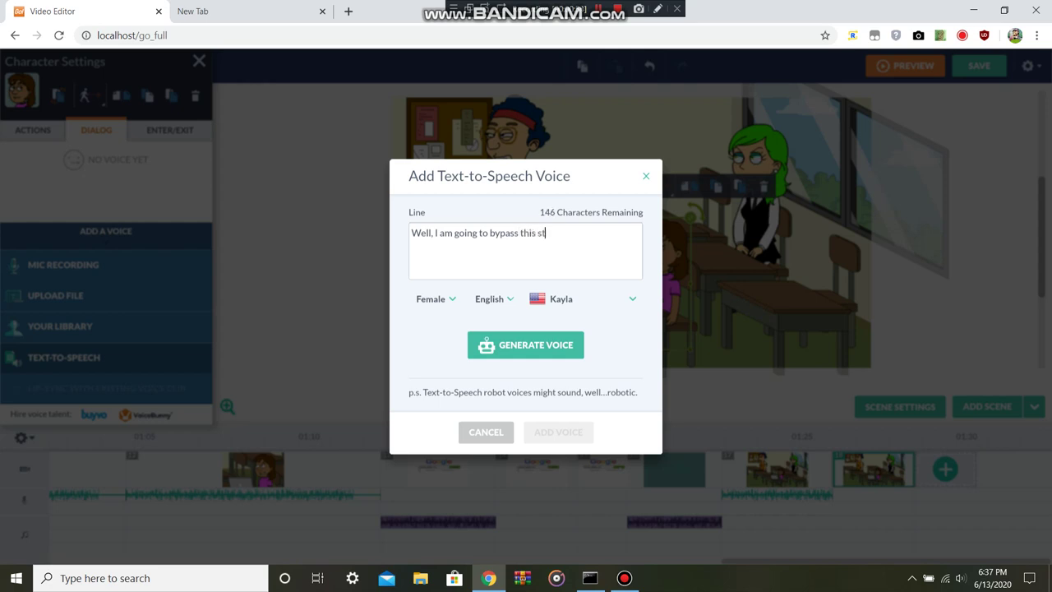
pyautogui.write('upid school network and go')
pyautogui.press('BackSpace')
pyautogui.press('BackSpace')
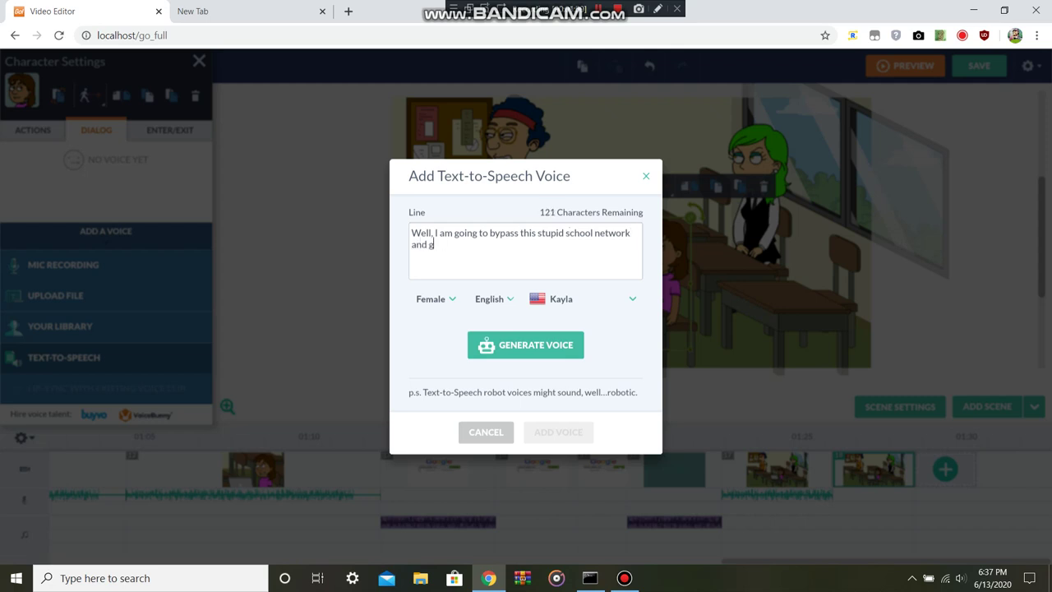
pyautogui.write('get on YouTube anyways')
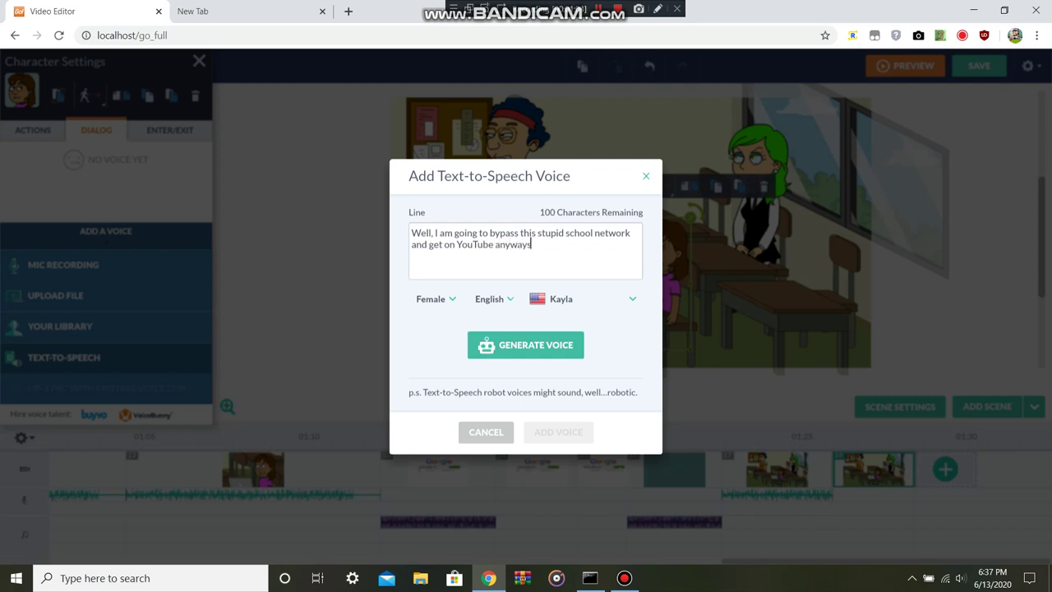
pyautogui.write('!')
pyautogui.click(526, 345)
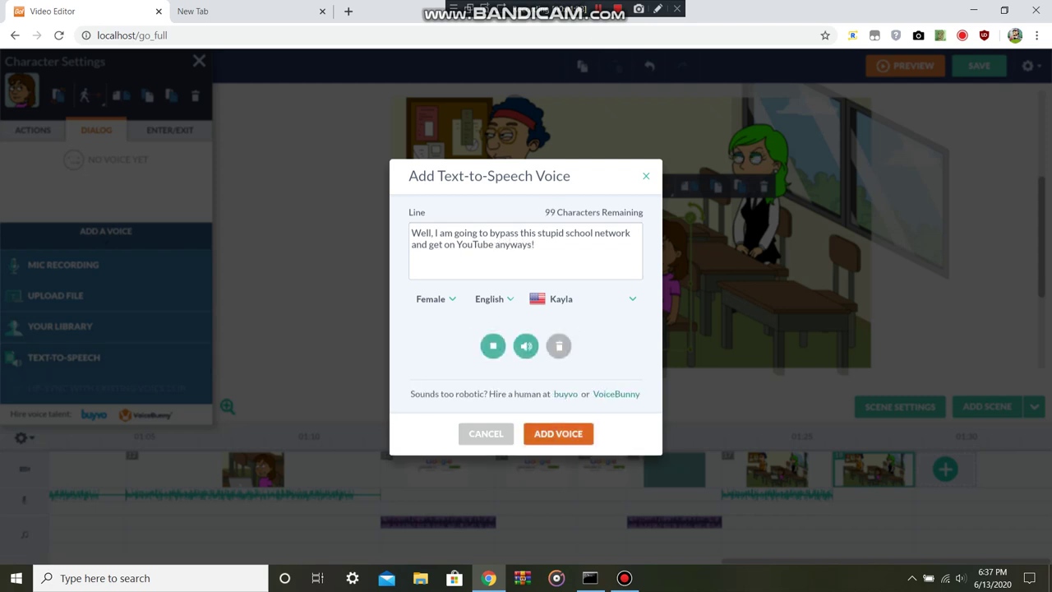
pyautogui.click(558, 433)
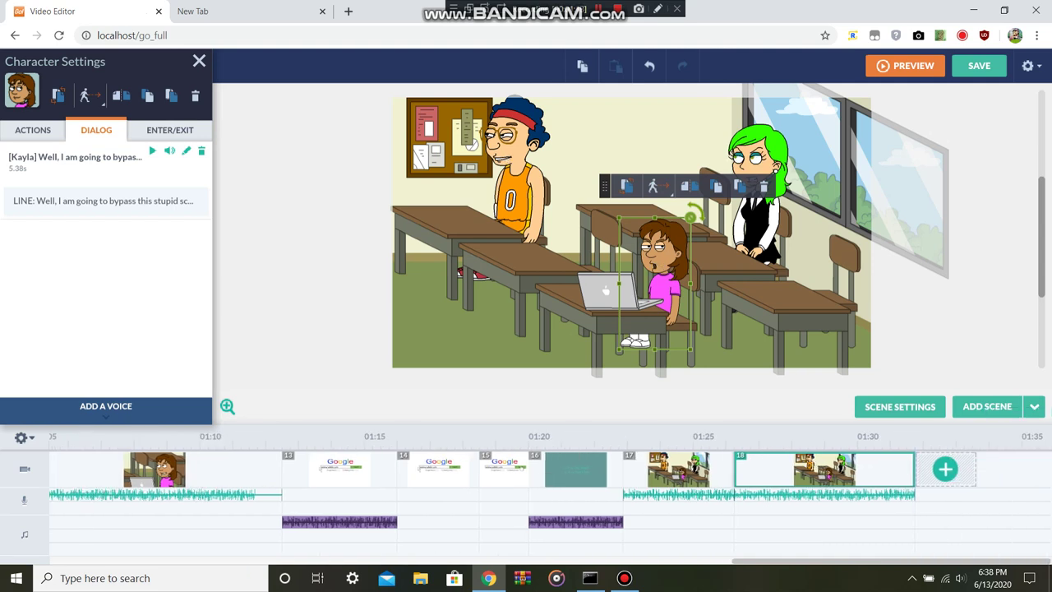
# Step: Add a continuing classroom scene at the end, and insert a blank scene directly after scene 18
pyautogui.click(945, 469)
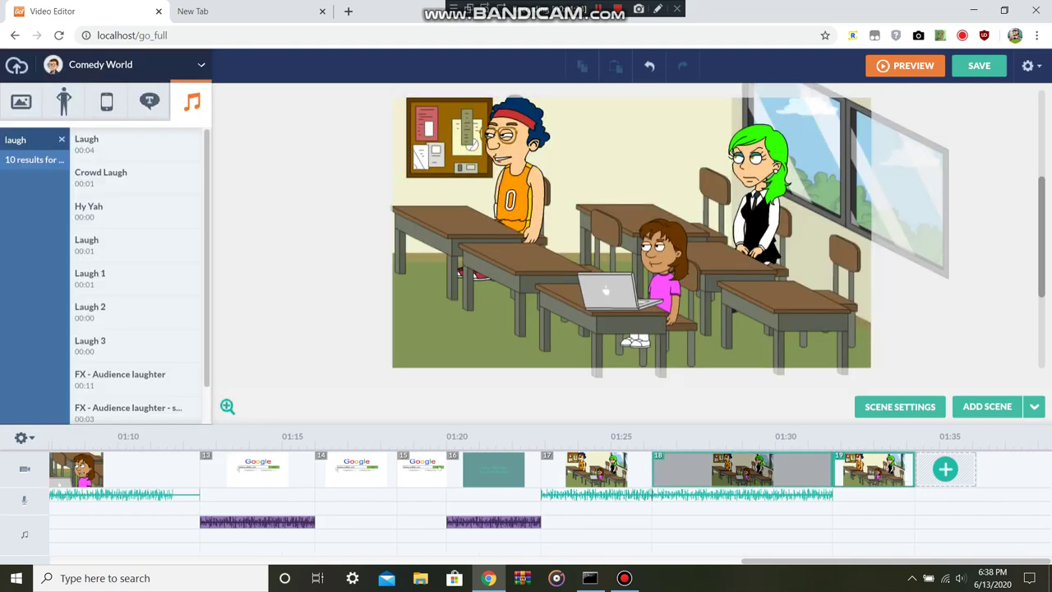
pyautogui.rightClick(890, 479)
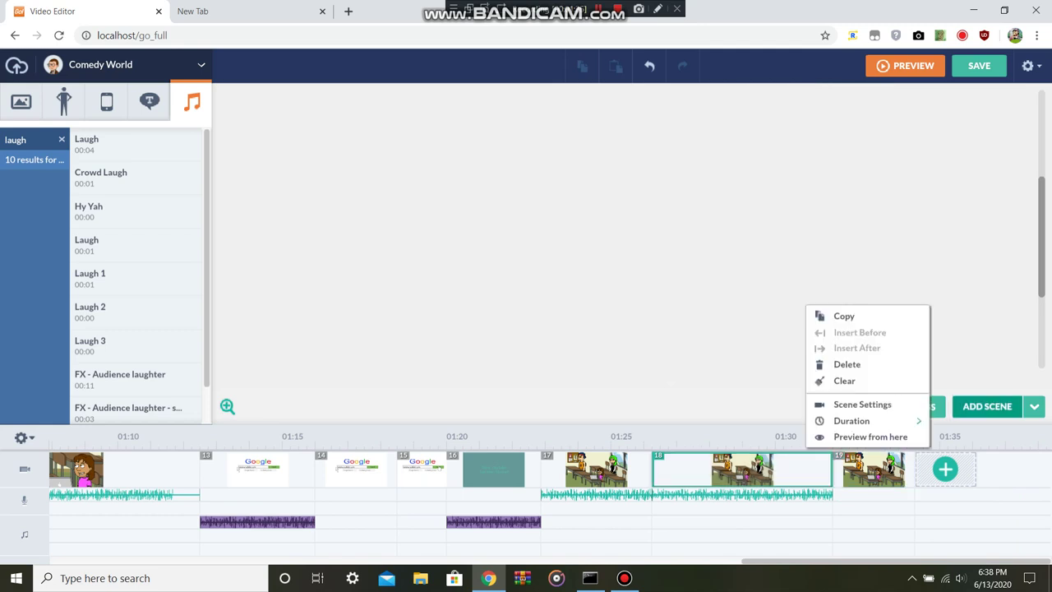
pyautogui.click(1033, 406)
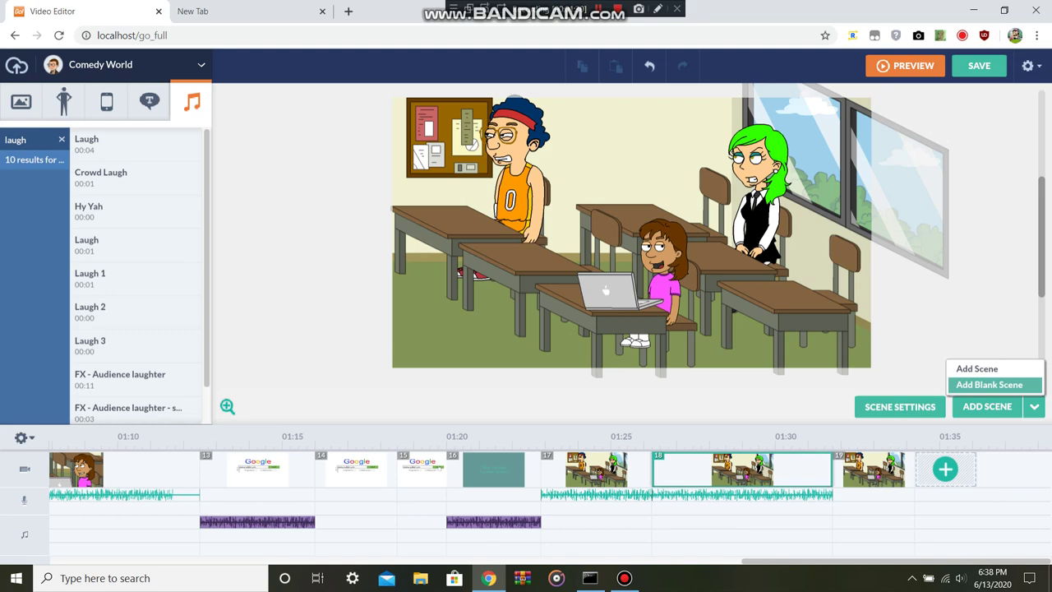
pyautogui.click(989, 384)
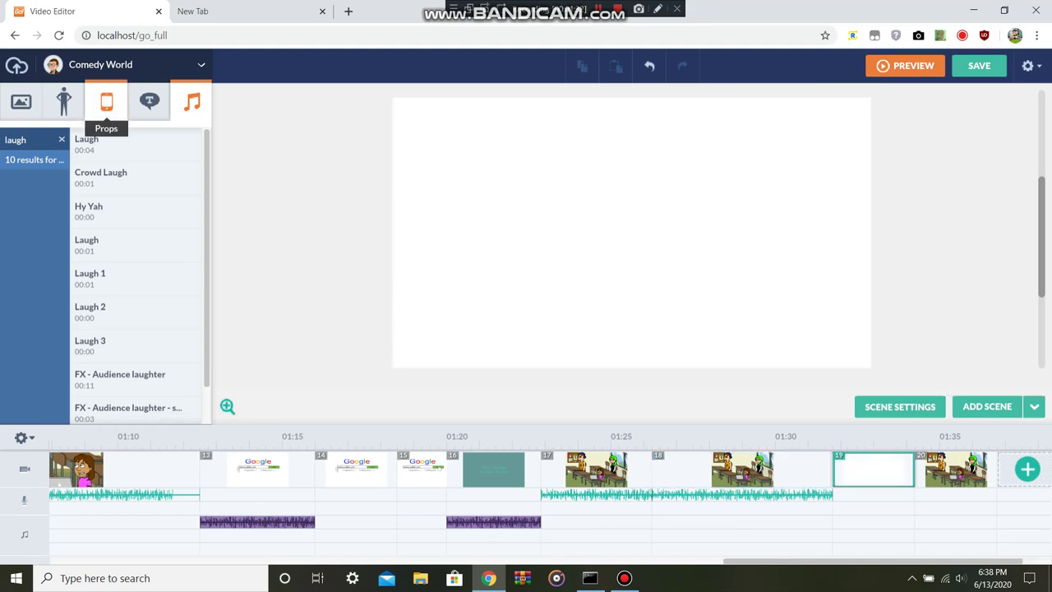
pyautogui.click(100, 64)
pyautogui.moveTo(102, 351)
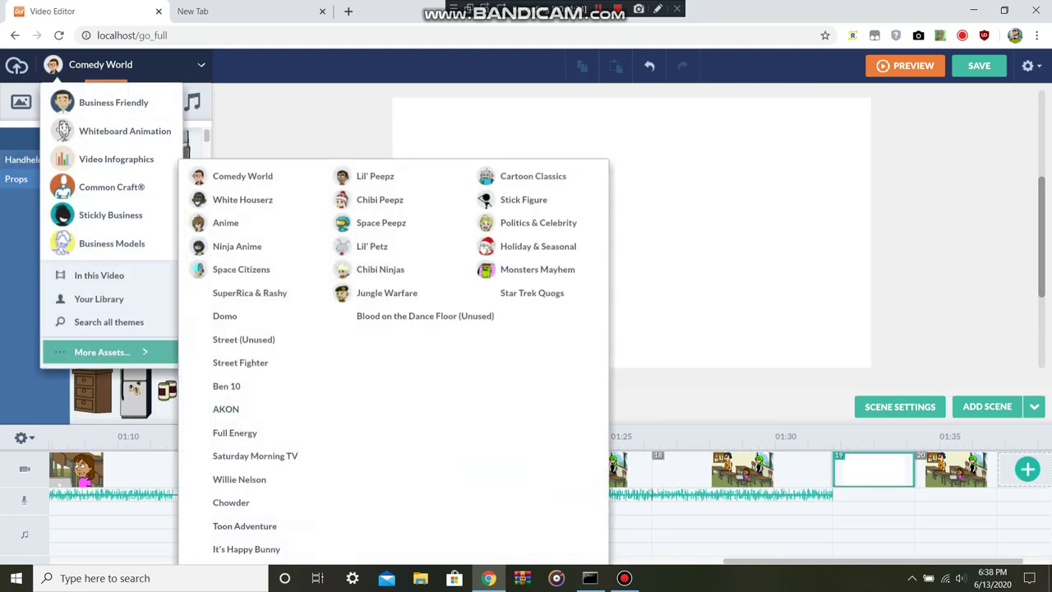
pyautogui.click(243, 176)
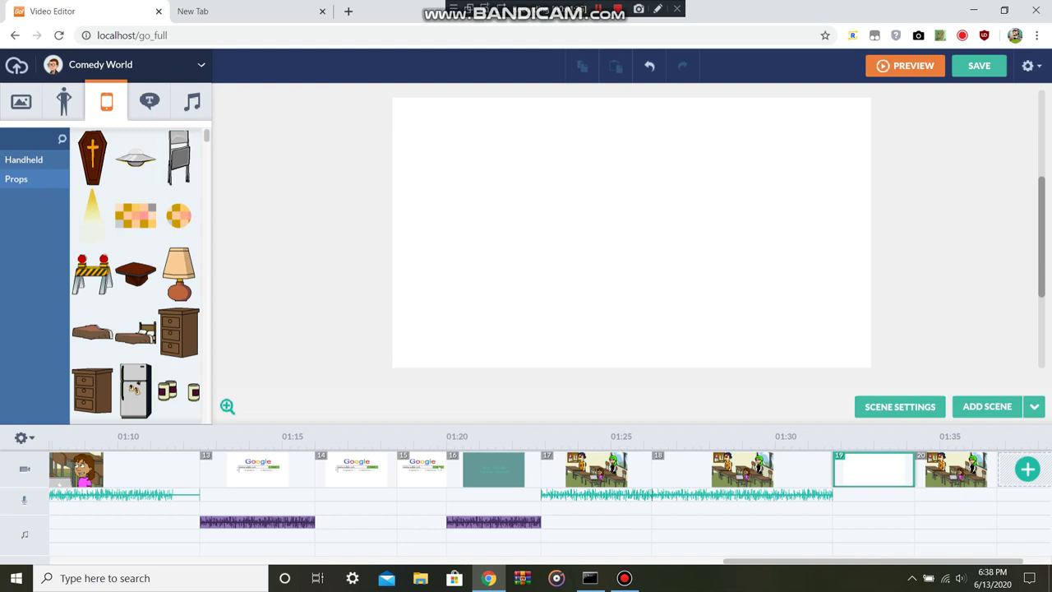
# Step: Find the square YouTube logo among the Business Friendly props and place it in the upper-left corner of the blank scene
pyautogui.click(101, 65)
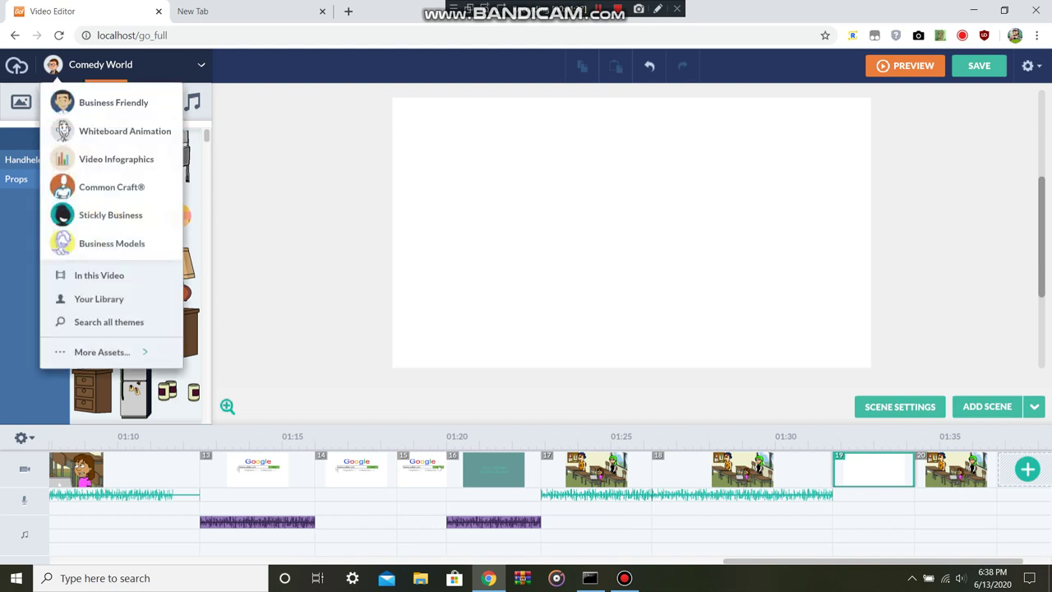
pyautogui.click(113, 102)
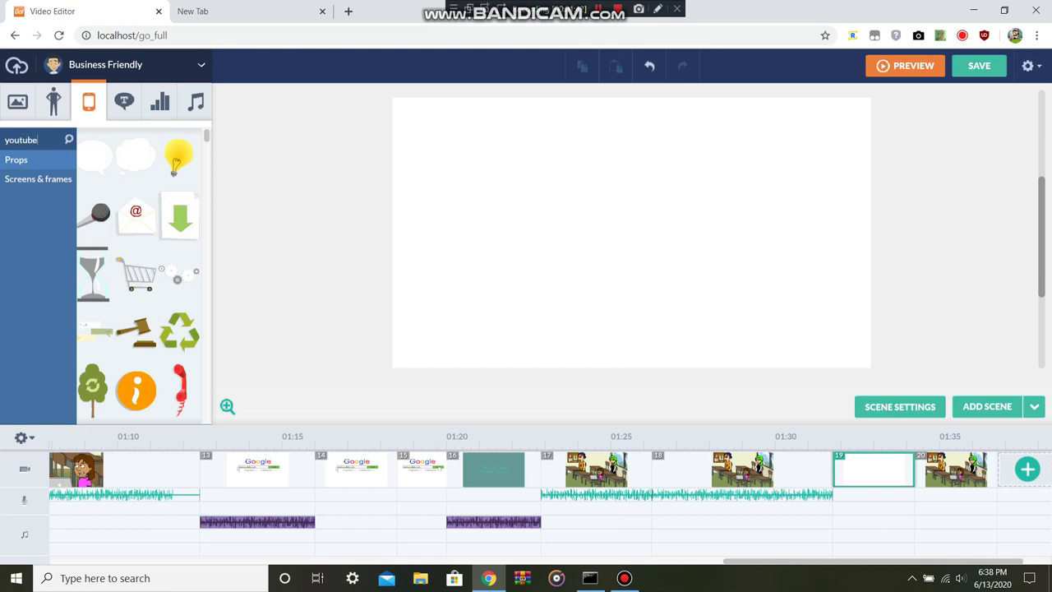
pyautogui.press('Return')
pyautogui.click(93, 157)
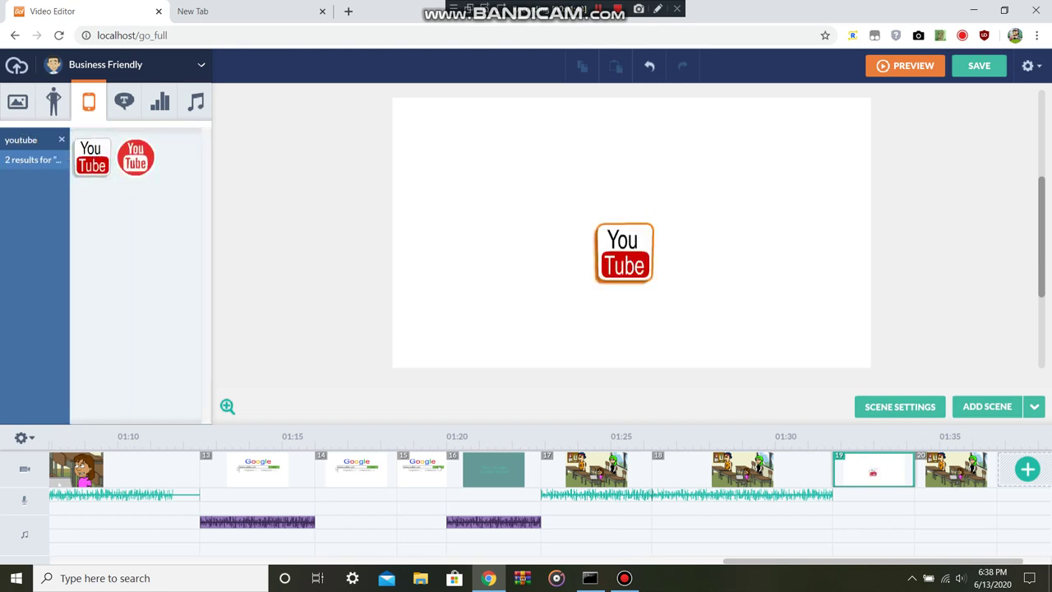
pyautogui.moveTo(624, 253); pyautogui.dragTo(435, 134)
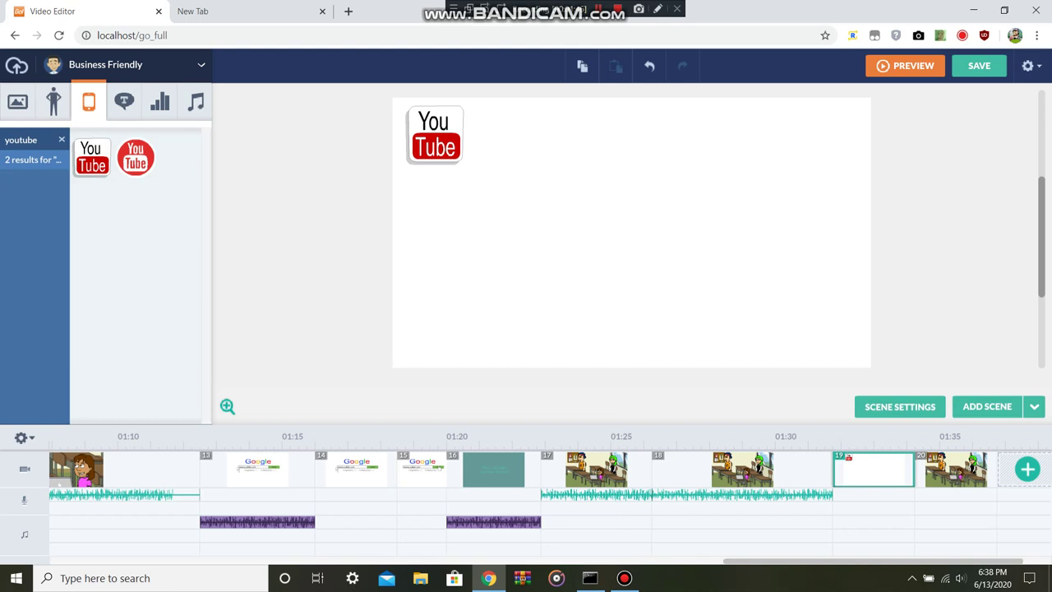
# Step: Search the props for "search" and place the search bar beside the YouTube logo, aligned with its middle
pyautogui.click(526, 205)
pyautogui.hotkey('ctrl', 'a')
pyautogui.write('se')
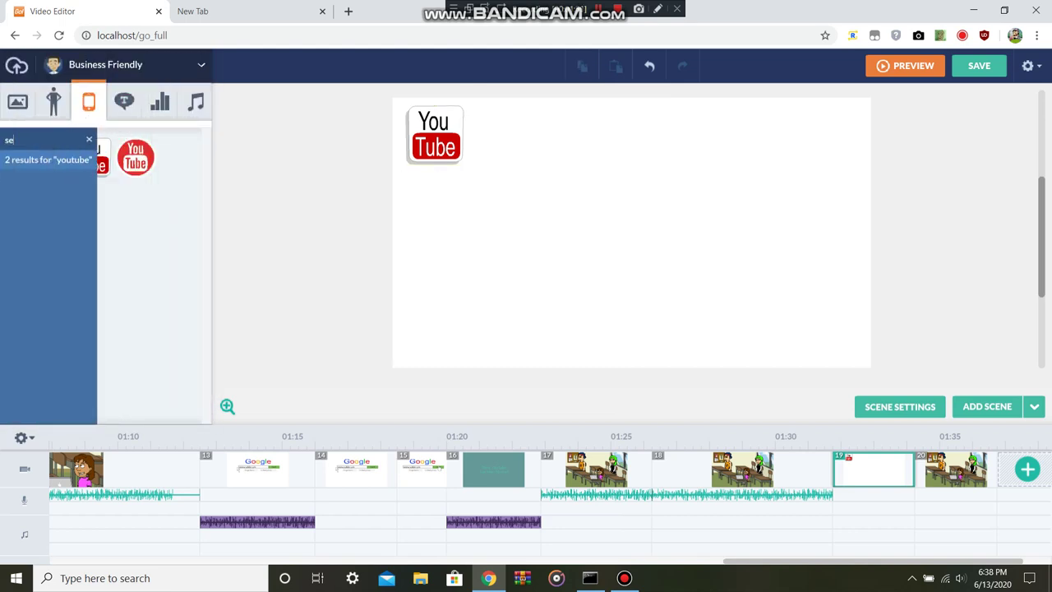
pyautogui.write('arch')
pyautogui.press('Return')
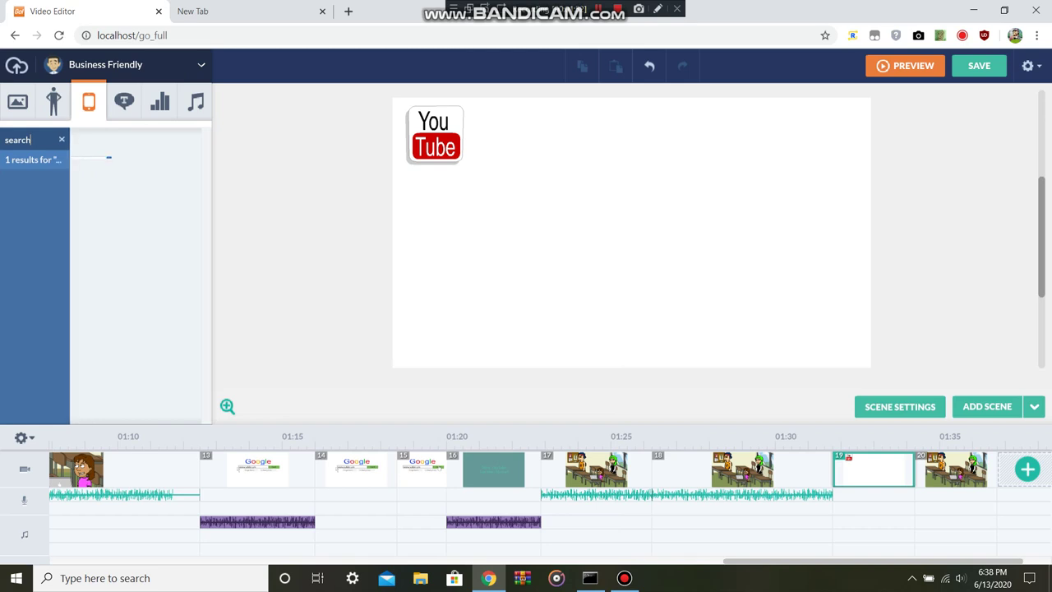
pyautogui.click(92, 156)
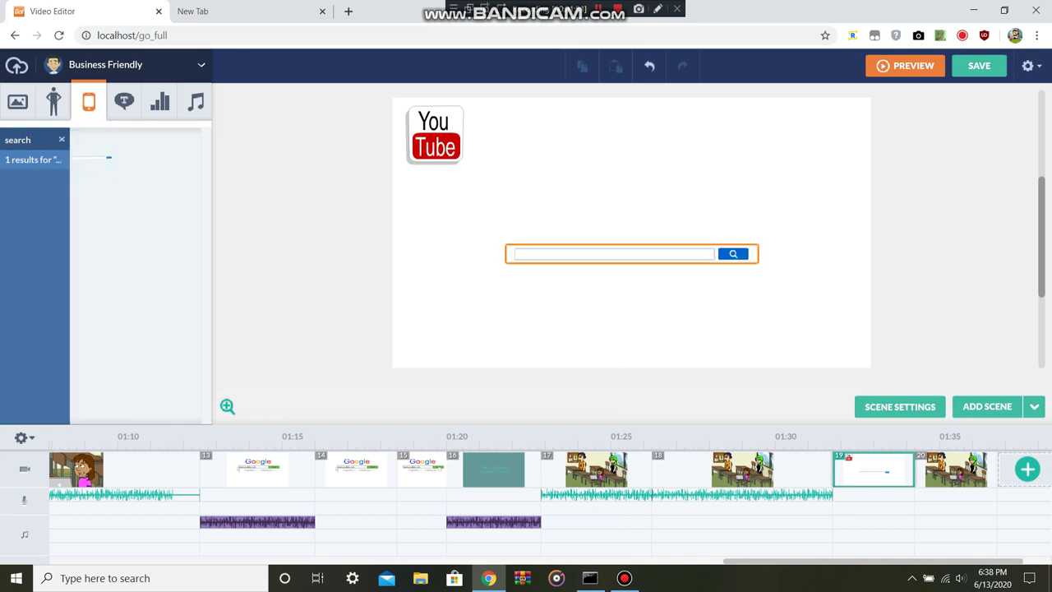
pyautogui.moveTo(631, 254); pyautogui.dragTo(607, 135)
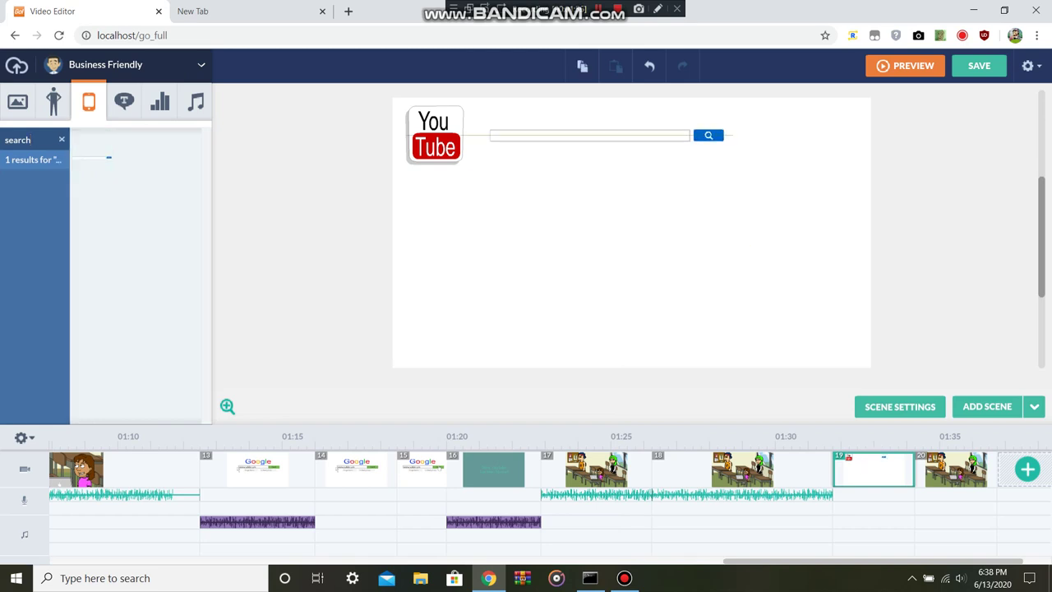
# Step: Add a Noto Sans text object reading "animals pooping" to the mock YouTube scene
pyautogui.click(567, 205)
pyautogui.click(124, 100)
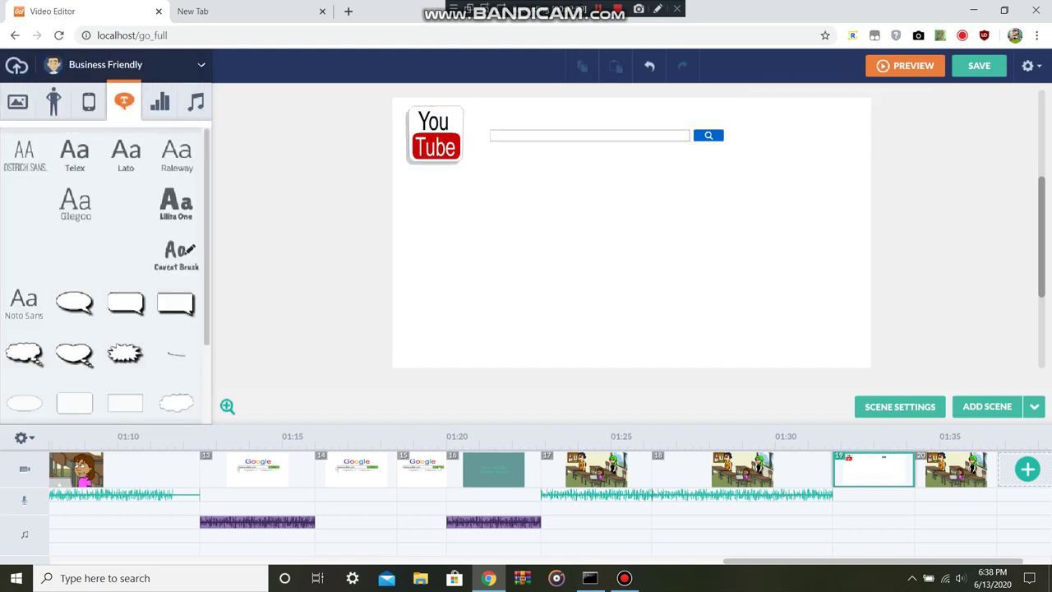
pyautogui.click(24, 304)
pyautogui.doubleClick(638, 254)
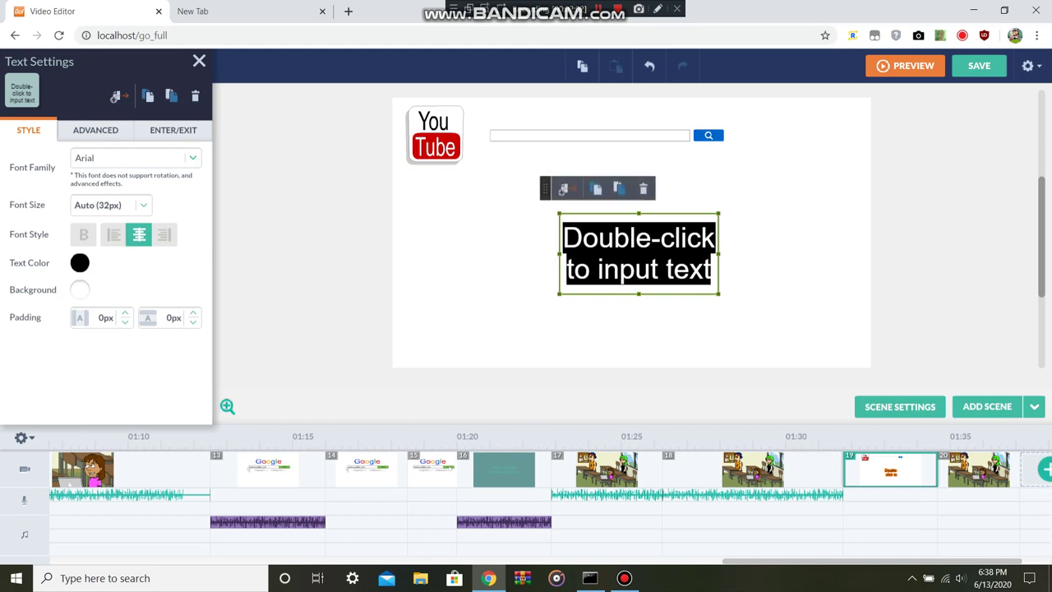
pyautogui.write('animaps')
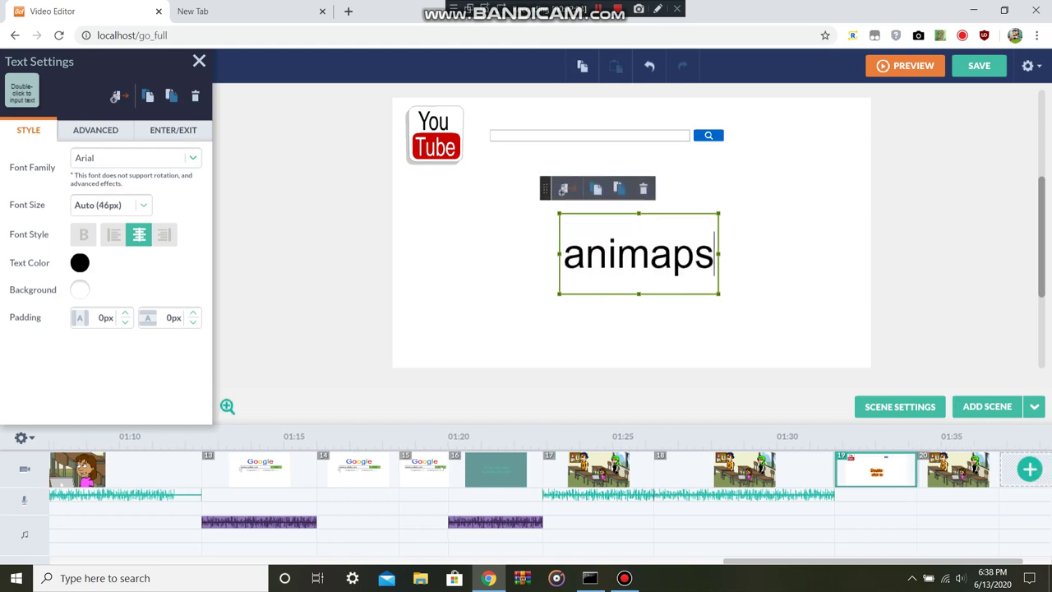
pyautogui.press('BackSpace')
pyautogui.press('BackSpace')
pyautogui.write('ls pooping')
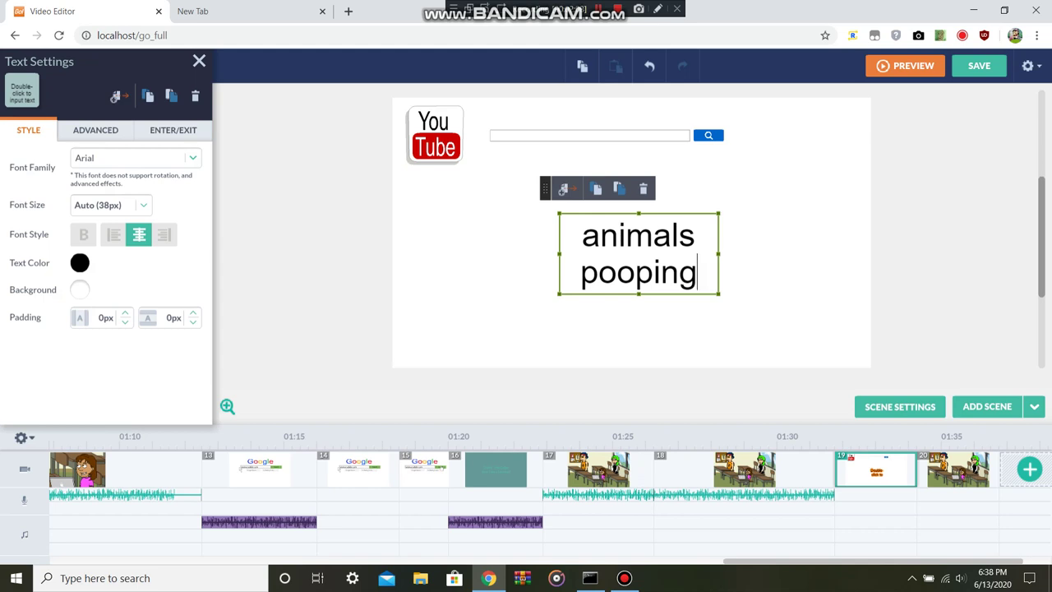
# Step: Shrink the "animals pooping" text and place it at the start of the search bar as the search query
pyautogui.moveTo(718, 213); pyautogui.dragTo(540, 133)
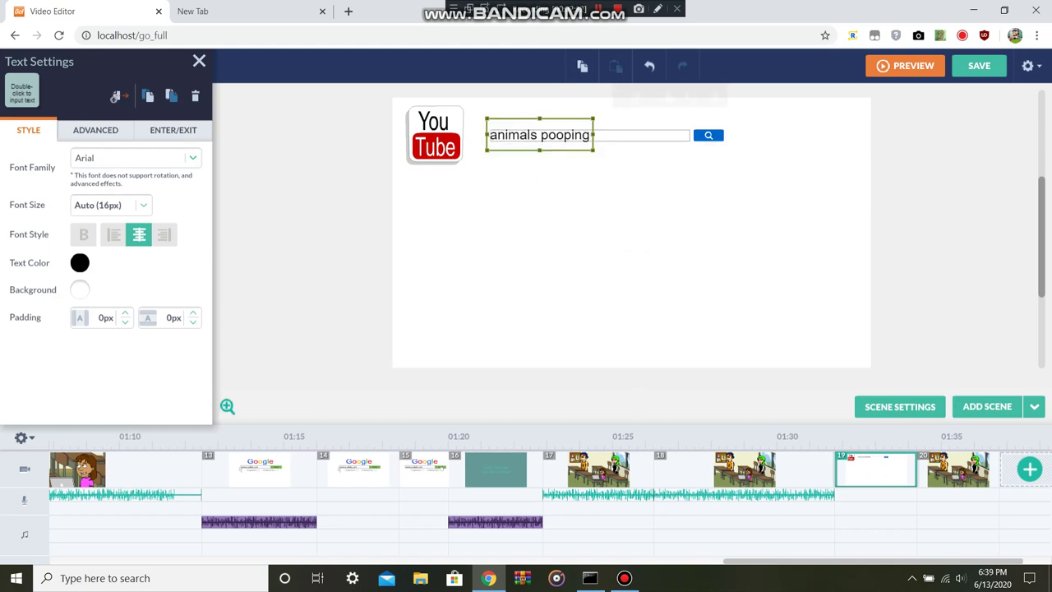
pyautogui.click(624, 214)
pyautogui.click(198, 60)
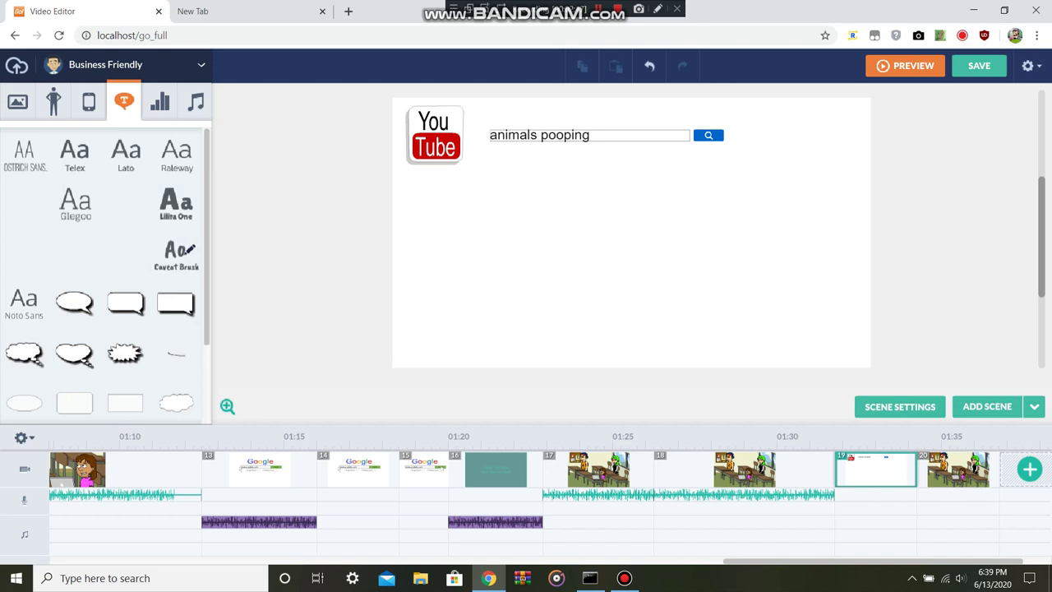
# Step: Add a text object reading "Pooping animals", shrink it and place it below the YouTube logo
pyautogui.click(176, 353)
pyautogui.doubleClick(624, 253)
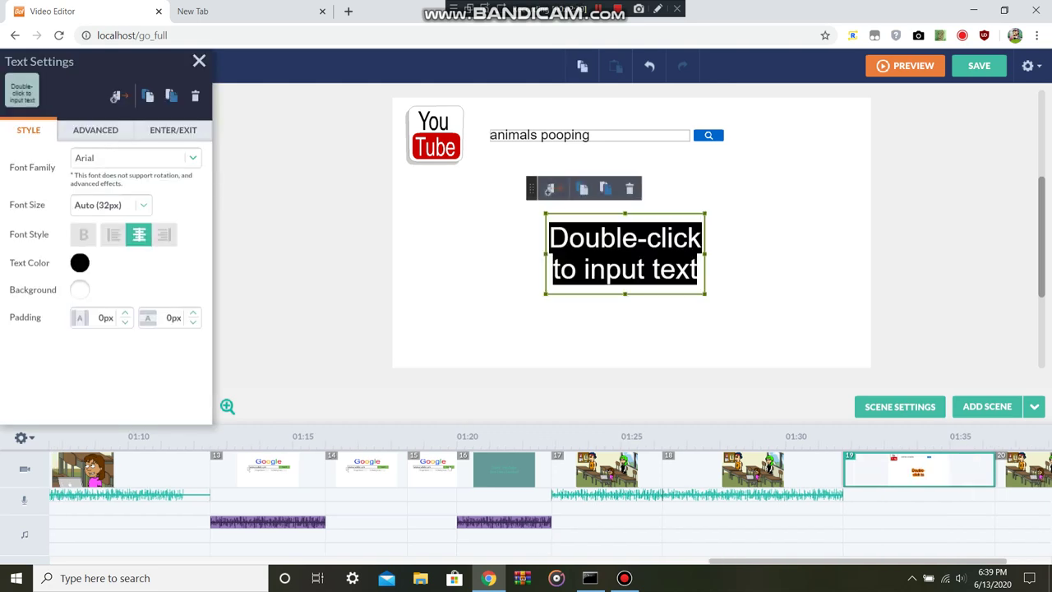
pyautogui.write('Pooping a')
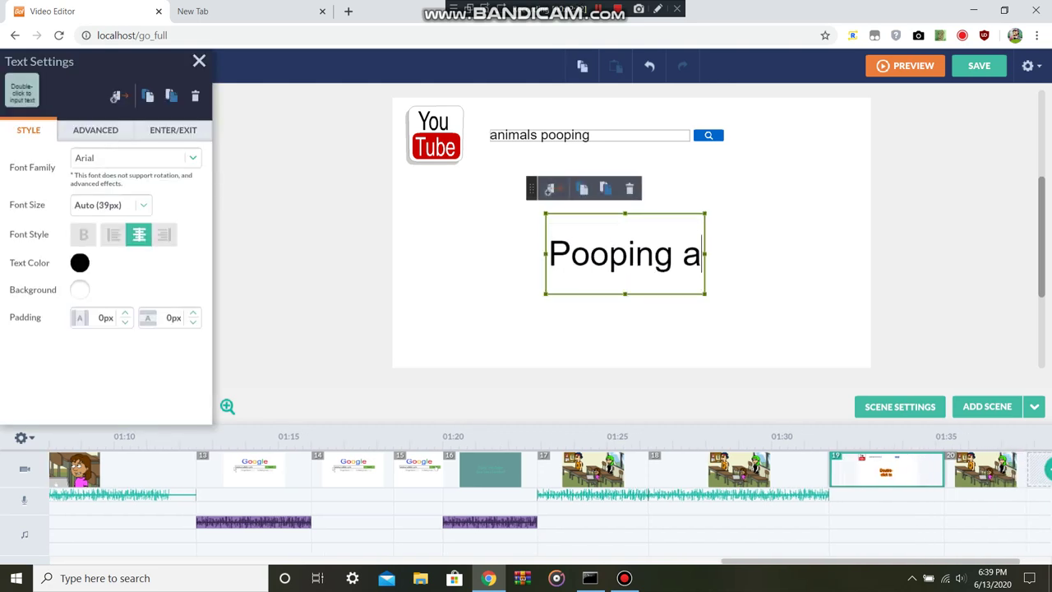
pyautogui.write('nimals')
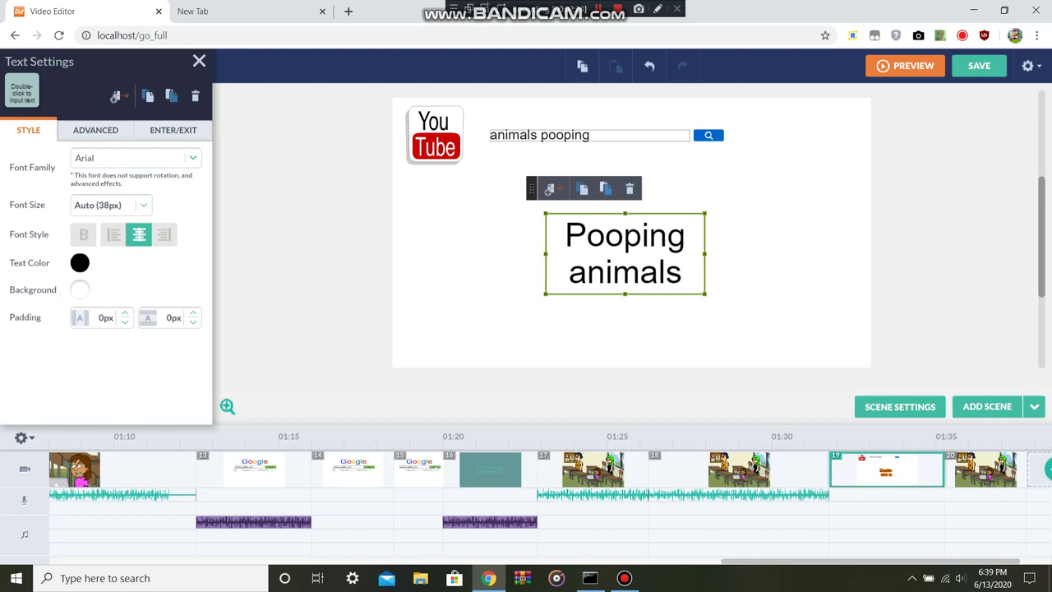
pyautogui.moveTo(704, 214); pyautogui.dragTo(680, 226)
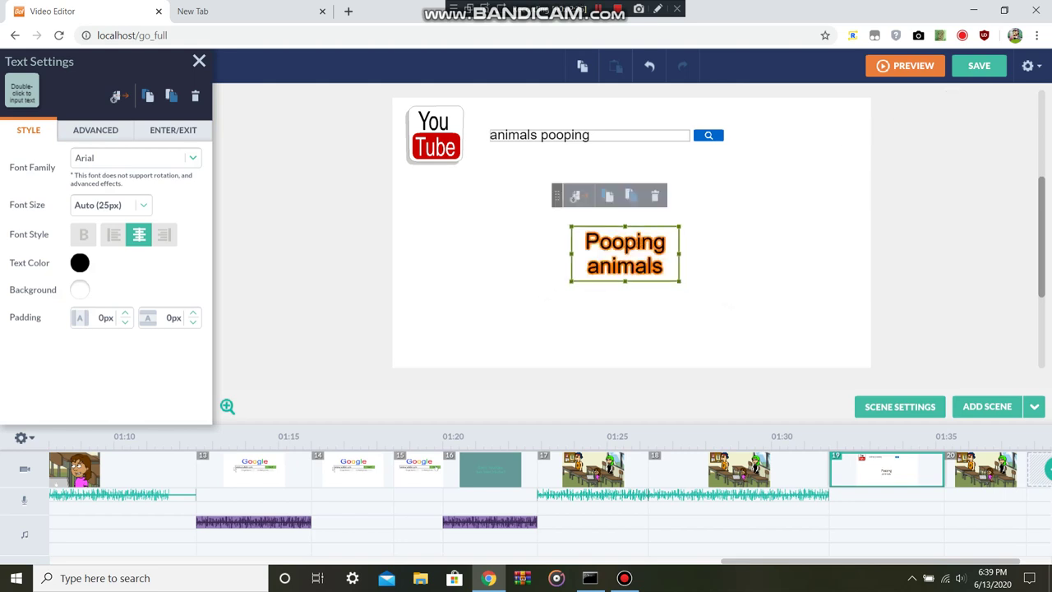
pyautogui.moveTo(624, 253); pyautogui.dragTo(452, 207)
pyautogui.click(198, 61)
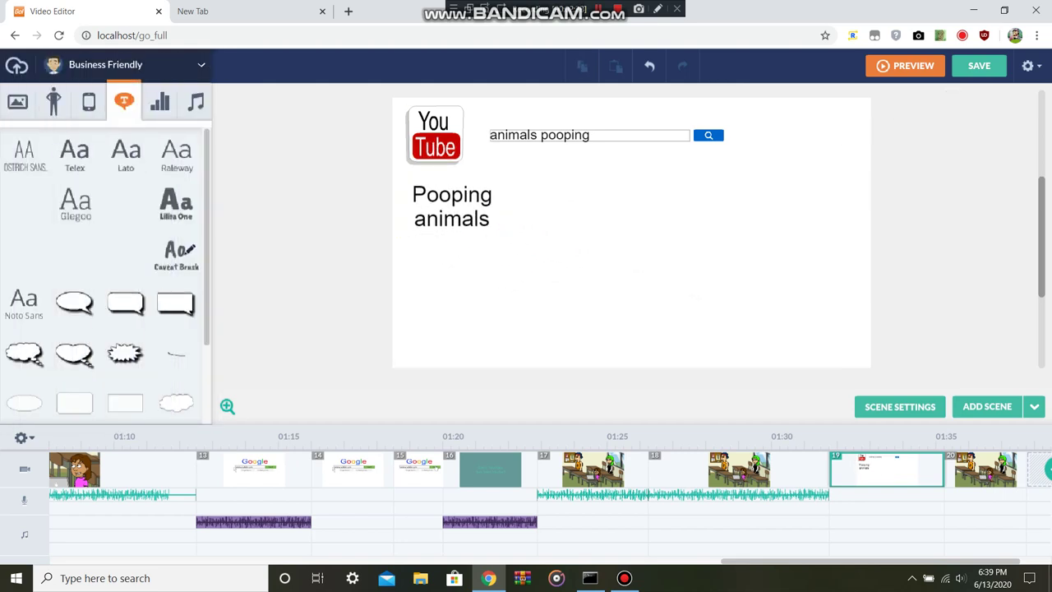
# Step: Search the props for "video"
pyautogui.click(89, 101)
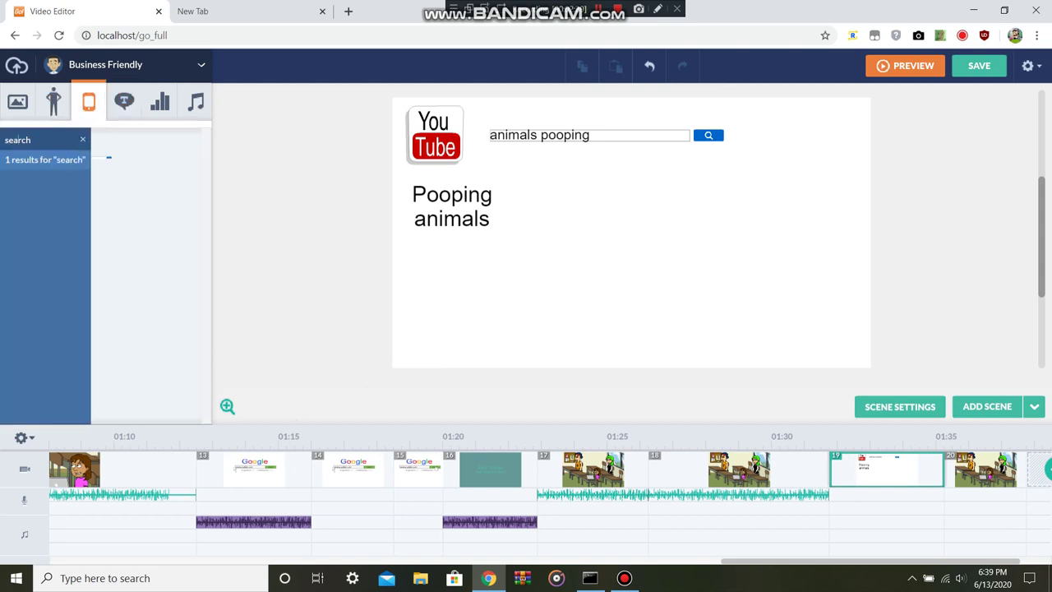
pyautogui.write('ideo')
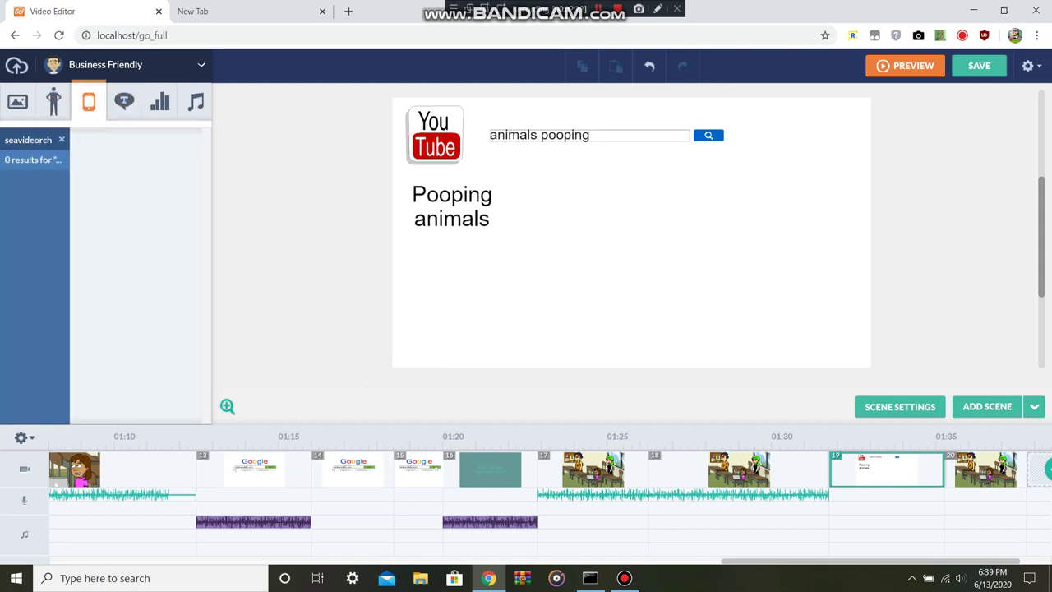
pyautogui.hotkey('ctrl', 'a')
pyautogui.write('video')
pyautogui.press('Return')
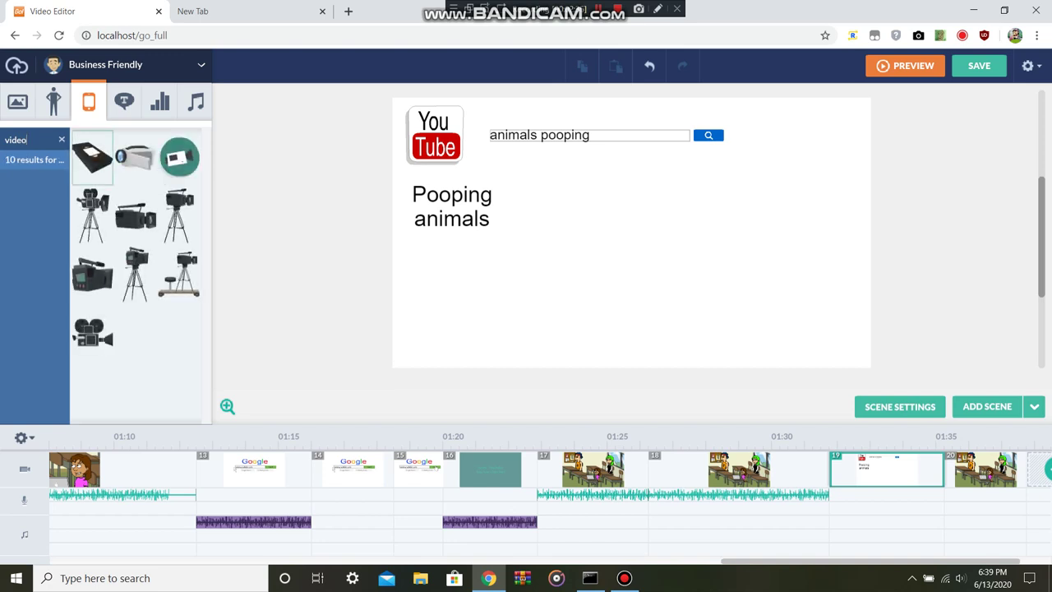
# Step: Search the props for "play", add the dark video player, shrink it and place it directly beside the "Pooping animals" text
pyautogui.moveTo(28, 139); pyautogui.dragTo(3, 139)
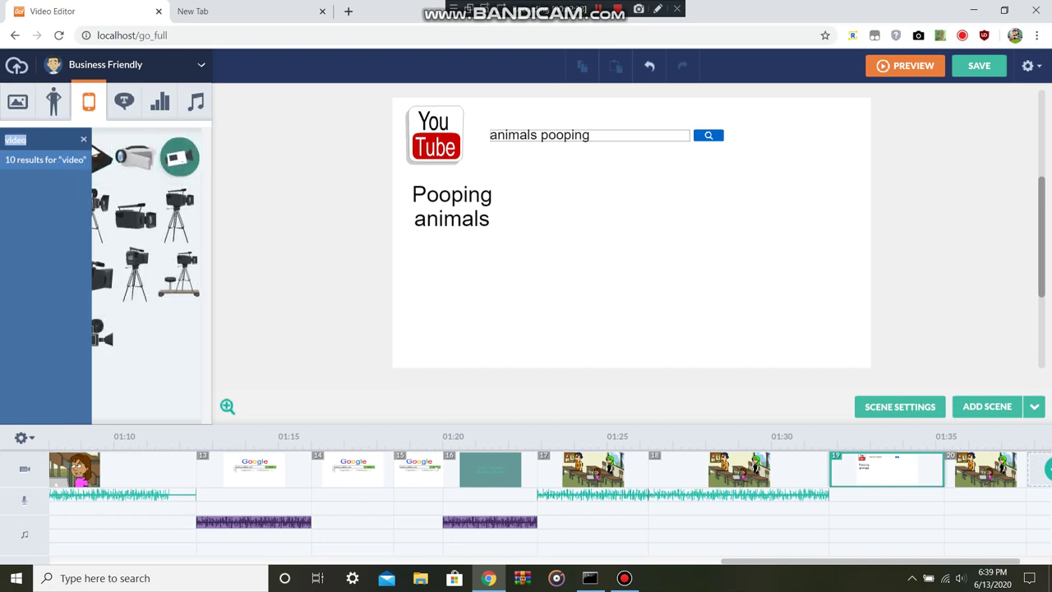
pyautogui.write('play')
pyautogui.press('Return')
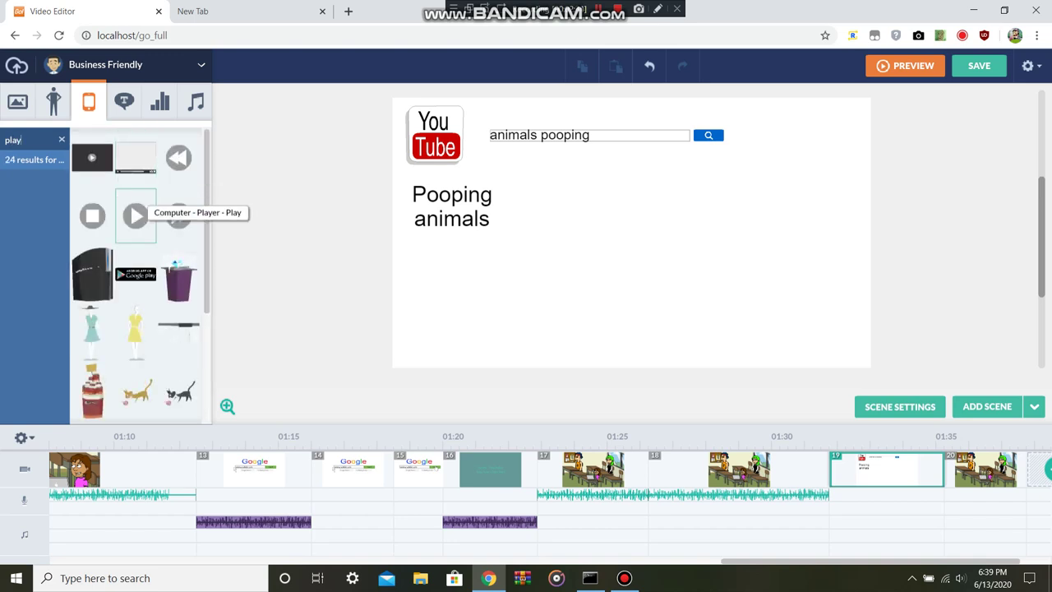
pyautogui.click(92, 157)
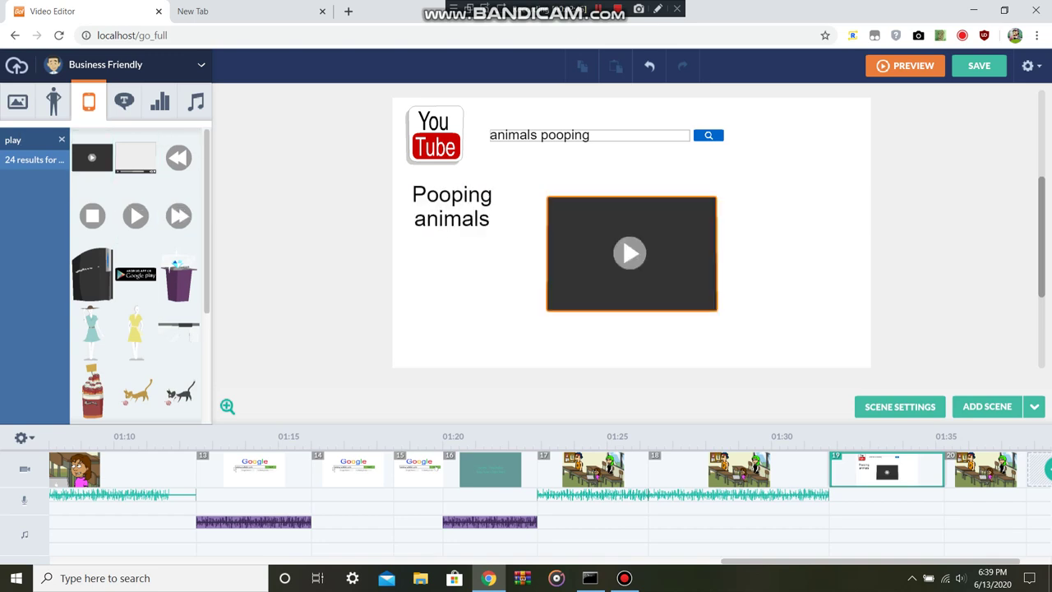
pyautogui.click(631, 253)
pyautogui.moveTo(718, 197); pyautogui.dragTo(688, 217)
pyautogui.moveTo(633, 254); pyautogui.dragTo(558, 206)
pyautogui.click(598, 112)
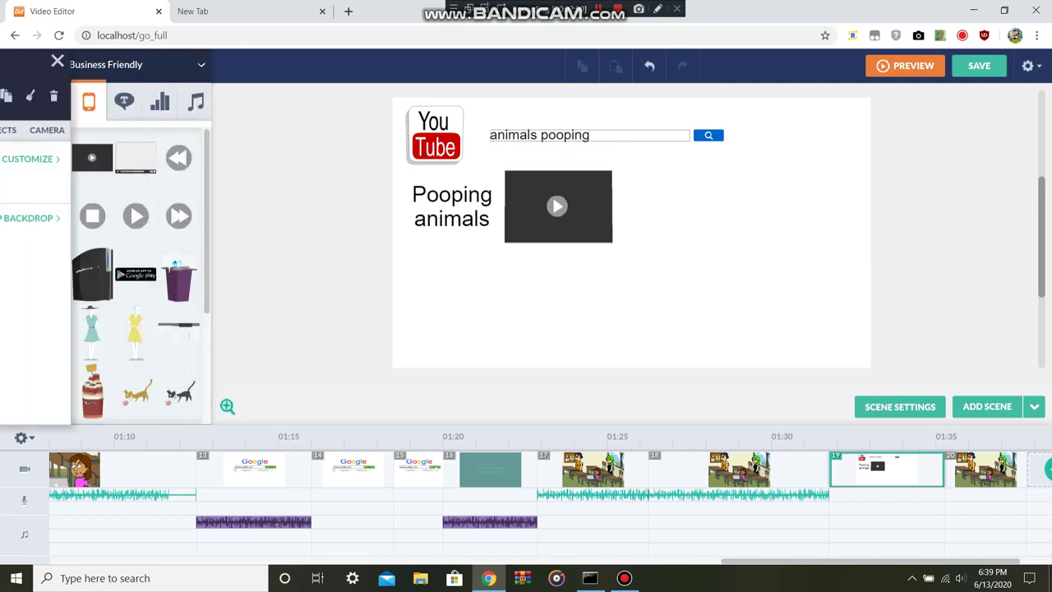
# Step: Duplicate the "Pooping animals" text together with its video player and align the copy directly below the original pair
pyautogui.moveTo(649, 230); pyautogui.dragTo(440, 198)
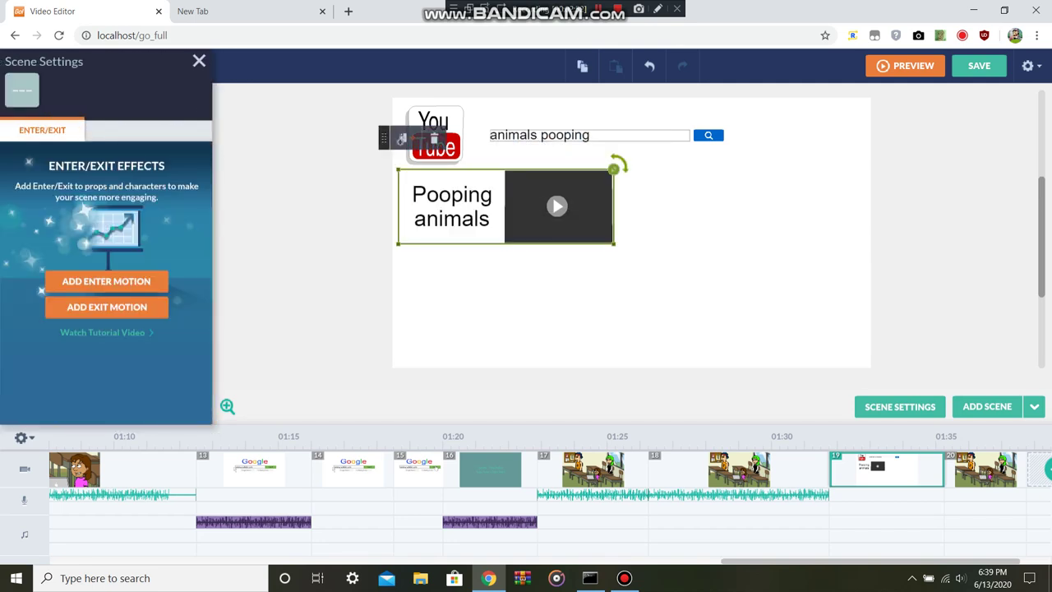
pyautogui.hotkey('ctrl', 'v')
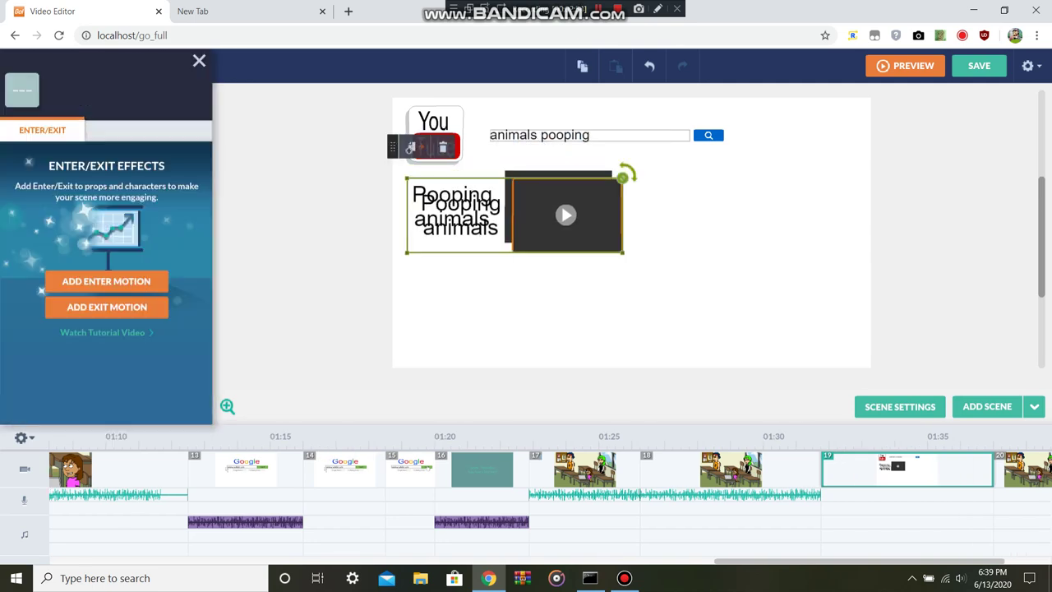
pyautogui.moveTo(460, 215); pyautogui.dragTo(454, 301)
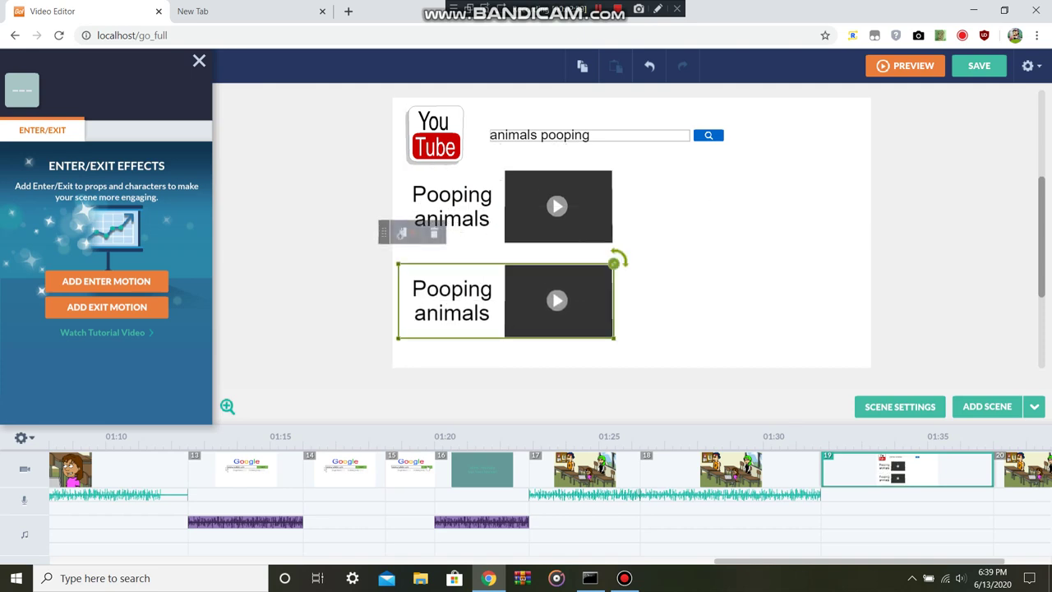
# Step: Change the text beside the lower video player to "Watch animals poop in the wild!"
pyautogui.doubleClick(454, 301)
pyautogui.click(699, 300)
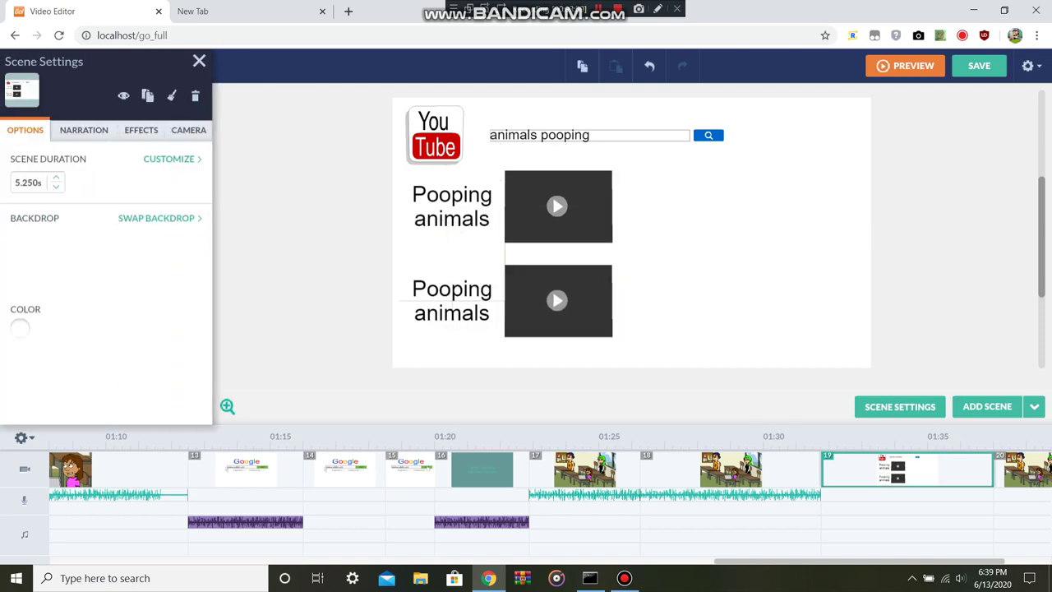
pyautogui.doubleClick(452, 300)
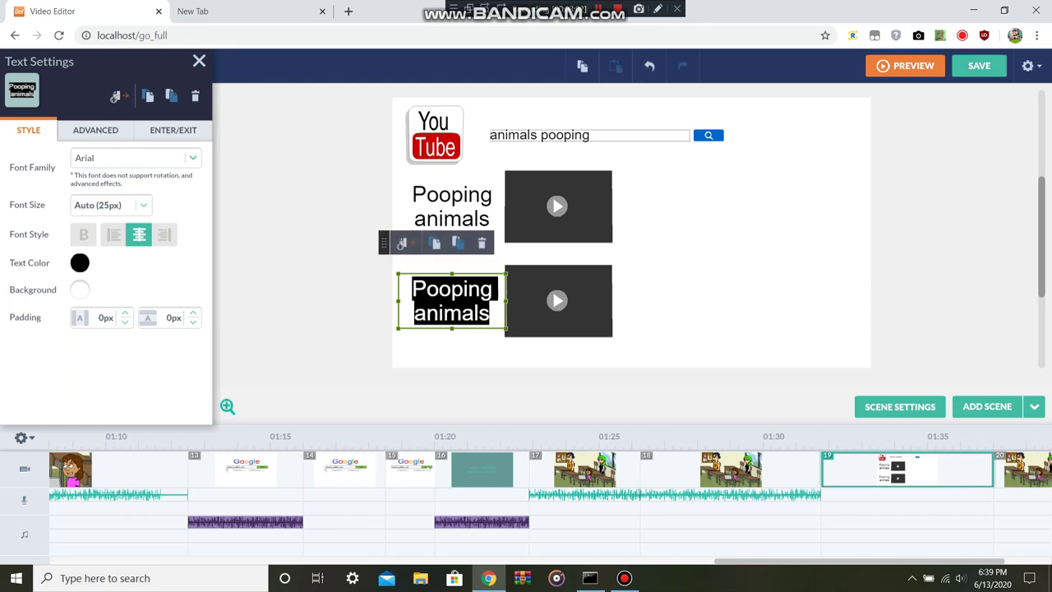
pyautogui.write('Wa')
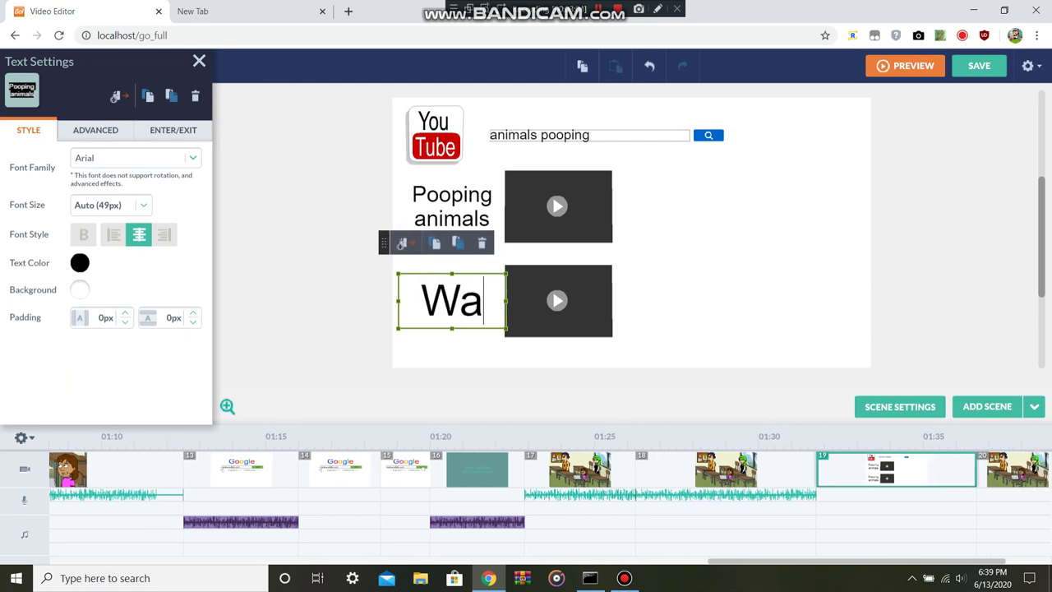
pyautogui.write('tch a')
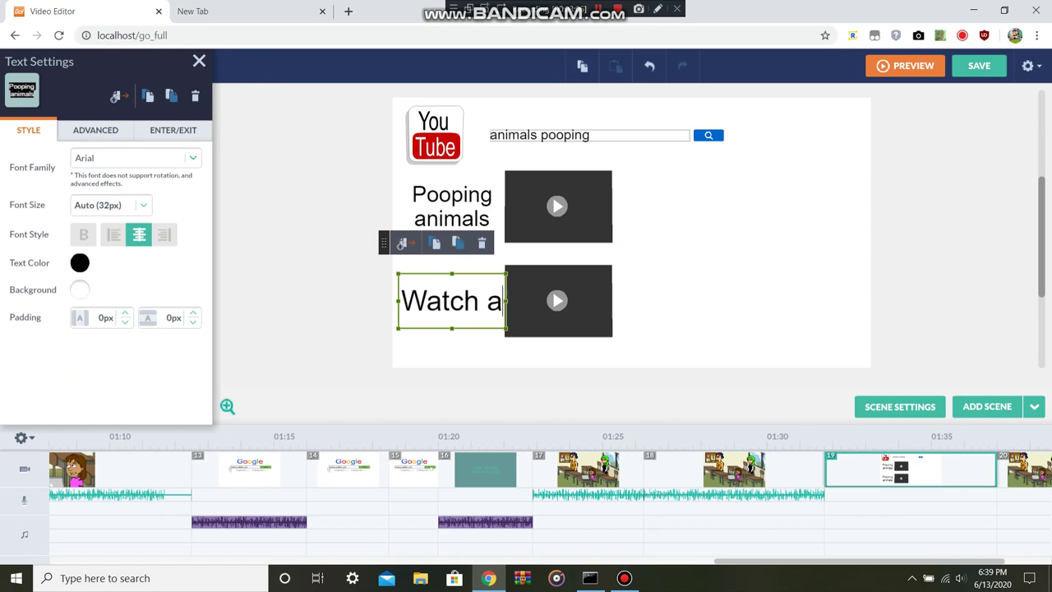
pyautogui.write('nimals')
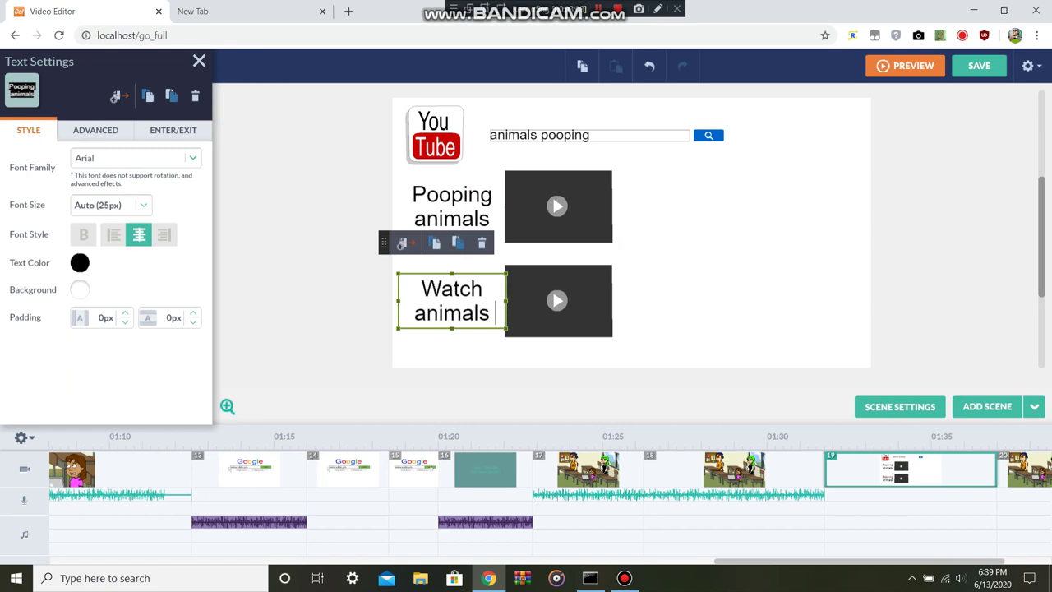
pyautogui.write(' poop i')
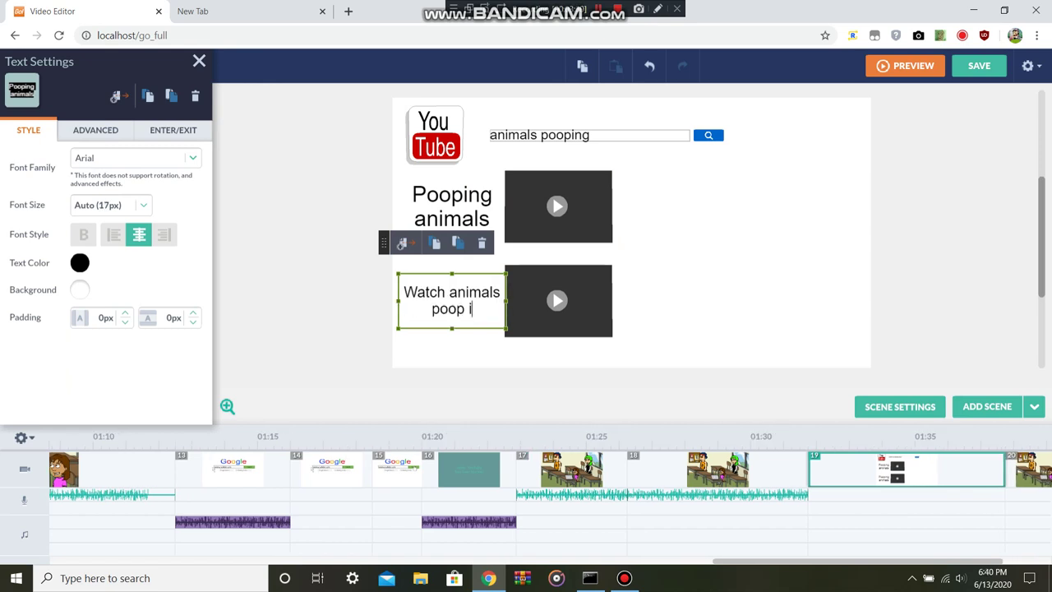
pyautogui.write('n the wild!')
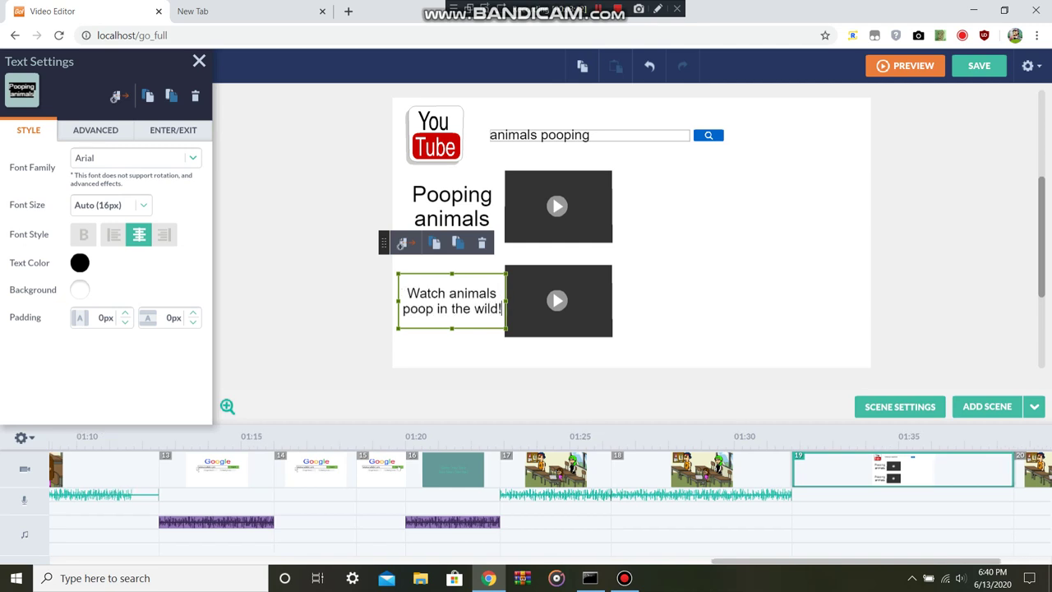
pyautogui.click(740, 255)
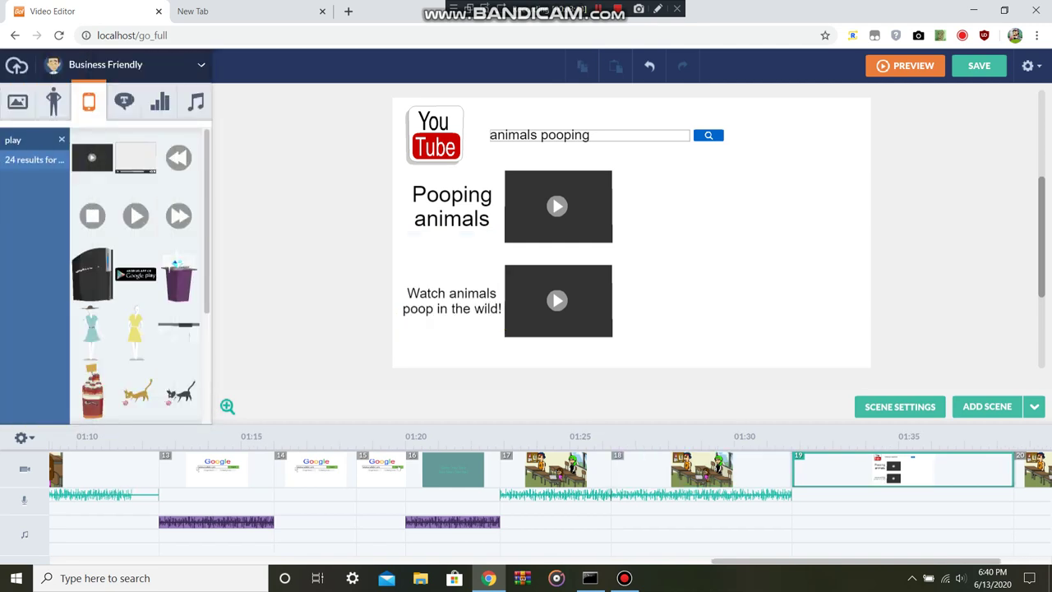
# Step: Shorten scene 19 on the timeline to about 2.5 seconds
pyautogui.hscroll(2, 550, 498)
pyautogui.moveTo(829, 470); pyautogui.dragTo(686, 484)
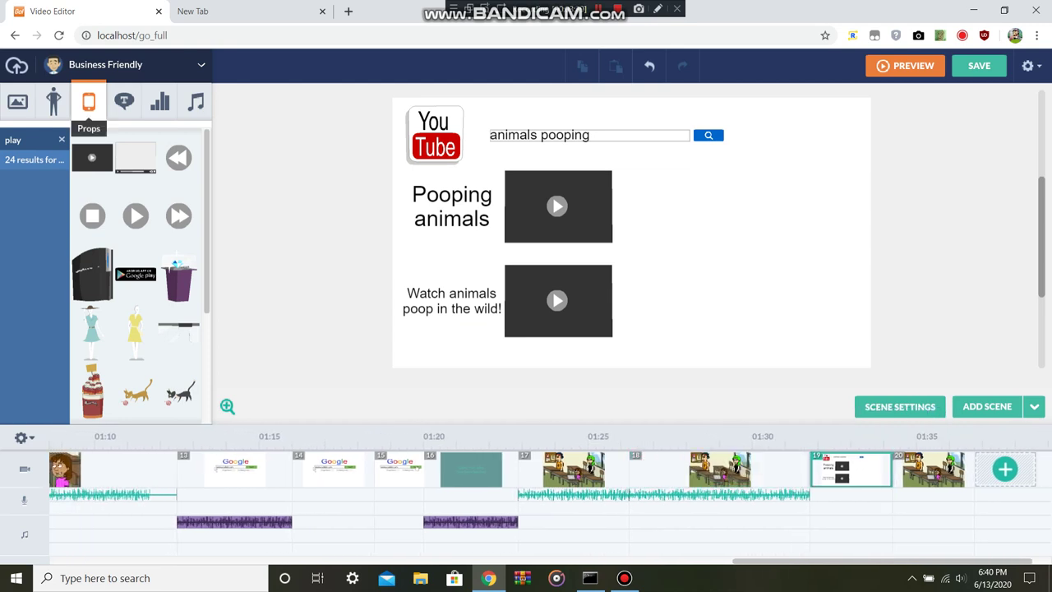
# Step: Search the props for "cursor" and place the arrow cursor just below the far end of the search bar
pyautogui.press('BackSpace')
pyautogui.press('BackSpace')
pyautogui.press('BackSpace')
pyautogui.press('BackSpace')
pyautogui.write('c')
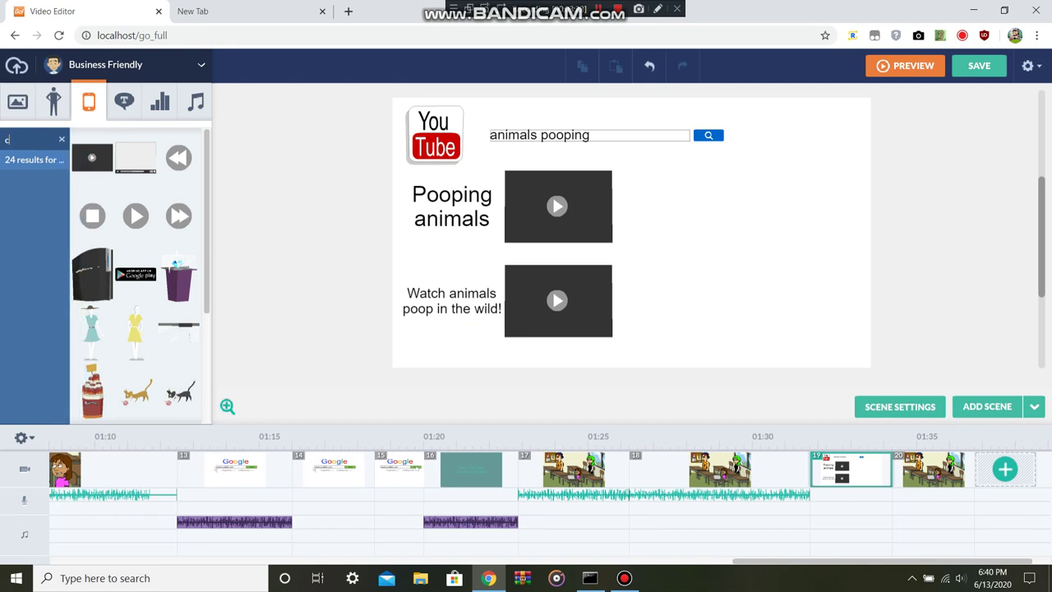
pyautogui.write('ursor')
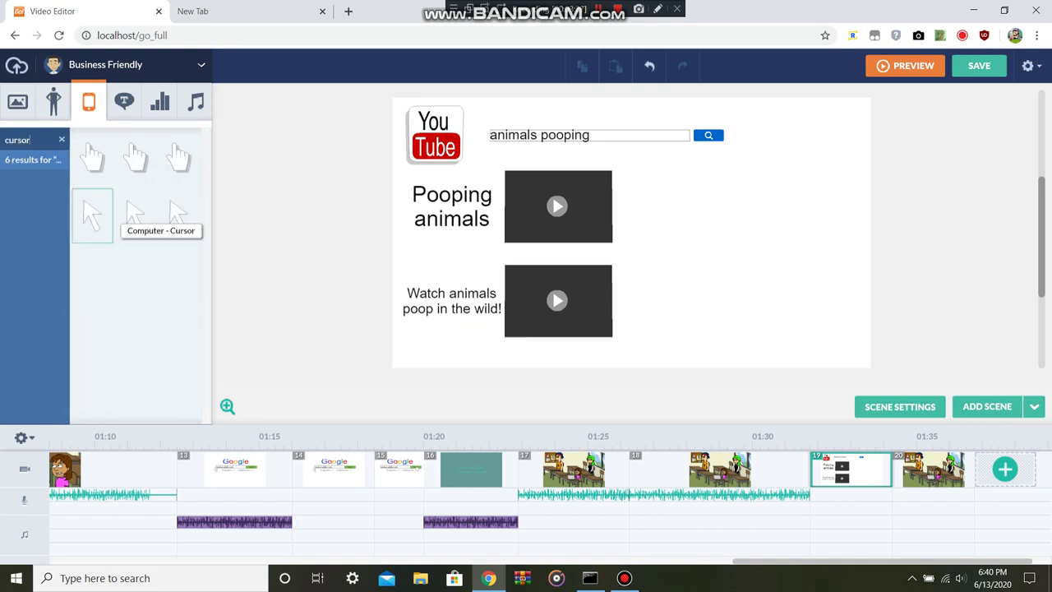
pyautogui.moveTo(92, 215); pyautogui.dragTo(646, 152)
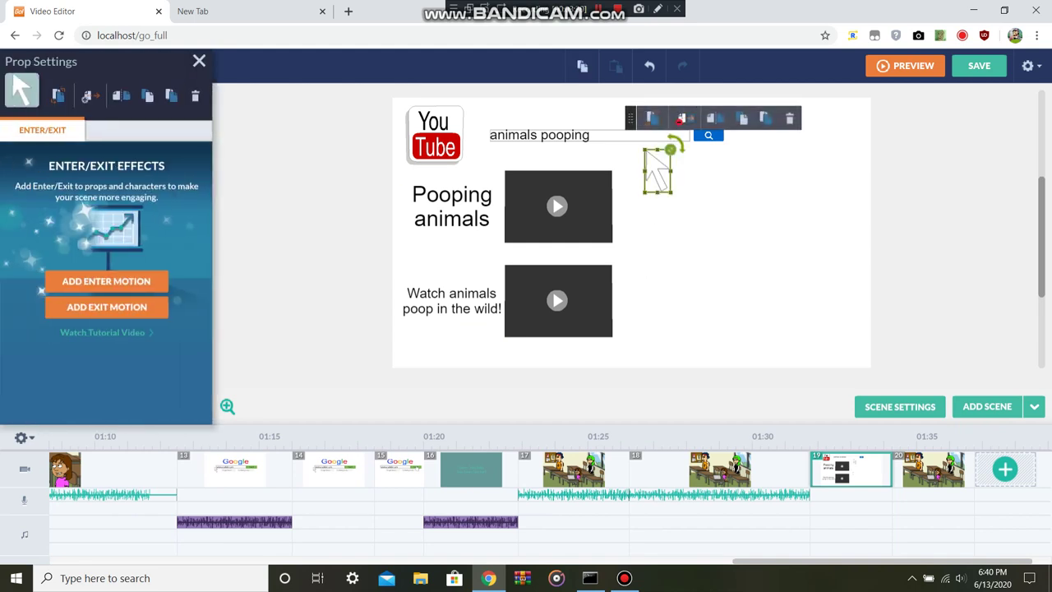
# Step: Give the cursor a movement path ending on the lower video player and add a control point midway along it
pyautogui.moveTo(657, 171); pyautogui.dragTo(562, 322)
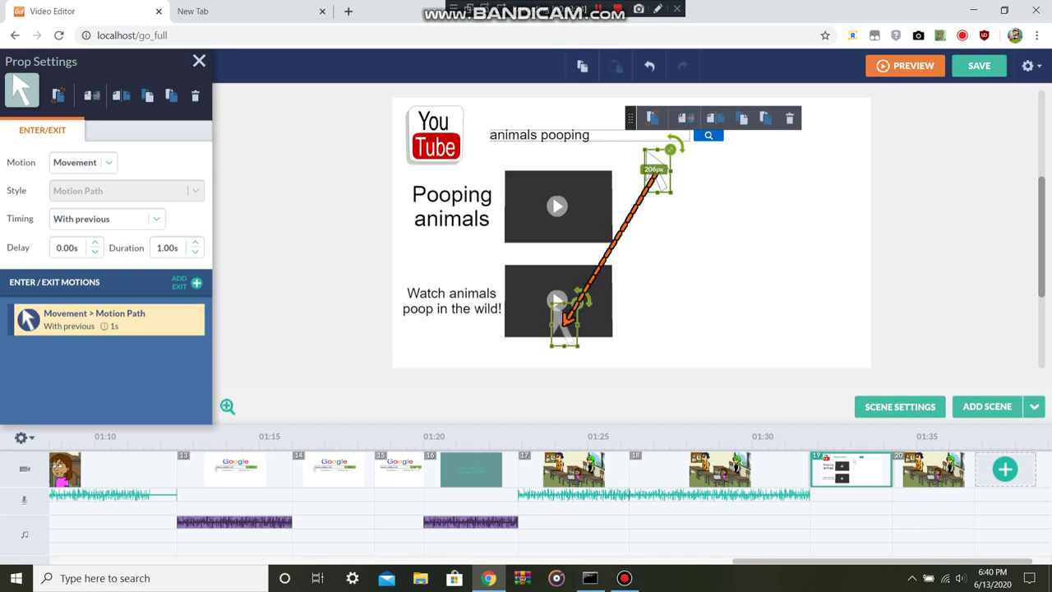
pyautogui.rightClick(613, 246)
pyautogui.click(641, 256)
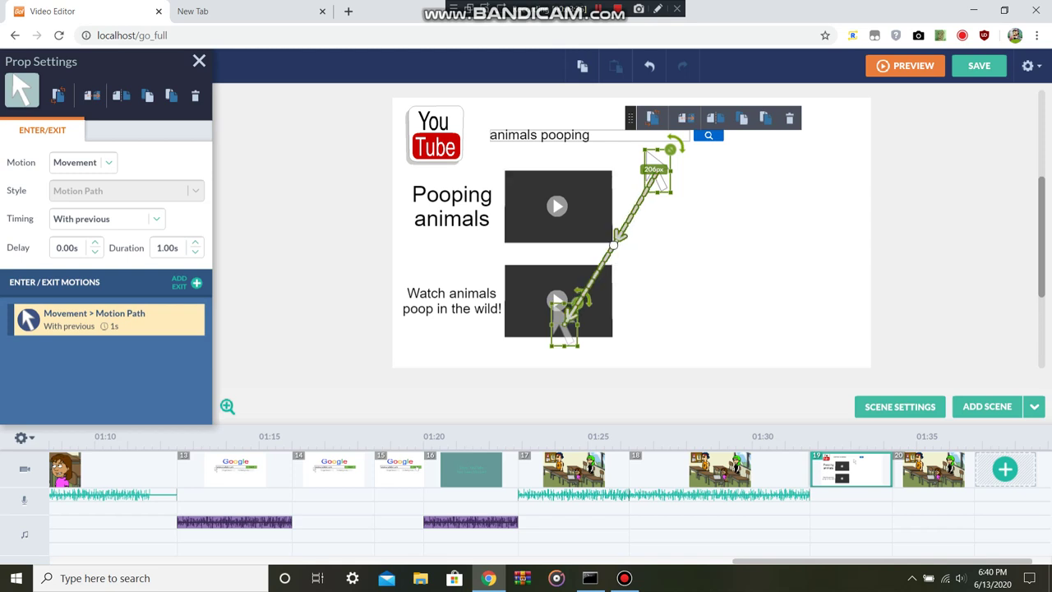
# Step: Bend the cursor's motion path into a wide curve bulging away from the video players before it reaches the lower one
pyautogui.moveTo(613, 245); pyautogui.dragTo(820, 281)
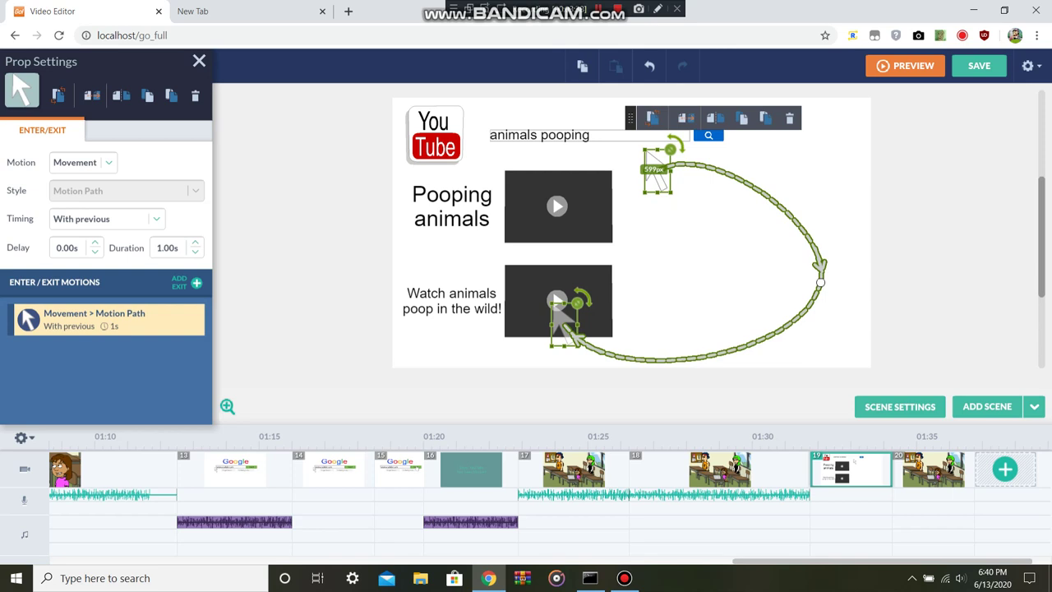
pyautogui.click(925, 293)
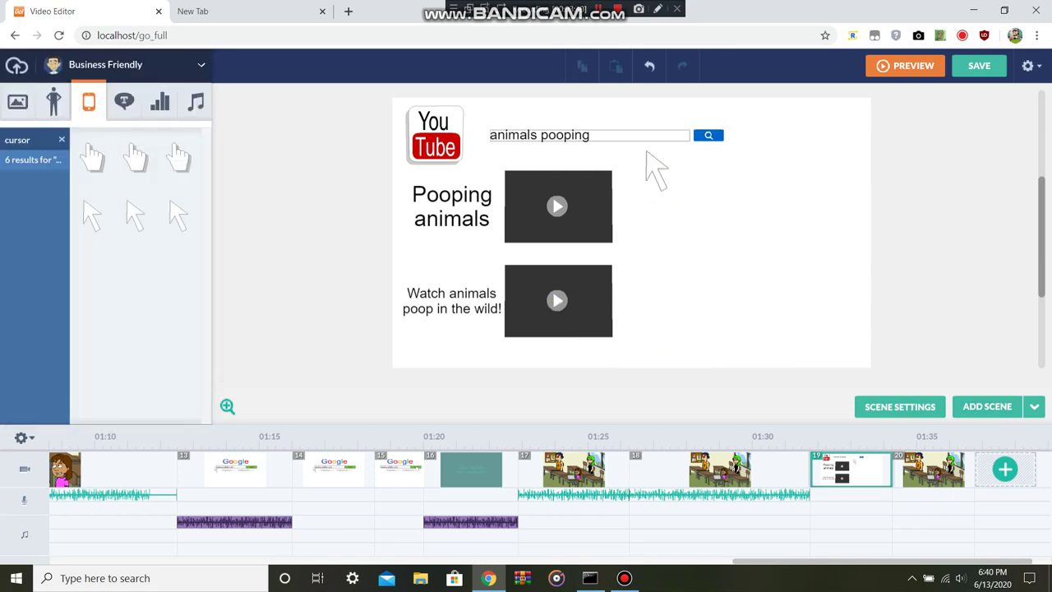
# Step: Add a scene after scene 19 and swap its arrow cursor for a pointing-hand cursor from the "cursor" search results
pyautogui.click(986, 405)
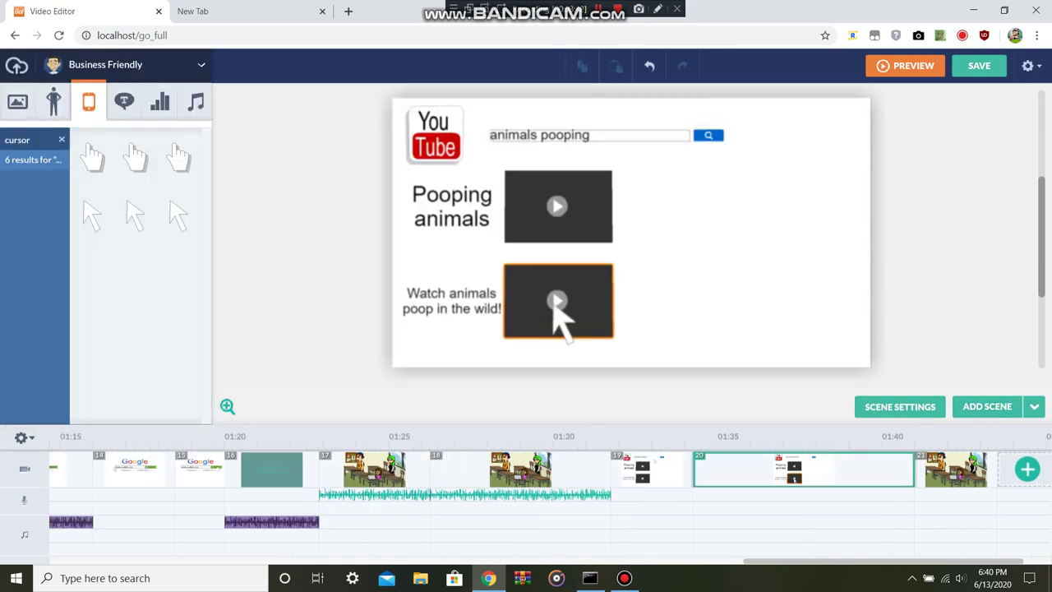
pyautogui.click(563, 321)
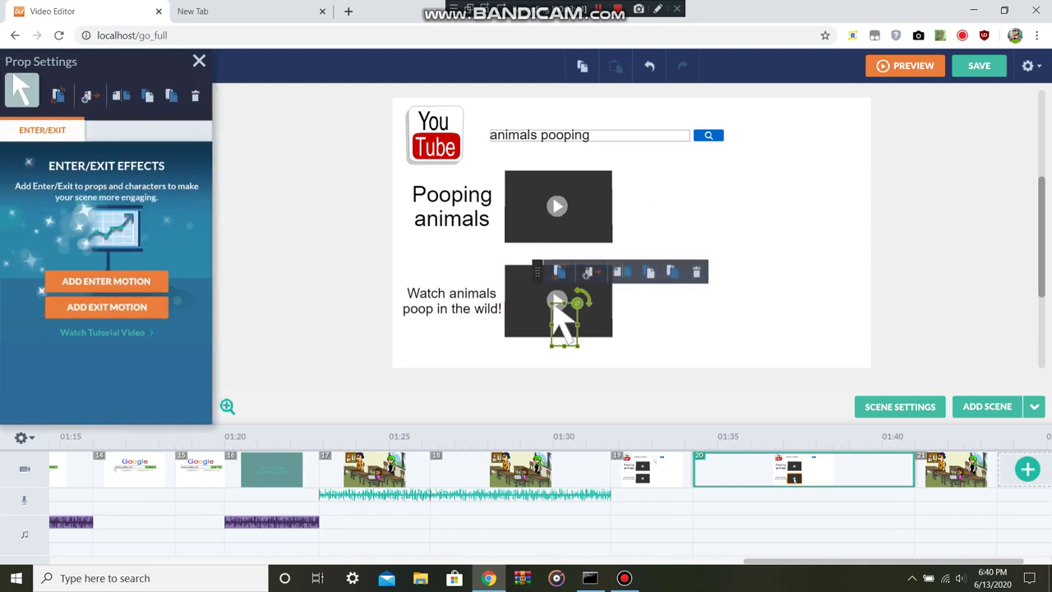
pyautogui.click(559, 272)
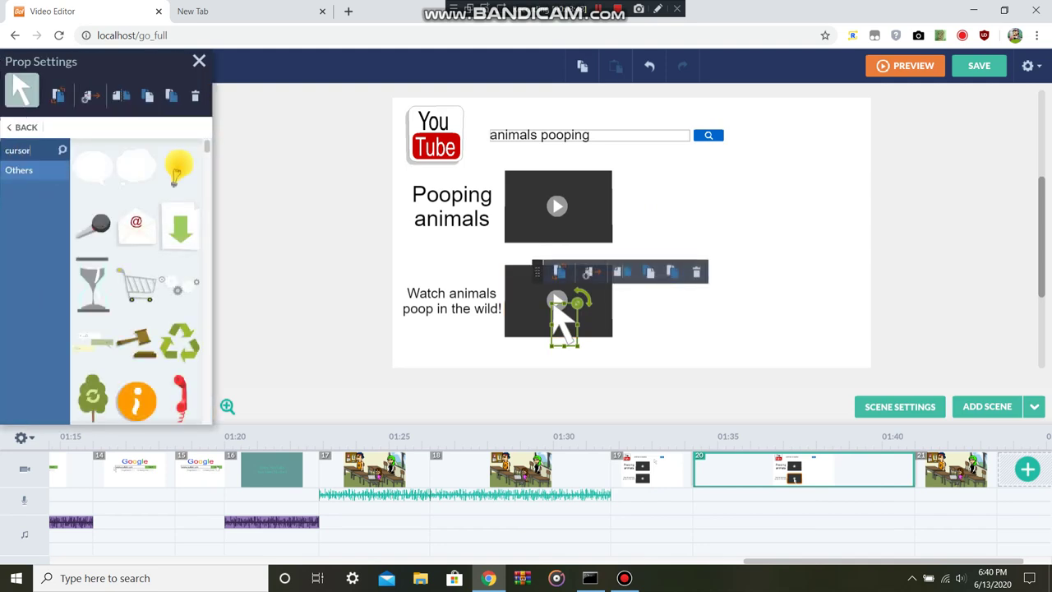
pyautogui.click(57, 151)
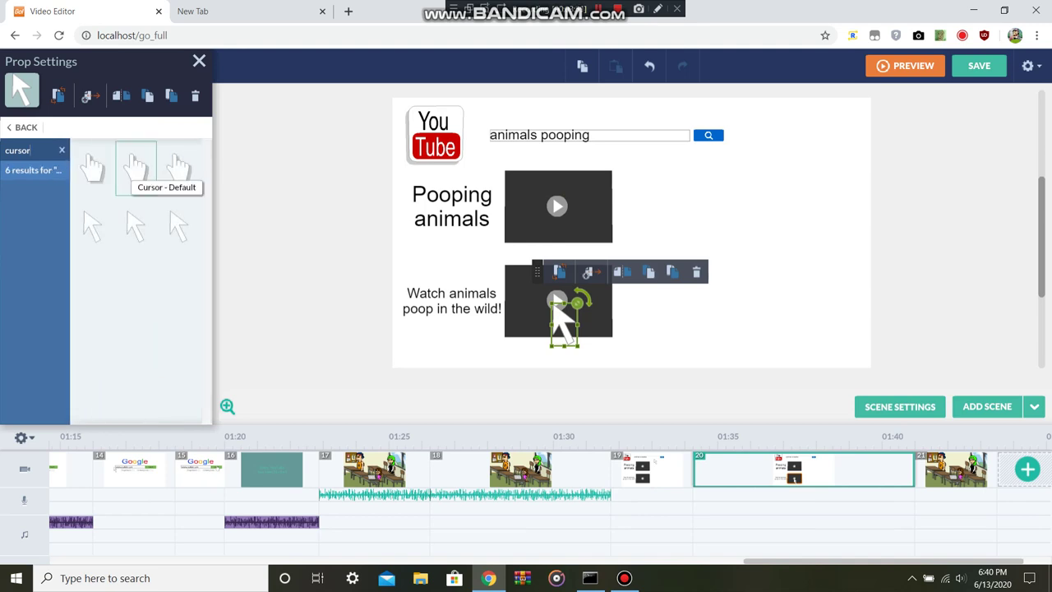
pyautogui.click(135, 168)
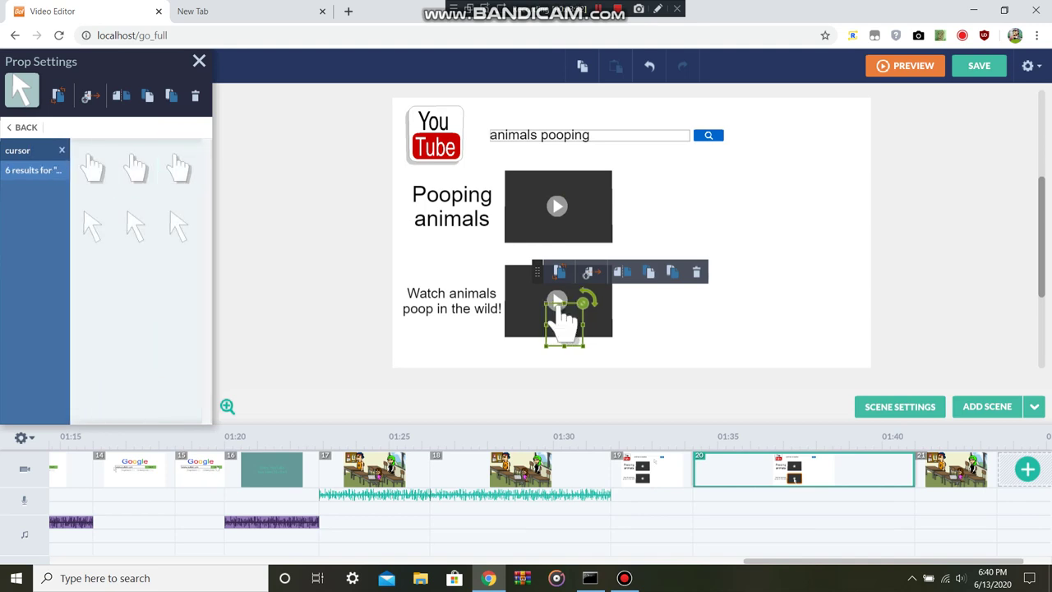
pyautogui.click(674, 320)
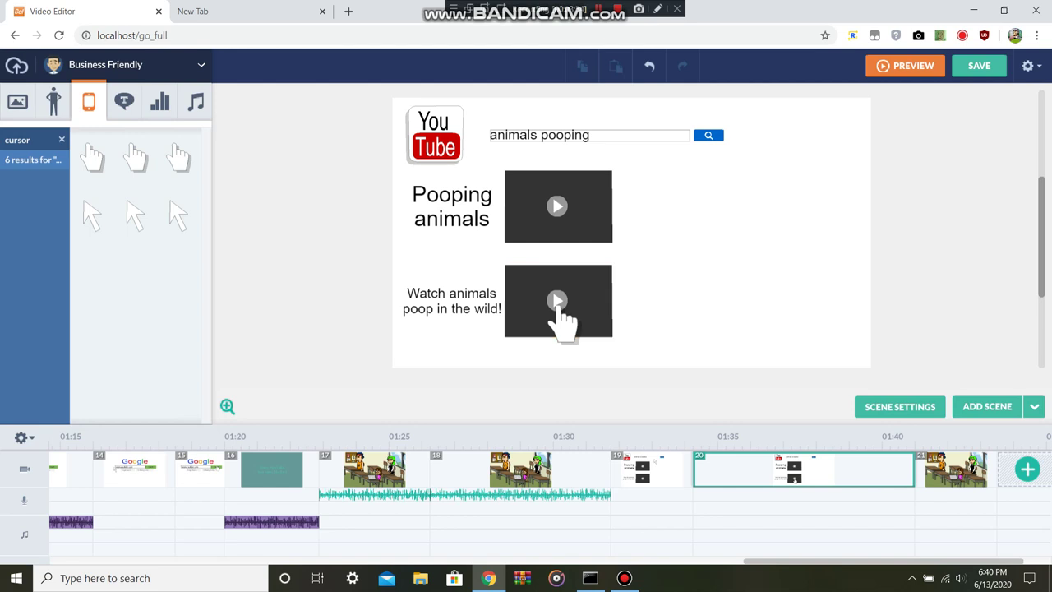
# Step: Shorten scene 20 to about 2.2 seconds, and add an emptied scene 21 after it by deleting all the copied elements
pyautogui.moveTo(912, 467); pyautogui.dragTo(767, 491)
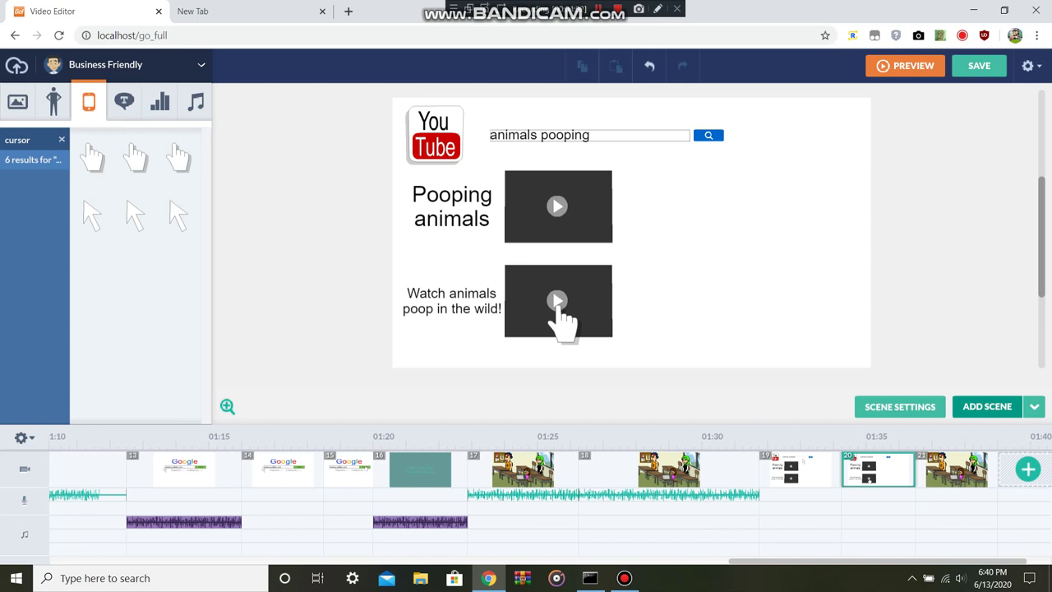
pyautogui.click(987, 406)
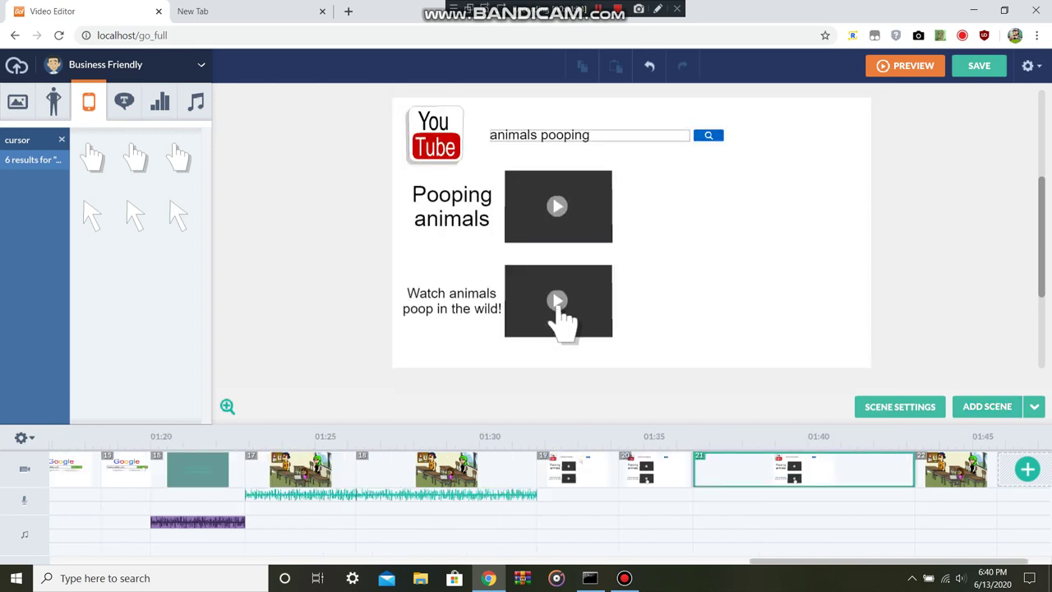
pyautogui.moveTo(285, 101); pyautogui.dragTo(849, 346)
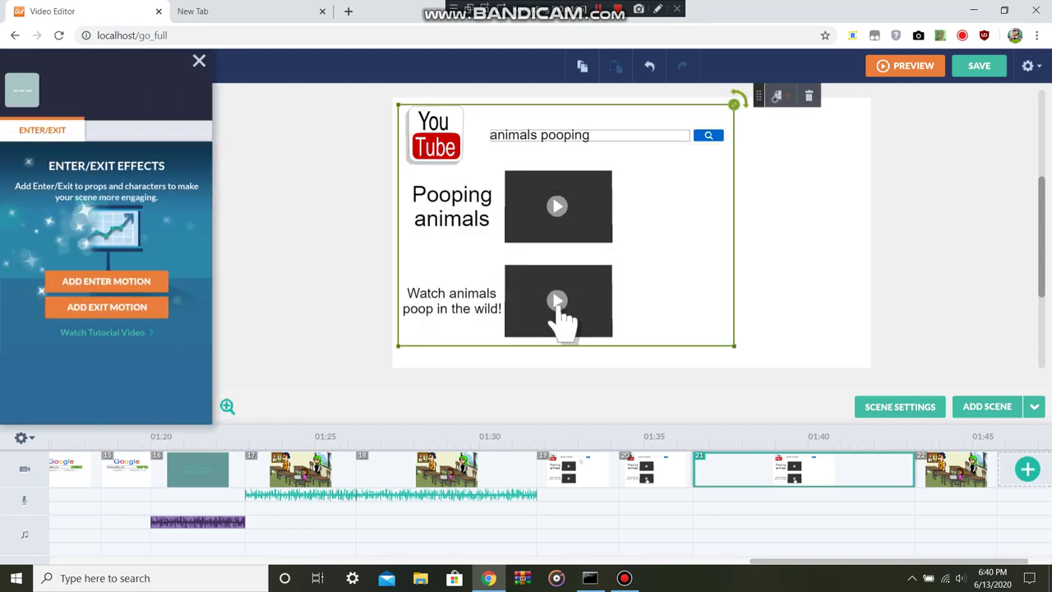
pyautogui.press('Delete')
# Step: Switch the asset library to the Ninja Anime theme and show its backgrounds
pyautogui.click(115, 65)
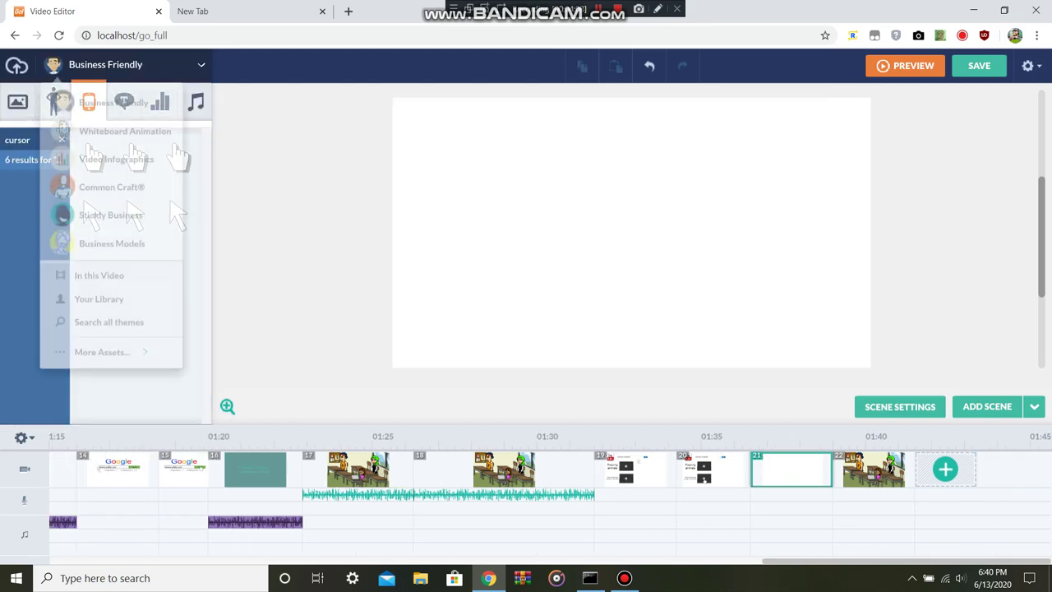
pyautogui.moveTo(107, 351)
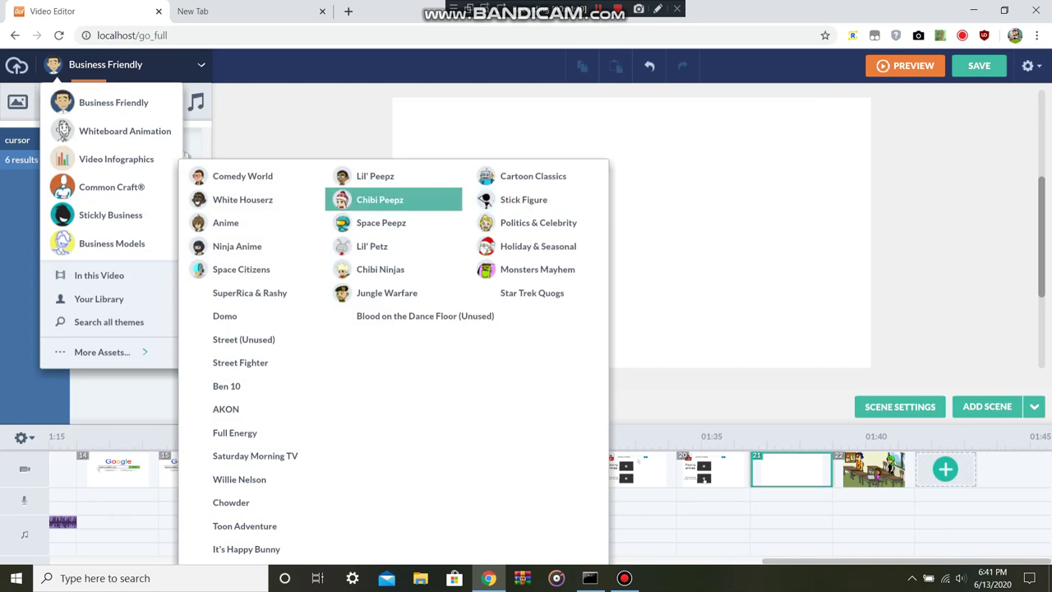
pyautogui.click(237, 246)
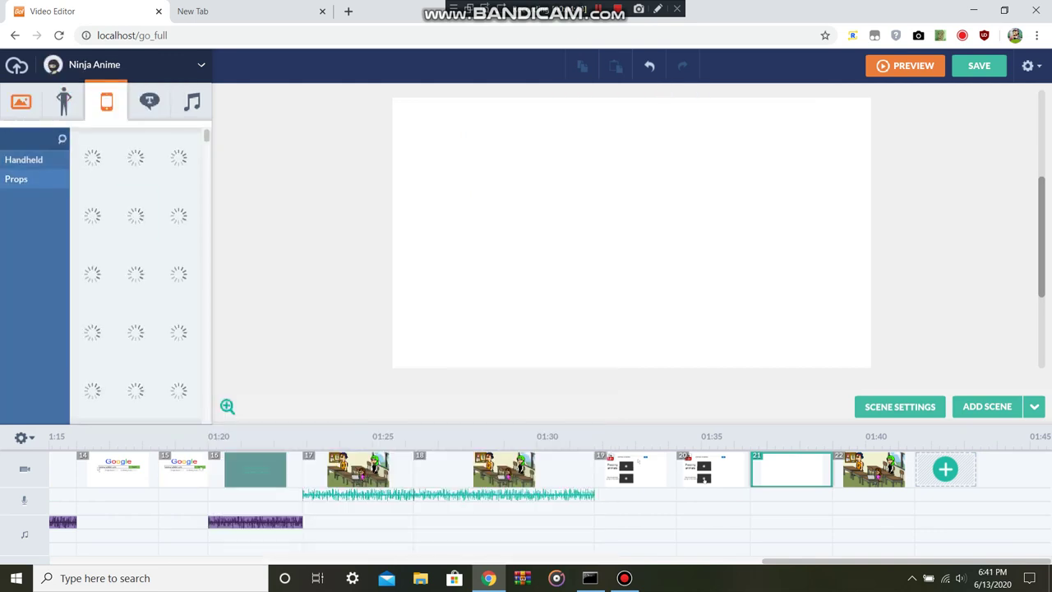
pyautogui.click(21, 100)
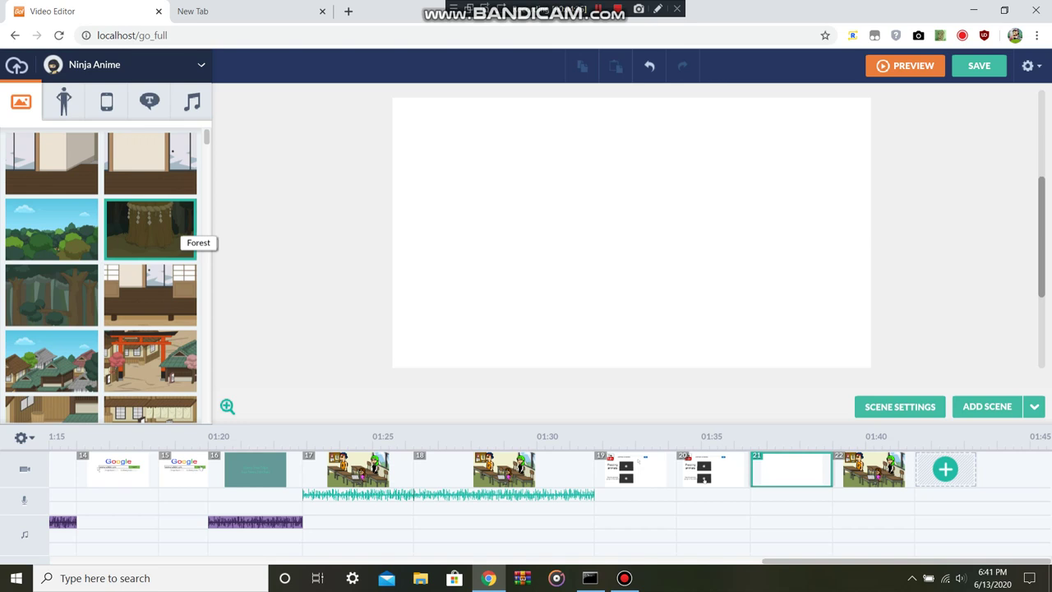
# Step: Swap scene 21's backdrop for the dark forest with bushes and open ground
pyautogui.click(900, 407)
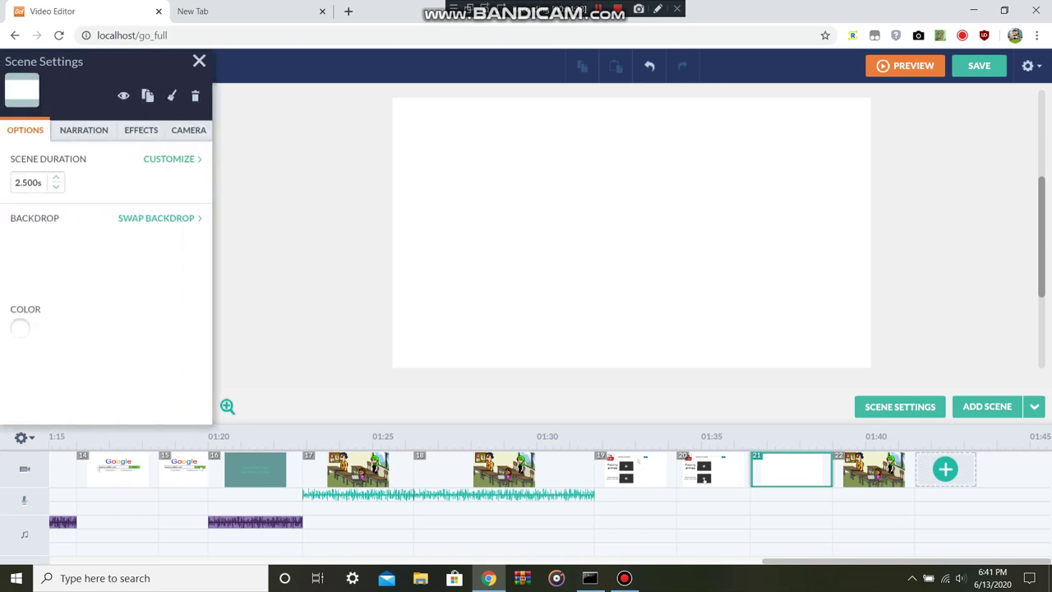
pyautogui.click(156, 218)
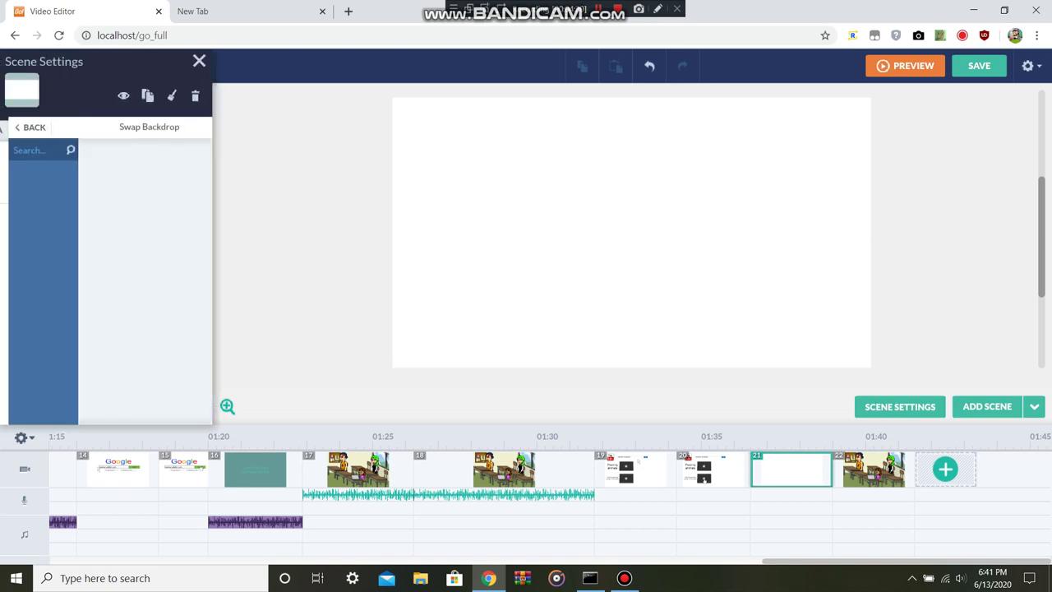
pyautogui.click(27, 170)
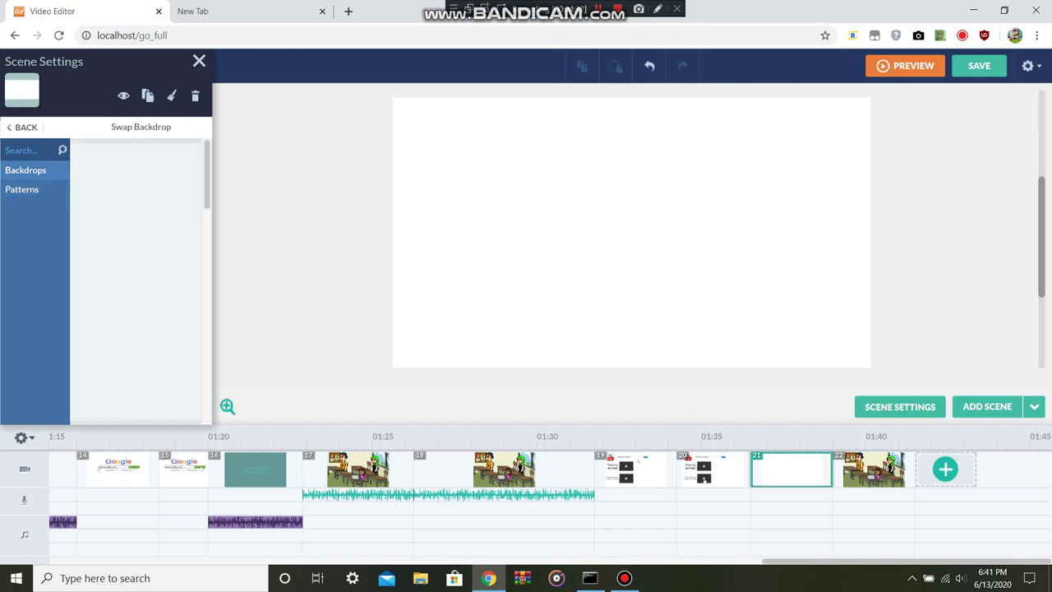
pyautogui.click(134, 247)
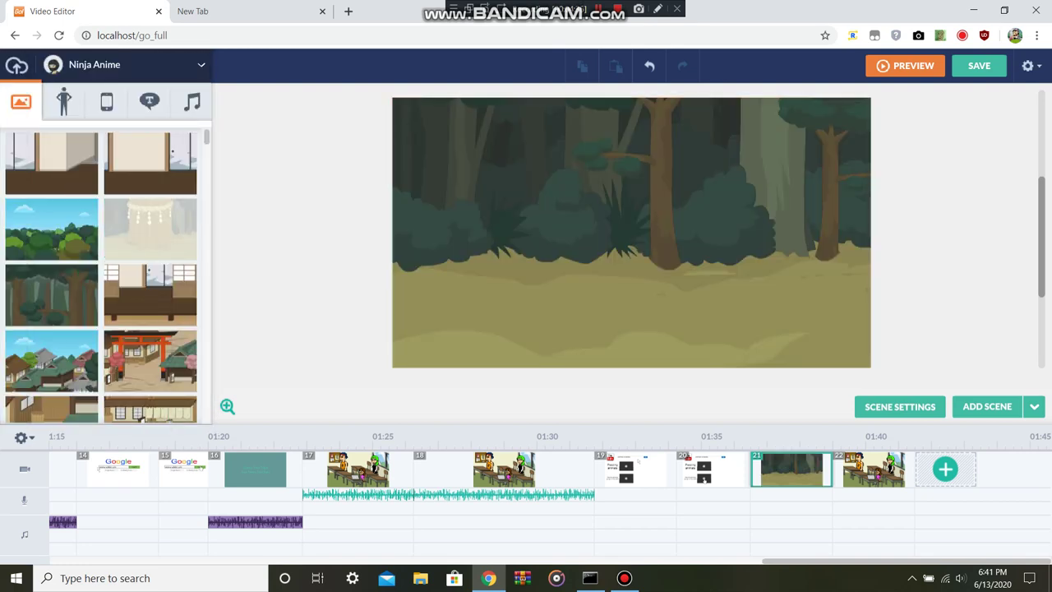
# Step: Try the Forest background with the rope-decorated trunk on scene 21, and swap its backdrop for the forest of dense tree trunks
pyautogui.click(150, 229)
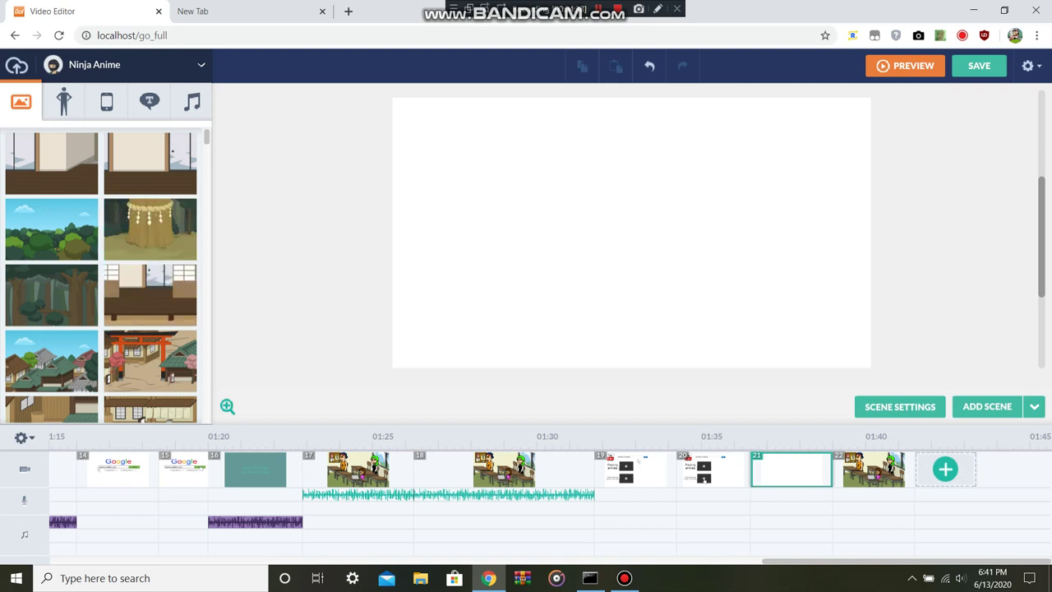
pyautogui.moveTo(150, 229); pyautogui.dragTo(546, 215)
pyautogui.click(547, 215)
pyautogui.click(160, 219)
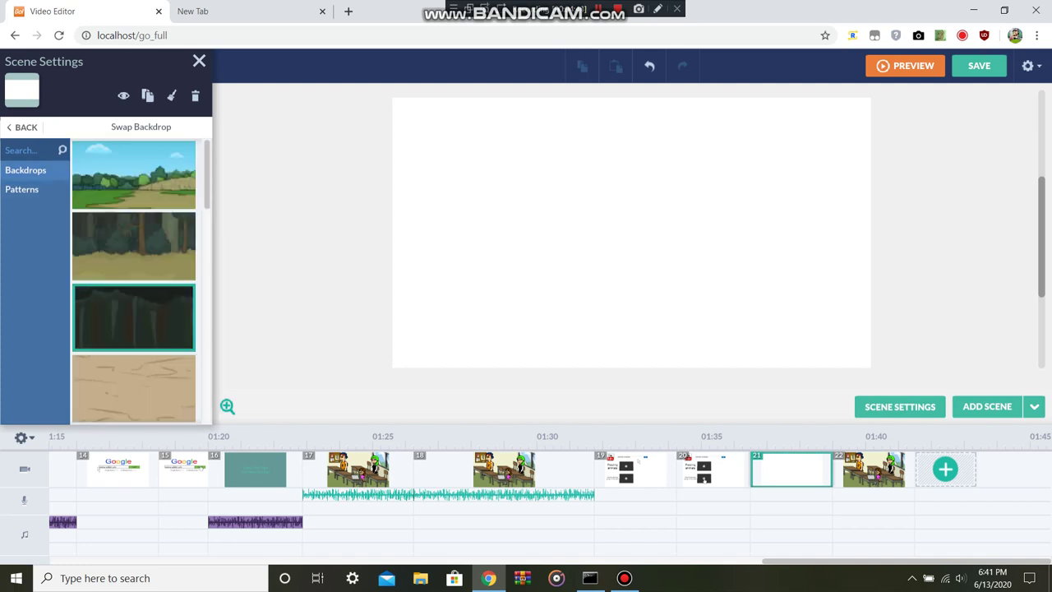
pyautogui.click(134, 317)
# Step: Try the Ninja Anime background of green treetops under a blue sky on scene 21
pyautogui.scroll(-2, 150, 362)
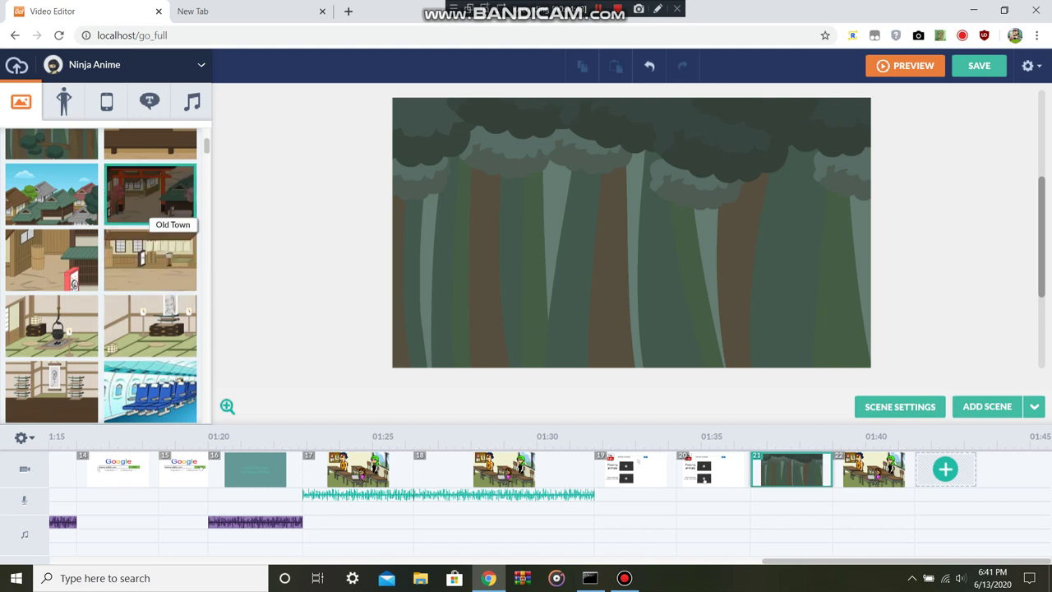
pyautogui.click(64, 101)
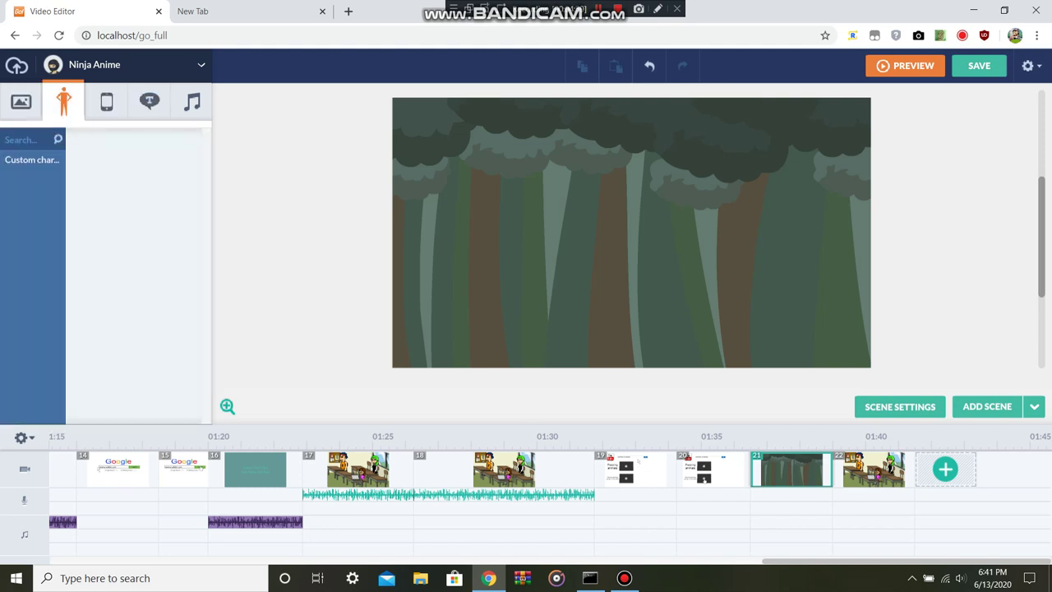
pyautogui.click(20, 101)
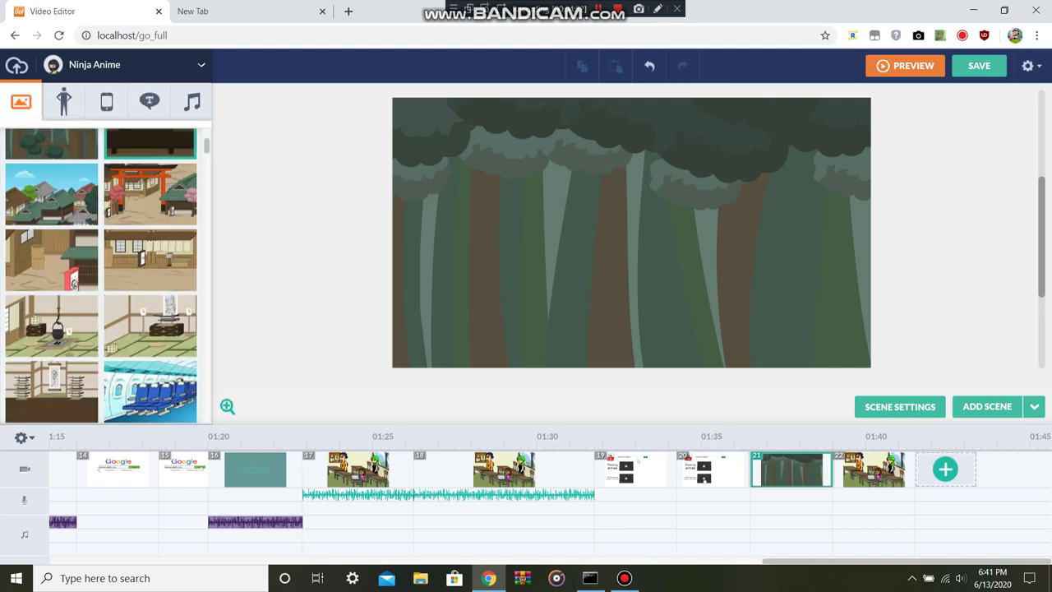
pyautogui.scroll(2, 123, 197)
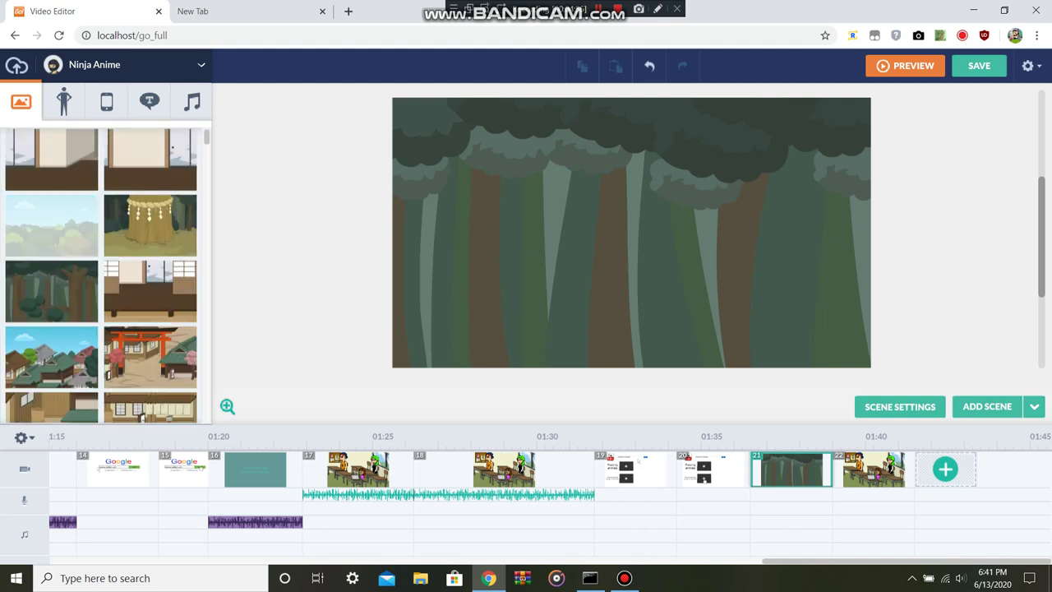
pyautogui.click(51, 225)
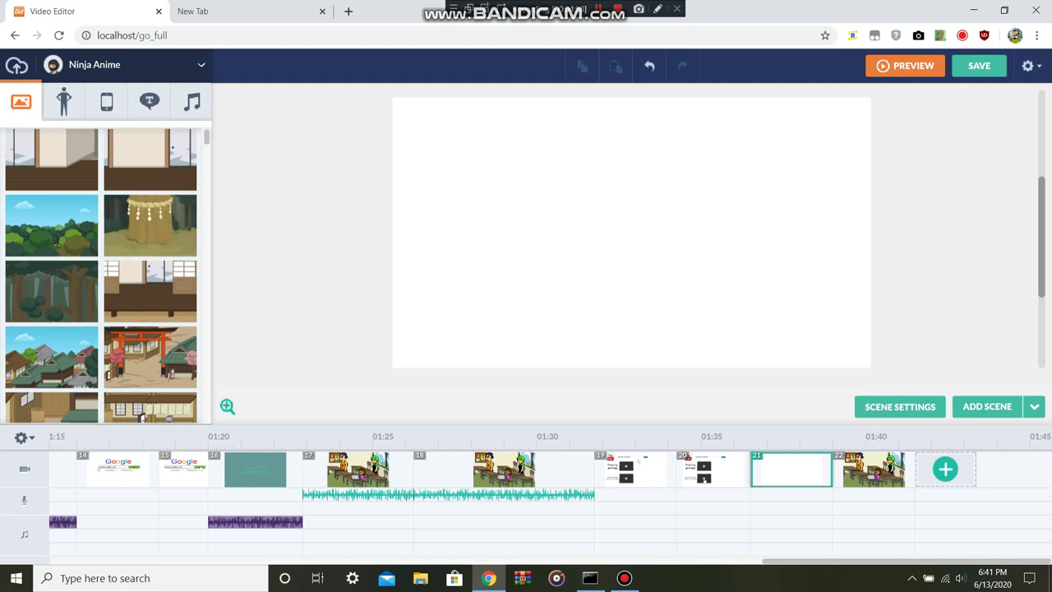
# Step: Set scene 21's backdrop to the dark forest with bushes and open sandy ground
pyautogui.click(526, 221)
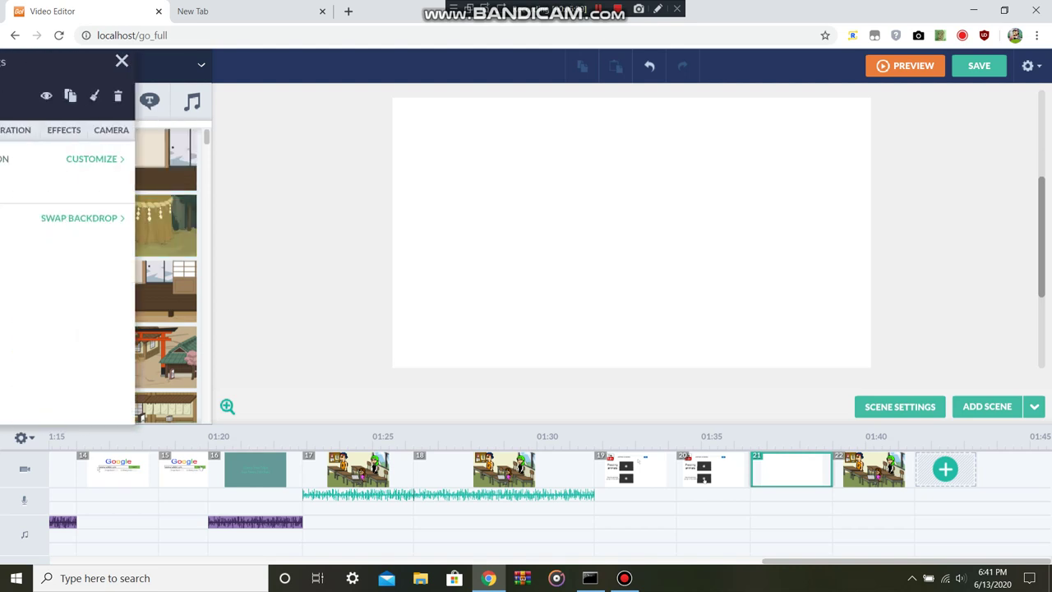
pyautogui.click(159, 218)
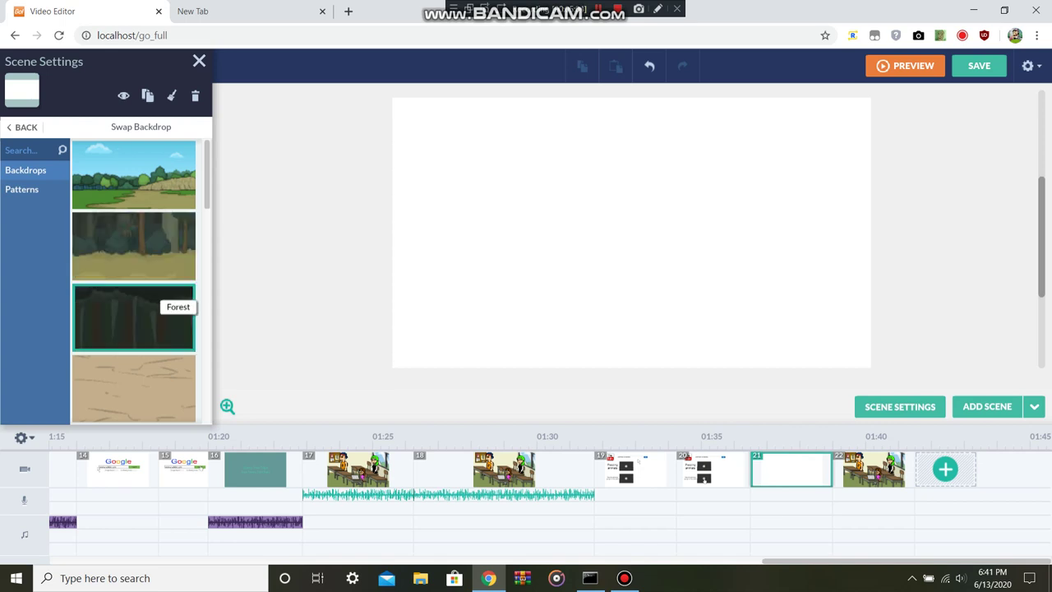
pyautogui.scroll(-3, 134, 246)
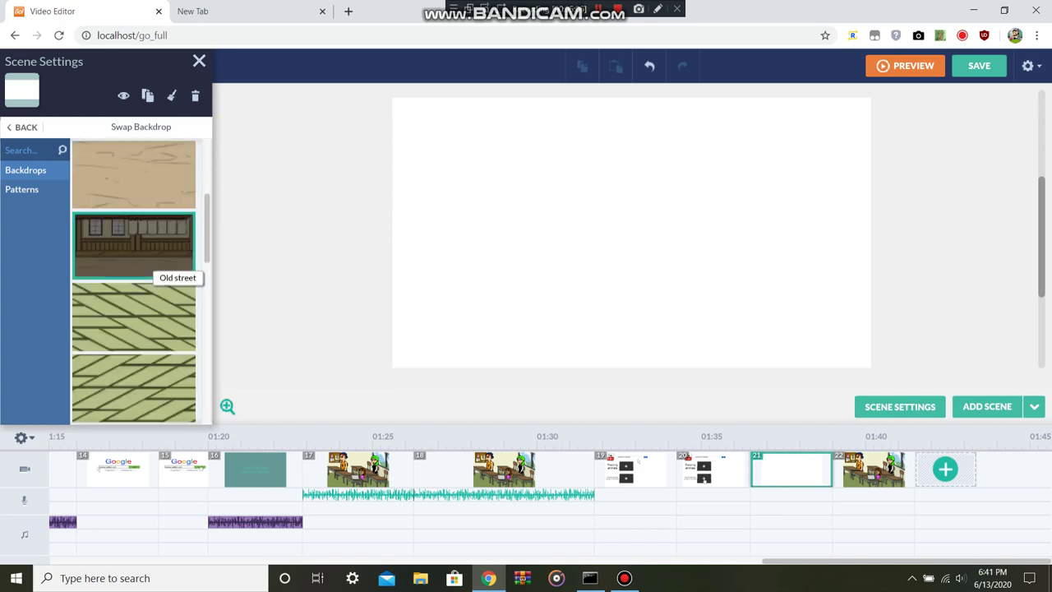
pyautogui.scroll(3, 134, 246)
pyautogui.click(133, 244)
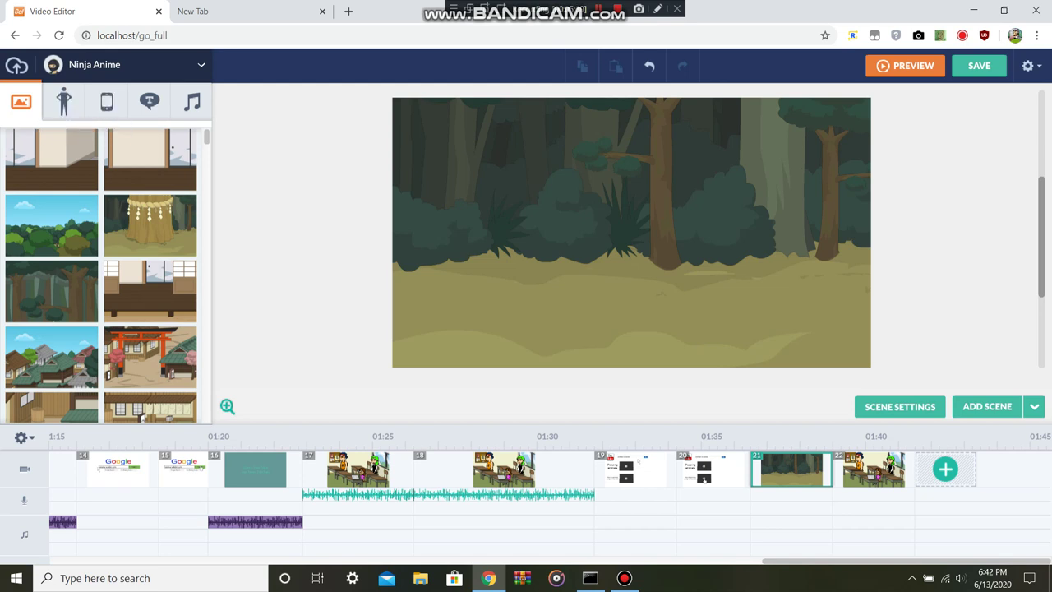
# Step: Search the Business Friendly props for animals and add the elephant to scene 21
pyautogui.click(94, 64)
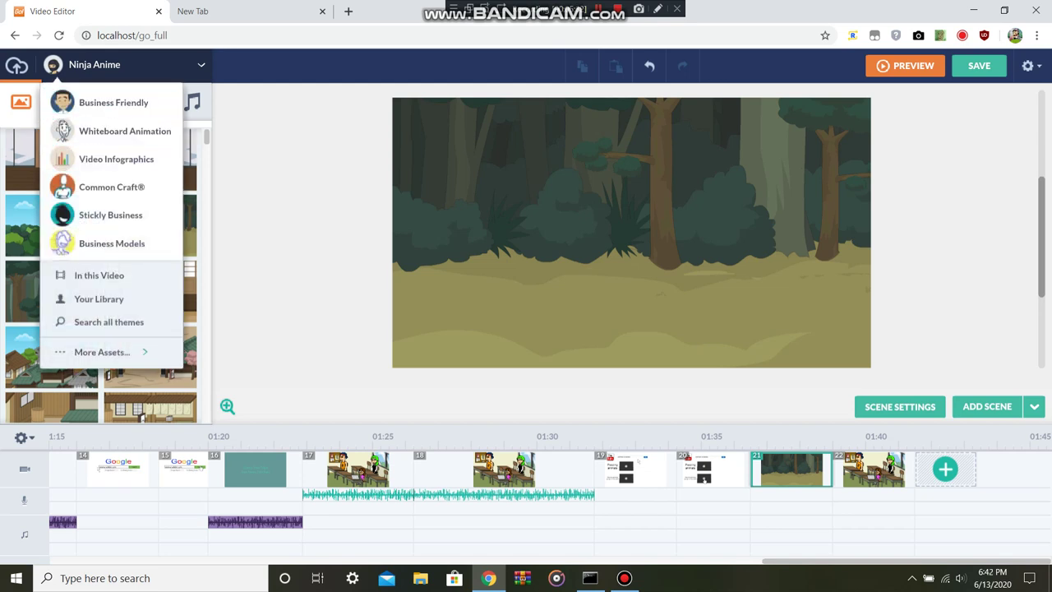
pyautogui.click(113, 103)
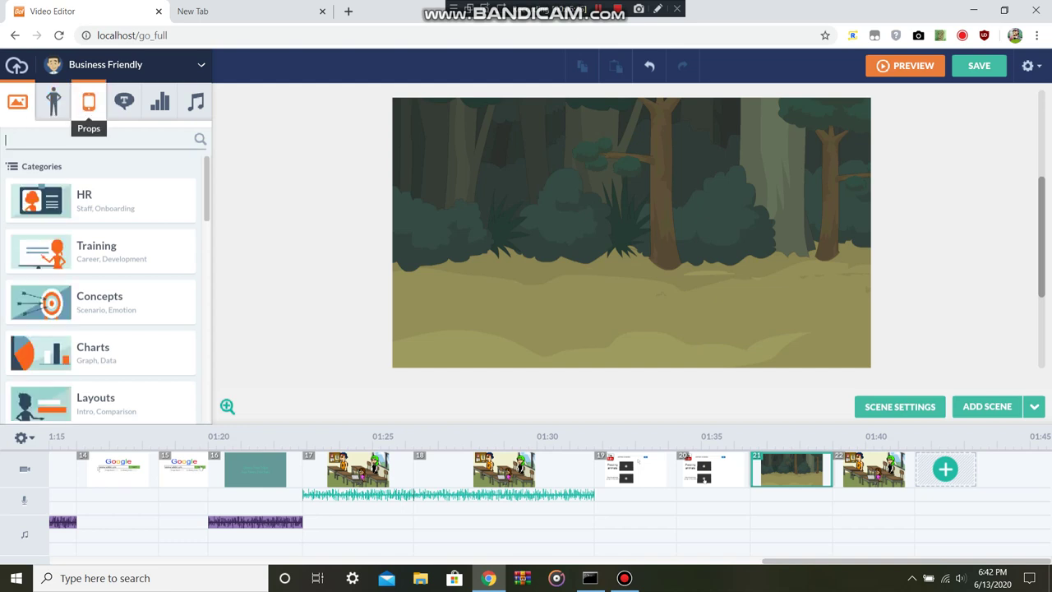
pyautogui.click(89, 101)
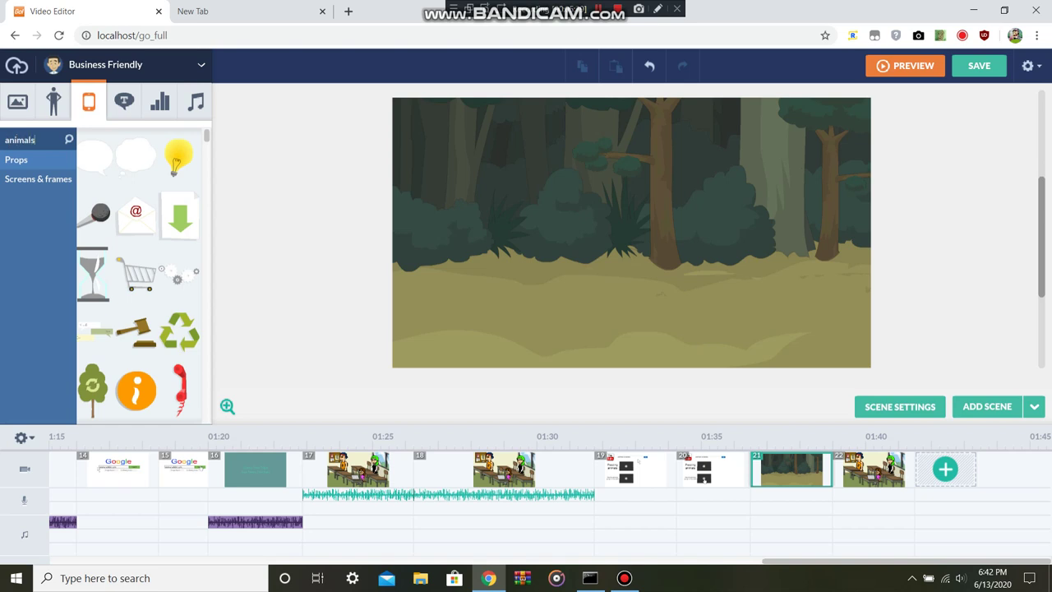
pyautogui.press('Return')
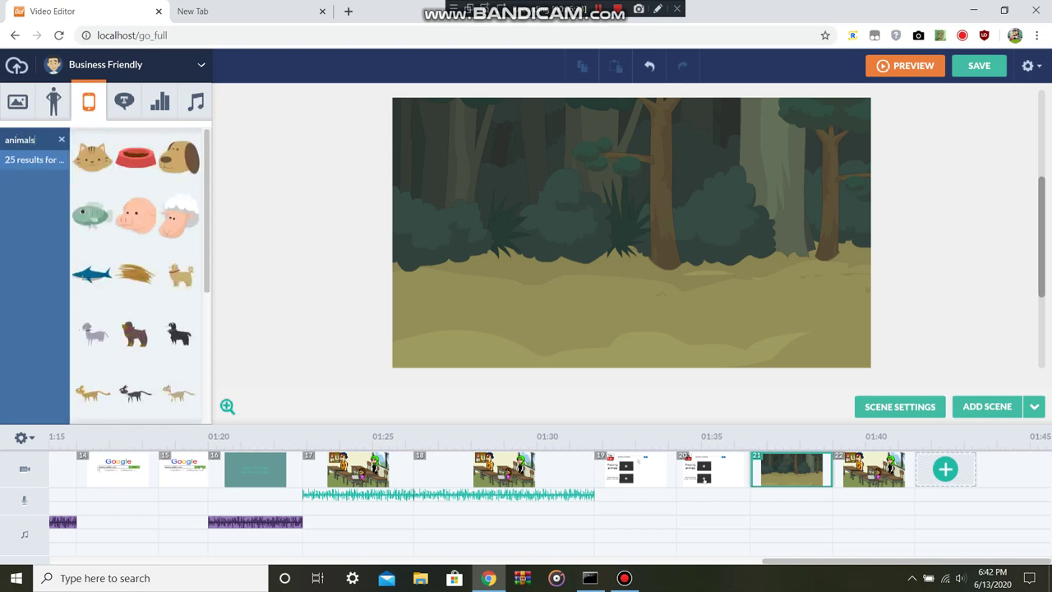
pyautogui.scroll(-2, 139, 331)
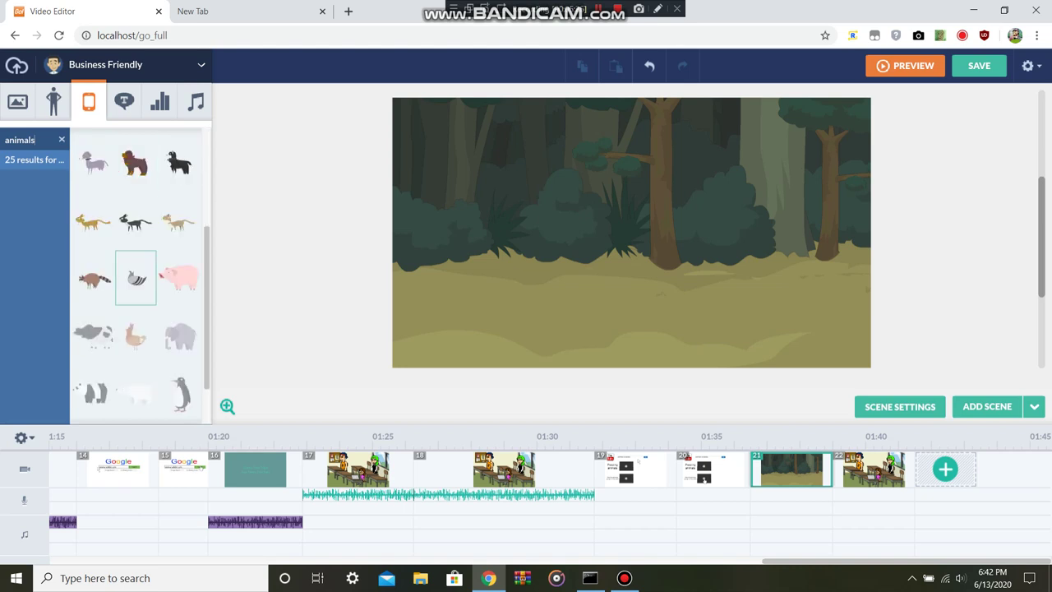
pyautogui.click(180, 335)
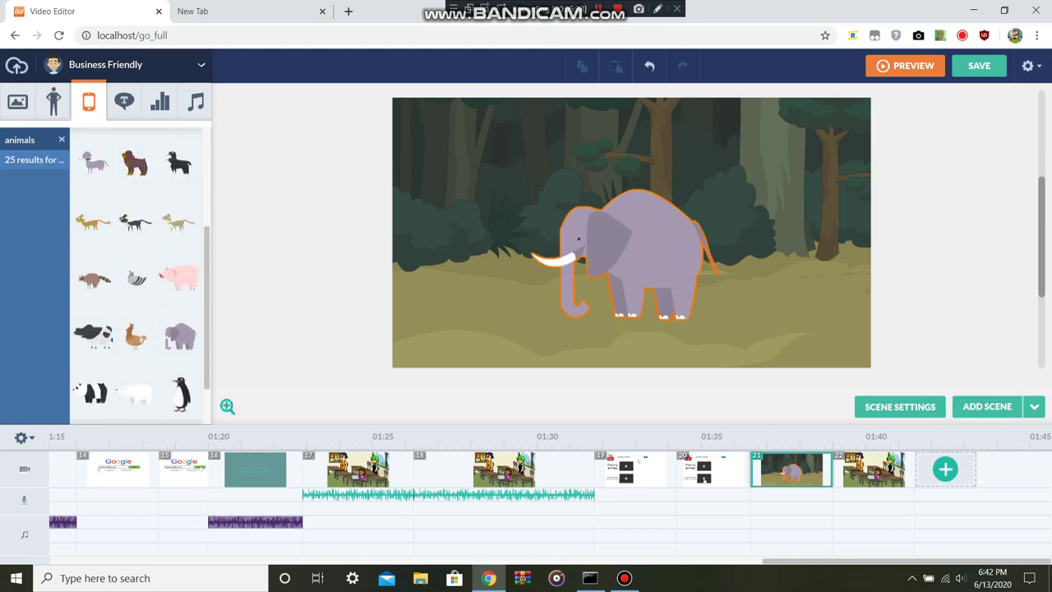
# Step: Flip the elephant to face the other way and move it off-stage beyond the scene's left edge
pyautogui.click(625, 253)
pyautogui.click(598, 155)
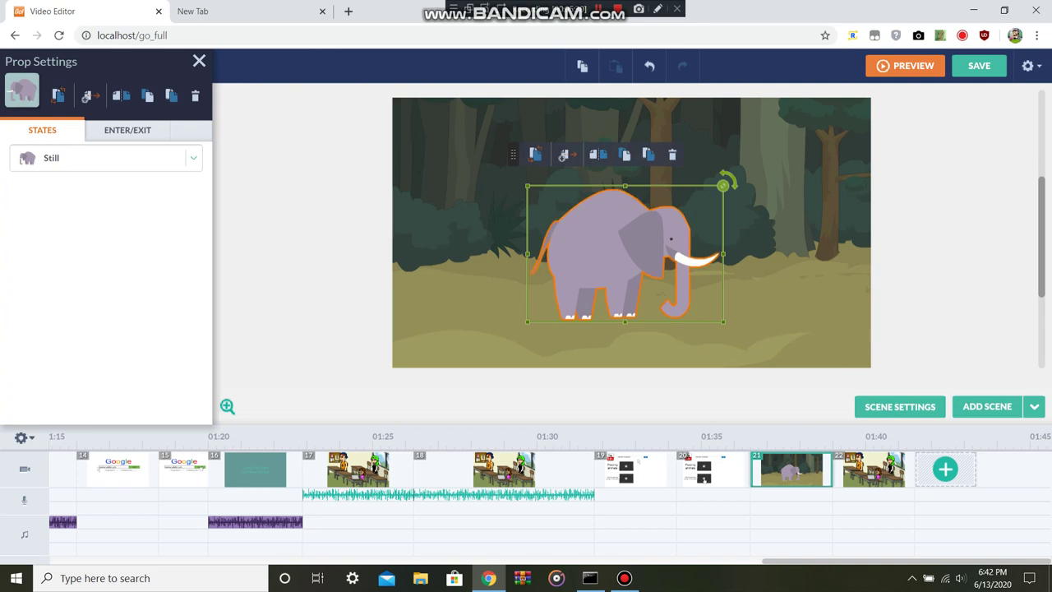
pyautogui.moveTo(615, 249); pyautogui.dragTo(272, 245)
# Step: Set the elephant's state to Walking and give it a motion path ending in the right half of the forest clearing
pyautogui.click(106, 158)
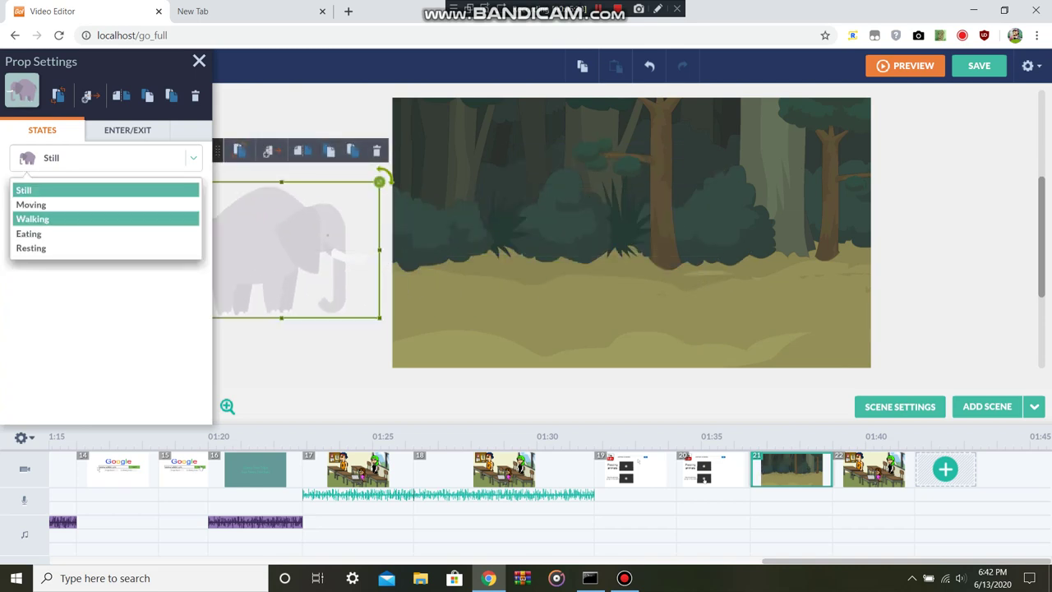
pyautogui.click(33, 219)
pyautogui.click(303, 248)
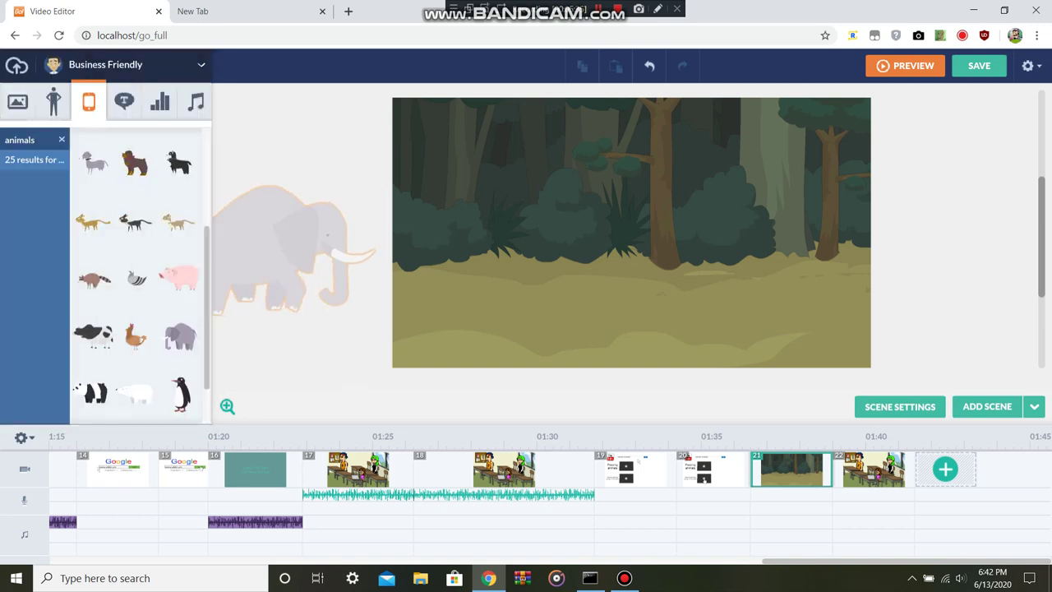
pyautogui.click(302, 248)
pyautogui.click(268, 151)
pyautogui.moveTo(278, 248); pyautogui.dragTo(723, 244)
pyautogui.click(199, 61)
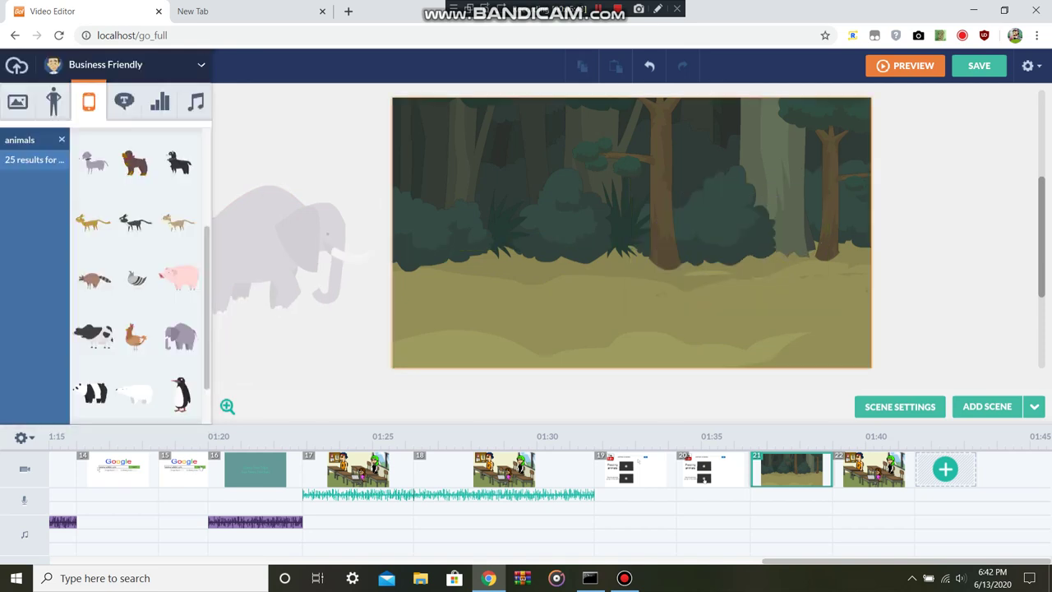
# Step: Search the music library for latin and add the Latin track to the video starting at scene 21
pyautogui.click(195, 102)
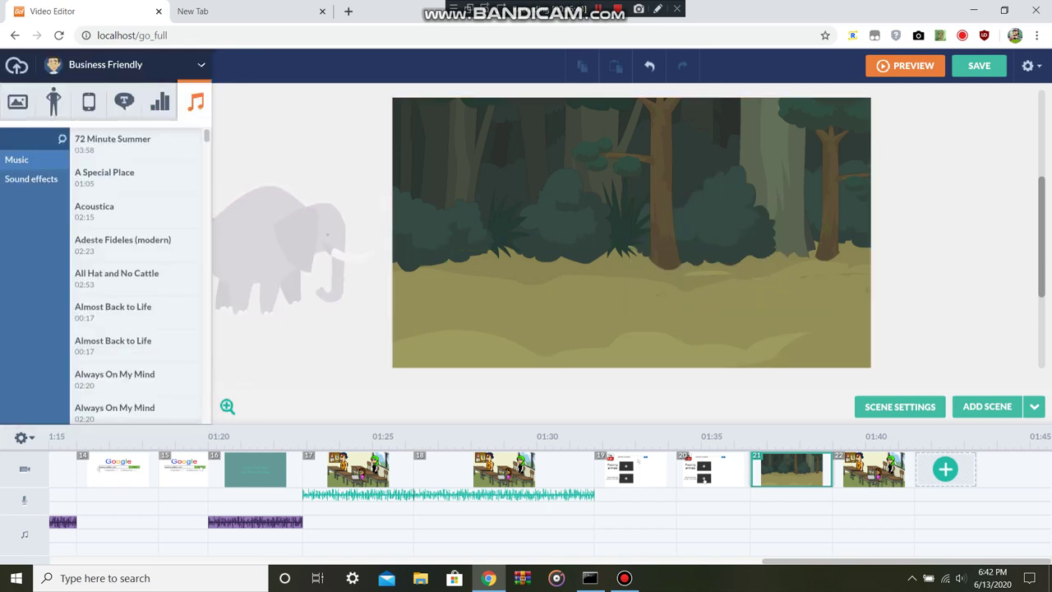
pyautogui.click(33, 139)
pyautogui.write('latin')
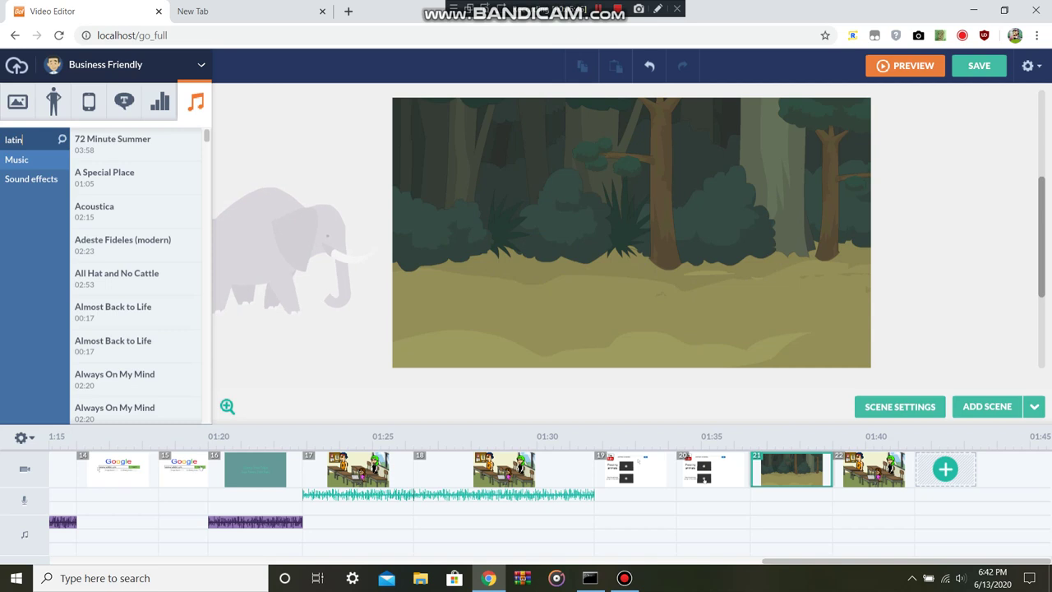
pyautogui.press('Return')
pyautogui.click(123, 143)
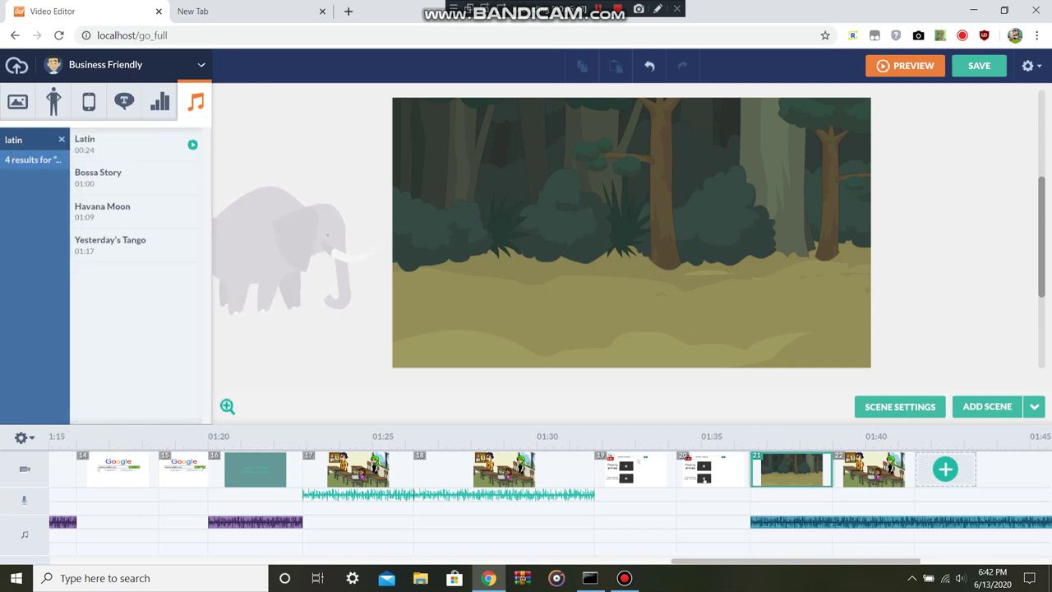
# Step: Add a scene after scene 21 and set its elephant's state to Still
pyautogui.moveTo(846, 561); pyautogui.dragTo(980, 561)
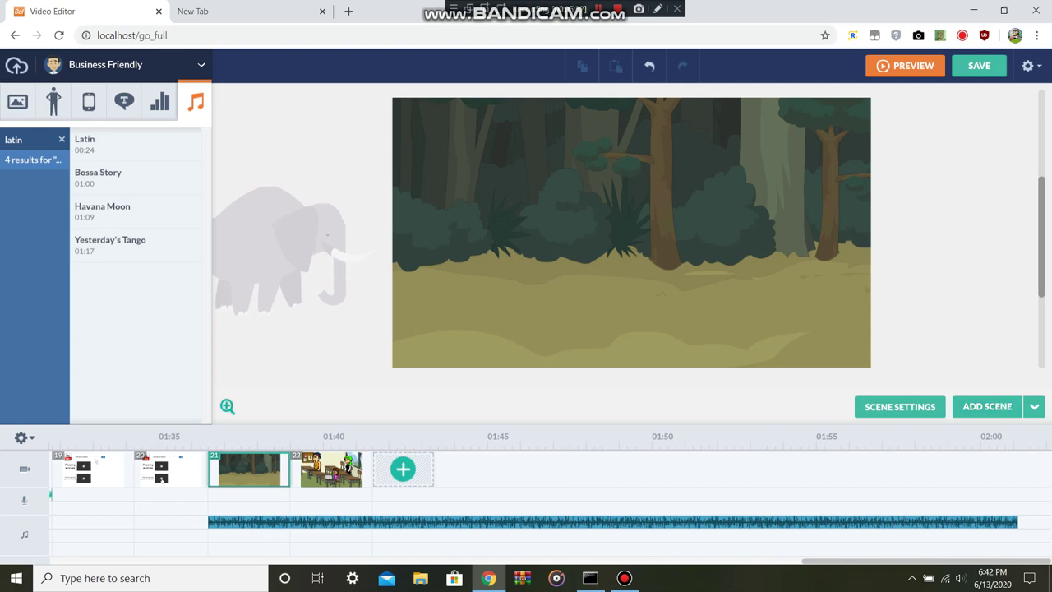
pyautogui.click(987, 407)
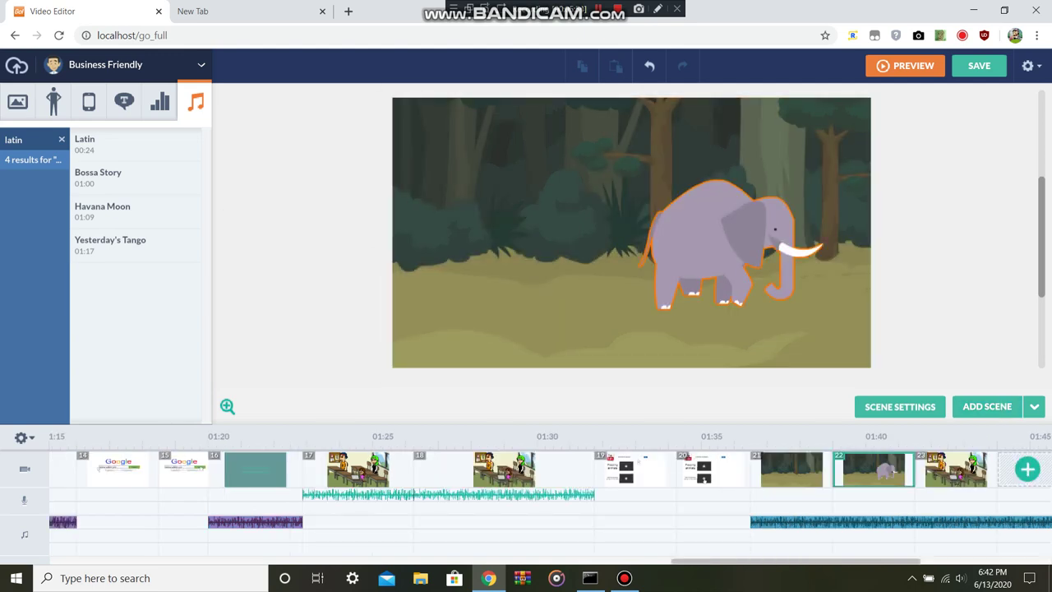
pyautogui.click(727, 245)
pyautogui.click(106, 158)
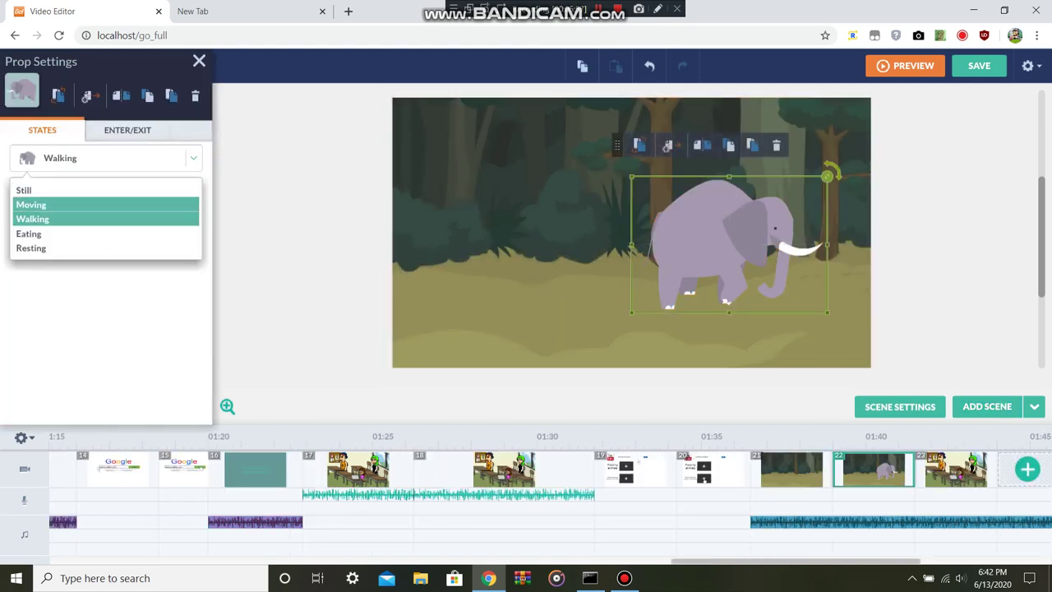
pyautogui.click(49, 190)
pyautogui.click(198, 61)
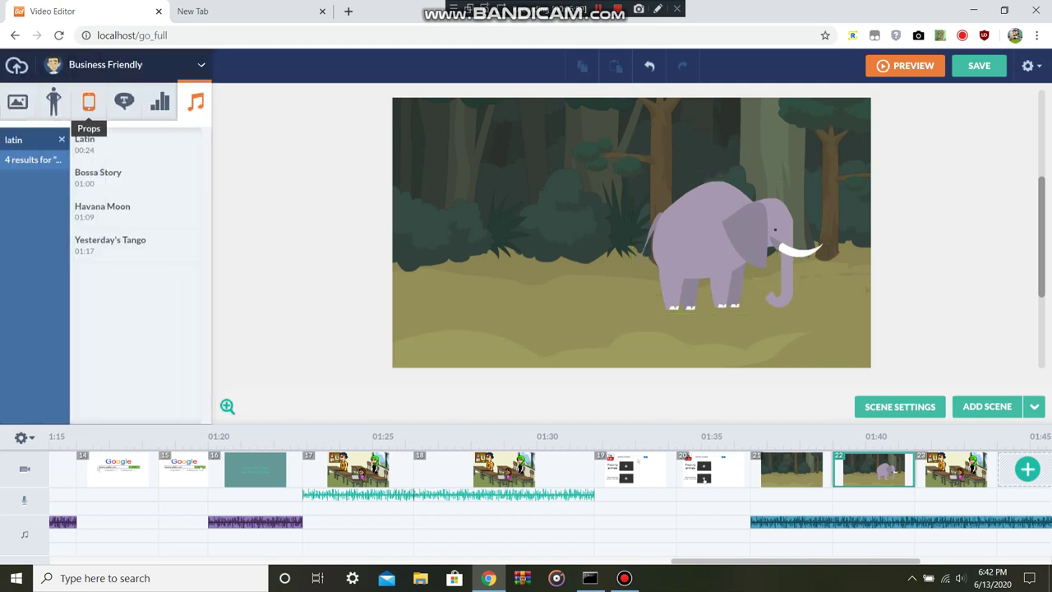
# Step: Switch the asset library to the Comedy World theme
pyautogui.click(159, 102)
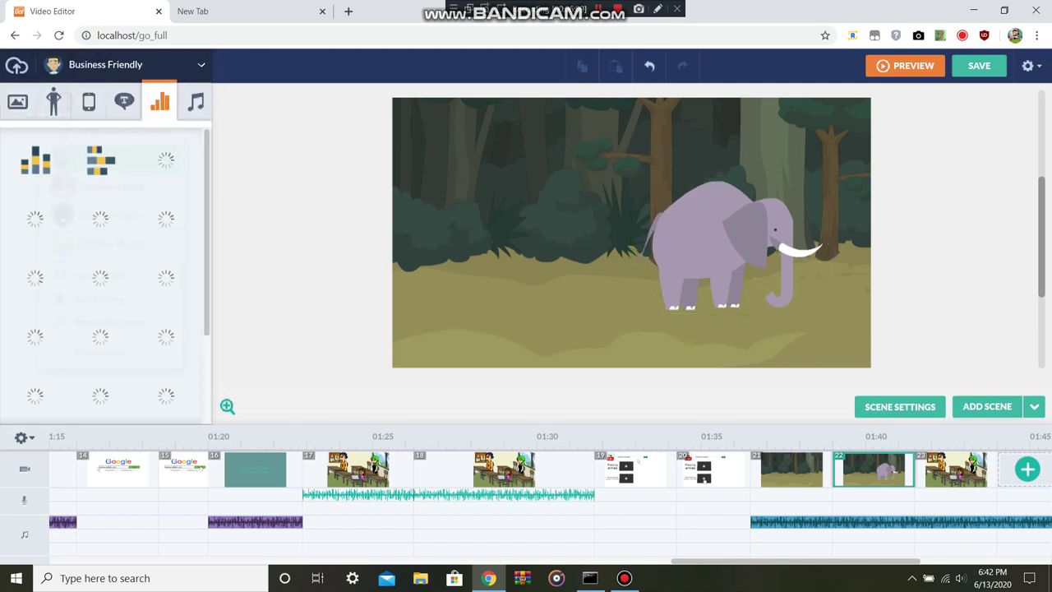
pyautogui.click(201, 64)
pyautogui.moveTo(102, 352)
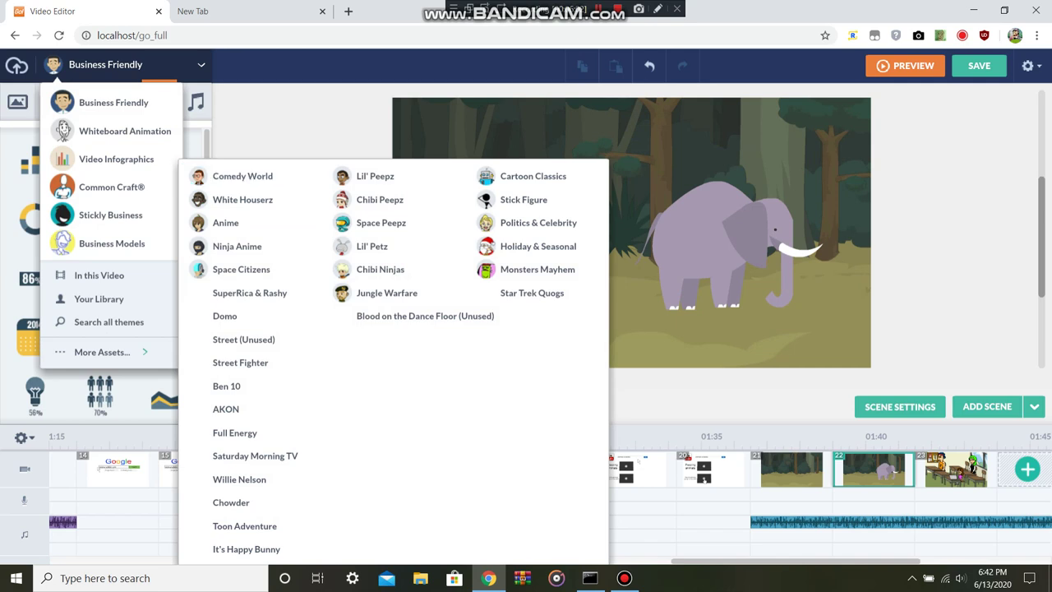
pyautogui.click(243, 176)
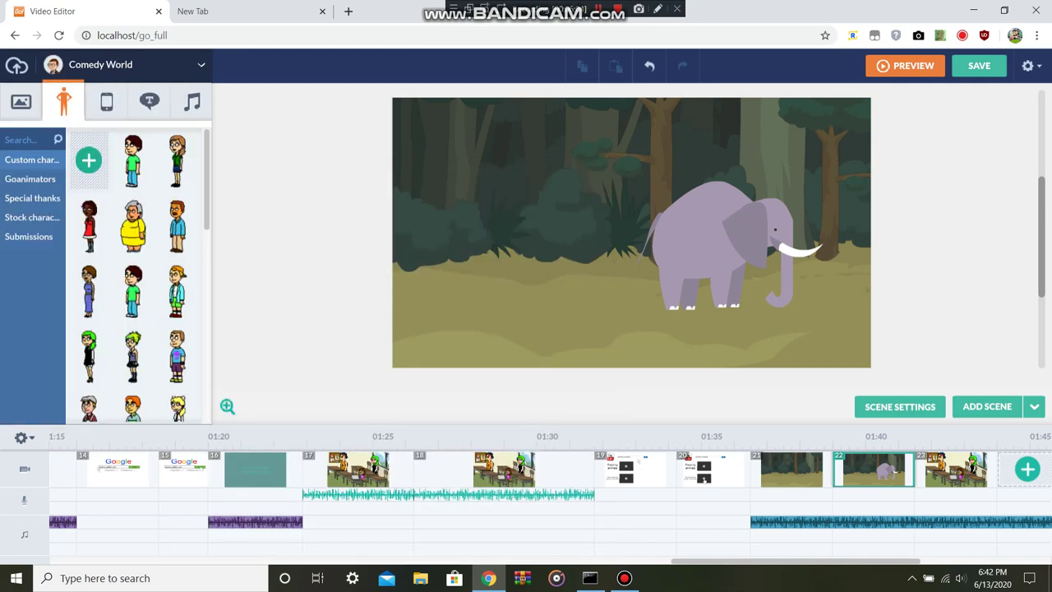
# Step: Search the props for poop and place the splash prop at the elephant's rear in scene 22, layered behind it
pyautogui.click(106, 101)
pyautogui.write('po')
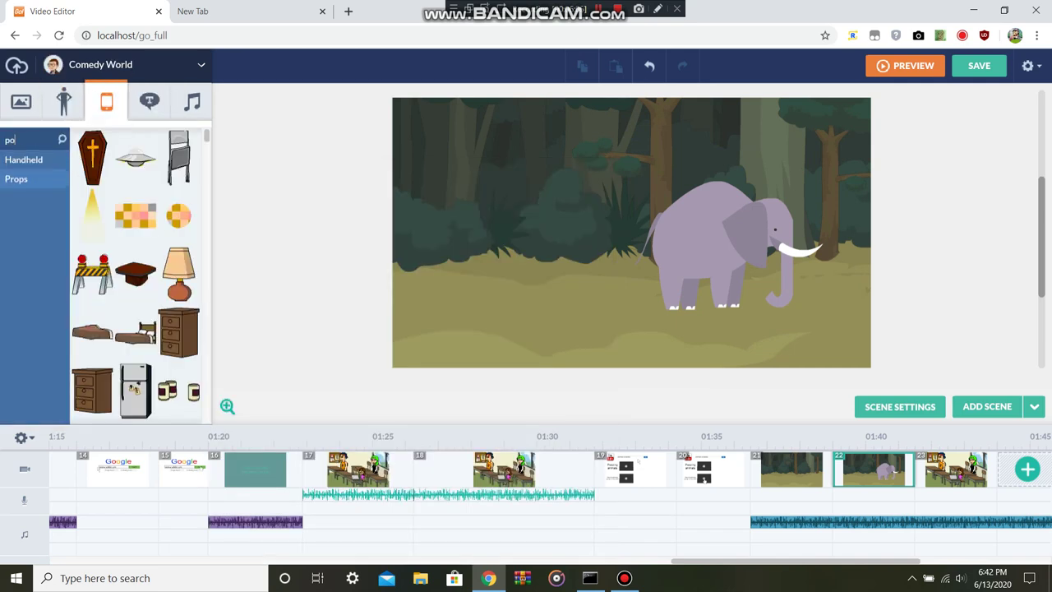
pyautogui.write('op')
pyautogui.press('Return')
pyautogui.moveTo(96, 157); pyautogui.dragTo(662, 255)
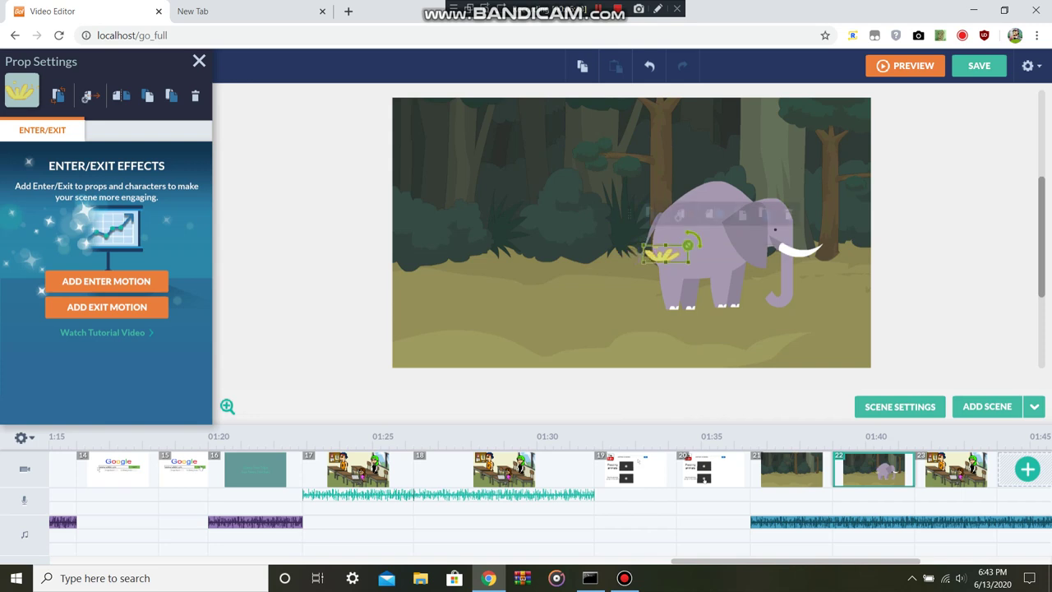
pyautogui.press('Escape')
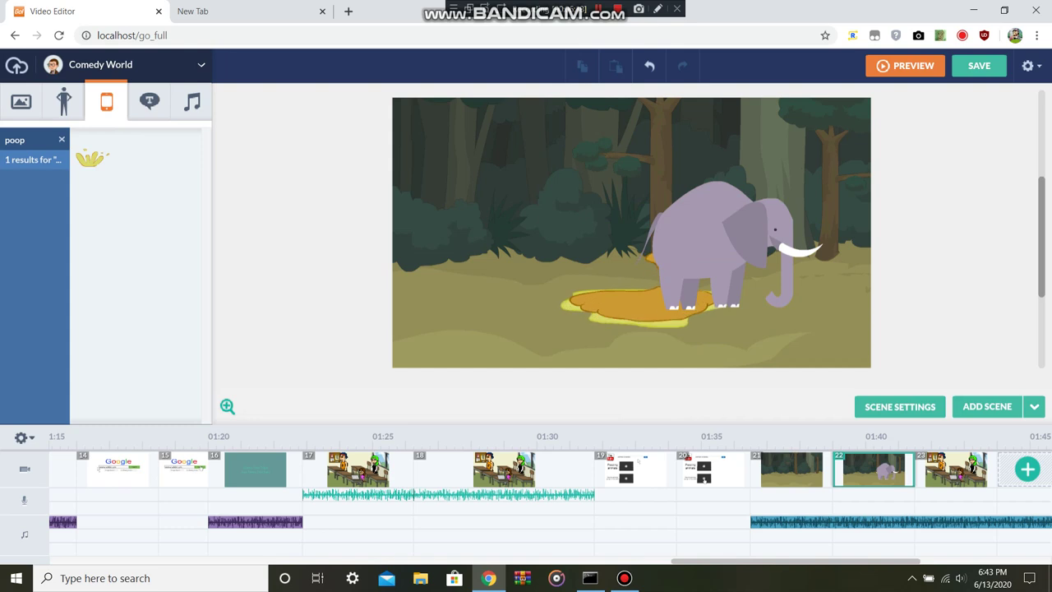
# Step: Add a scene after scene 22 and set its elephant's state to Walking
pyautogui.moveTo(846, 561); pyautogui.dragTo(982, 561)
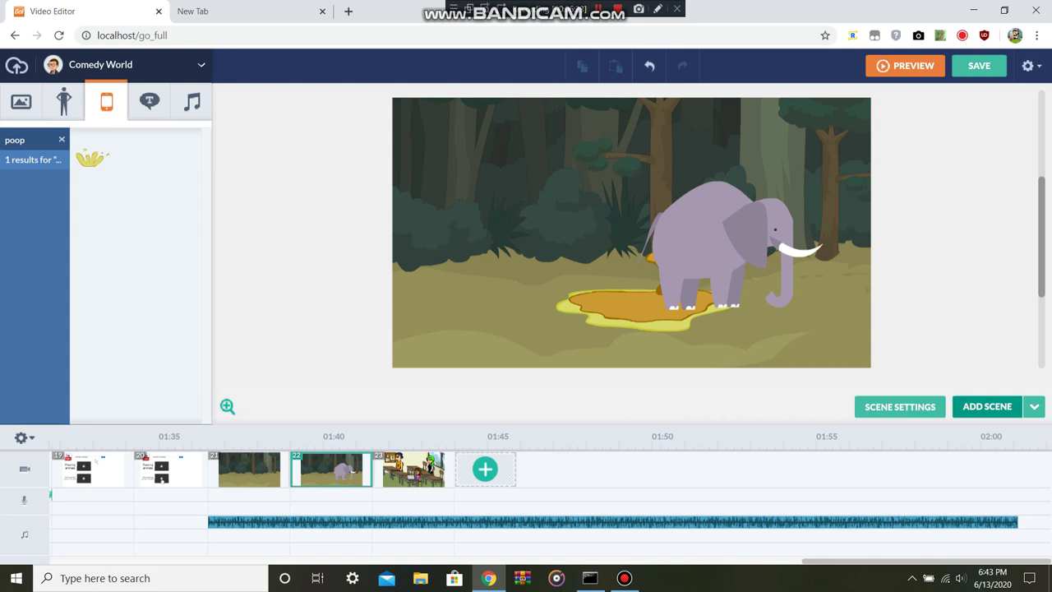
pyautogui.click(986, 407)
pyautogui.click(723, 247)
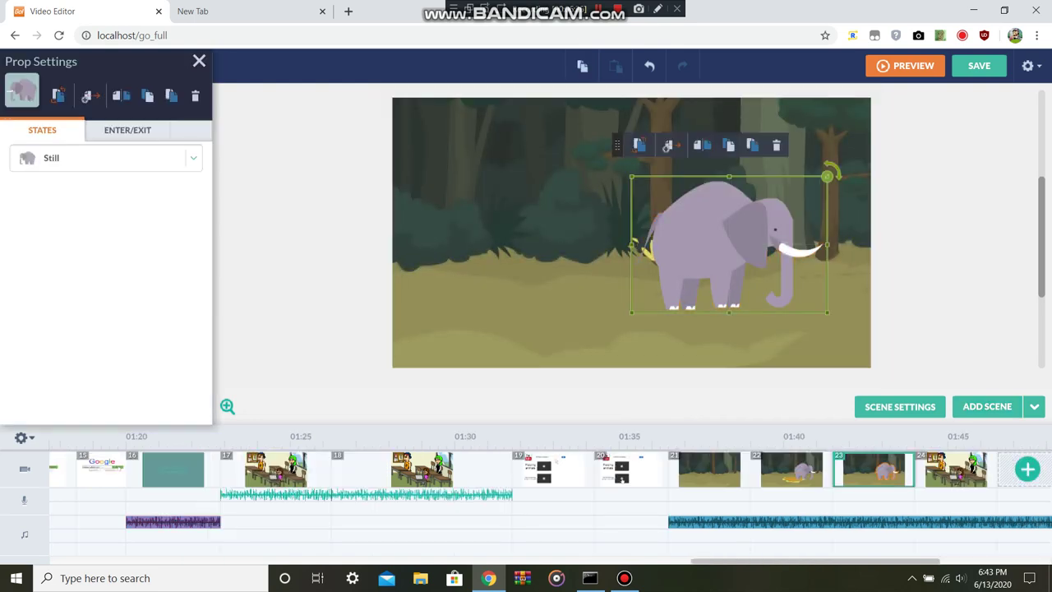
pyautogui.click(106, 157)
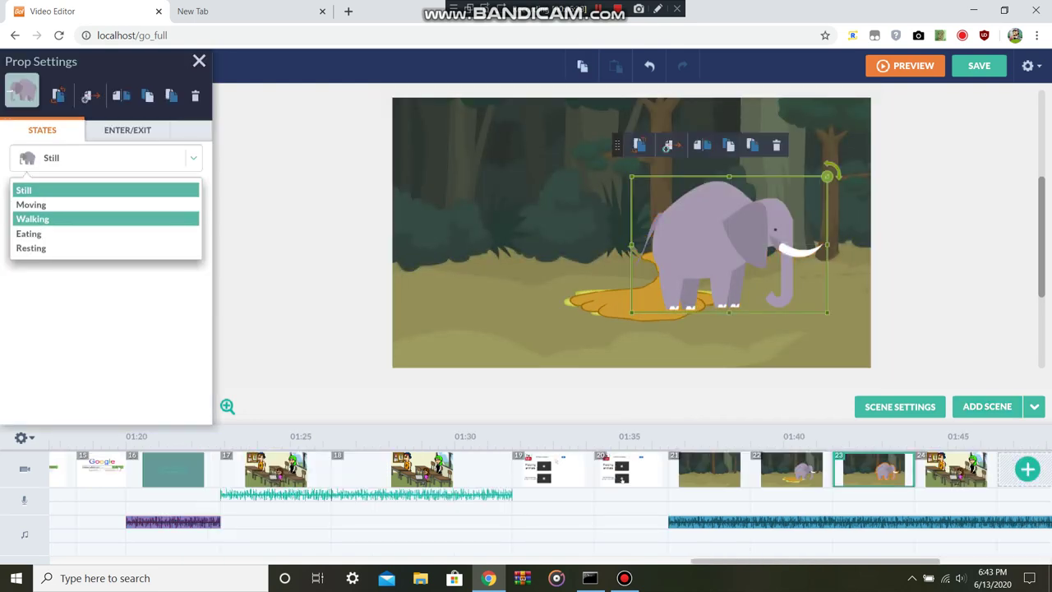
pyautogui.click(105, 218)
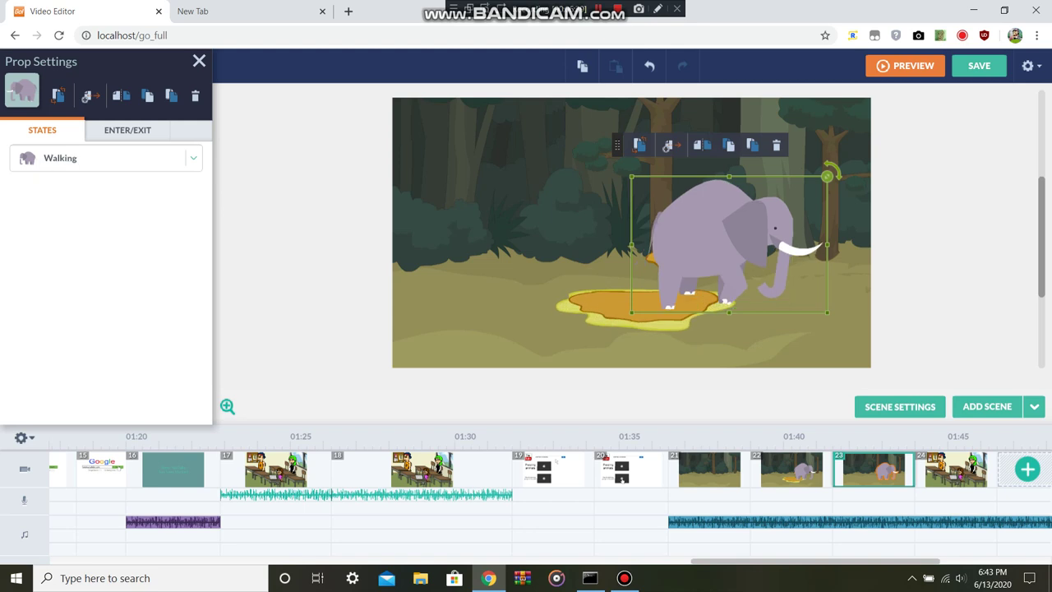
# Step: Give the elephant in scene 23 a motion path that ends off-stage beyond the scene's right edge
pyautogui.click(667, 146)
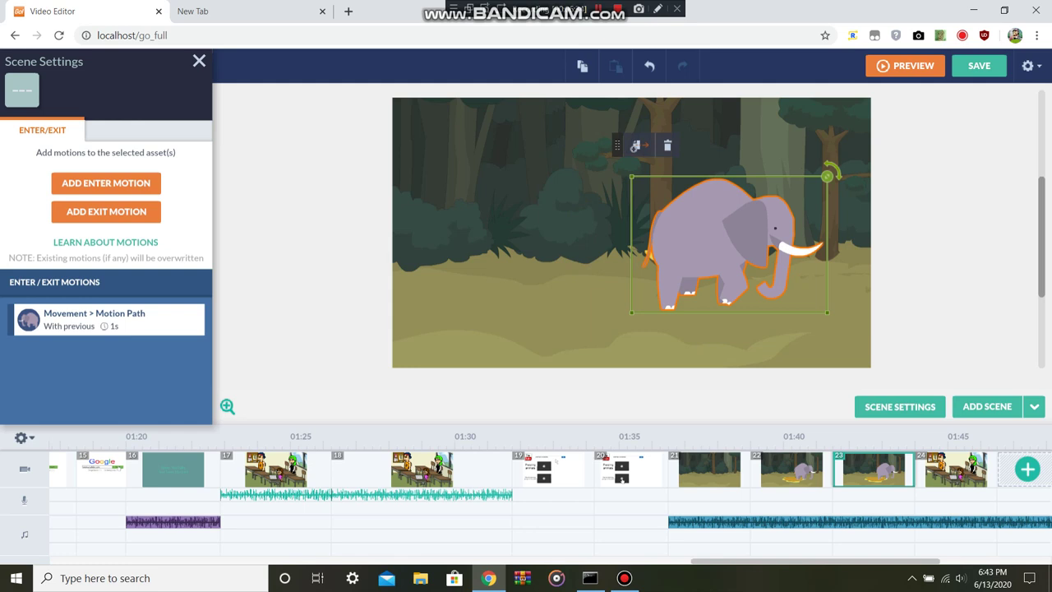
pyautogui.click(633, 147)
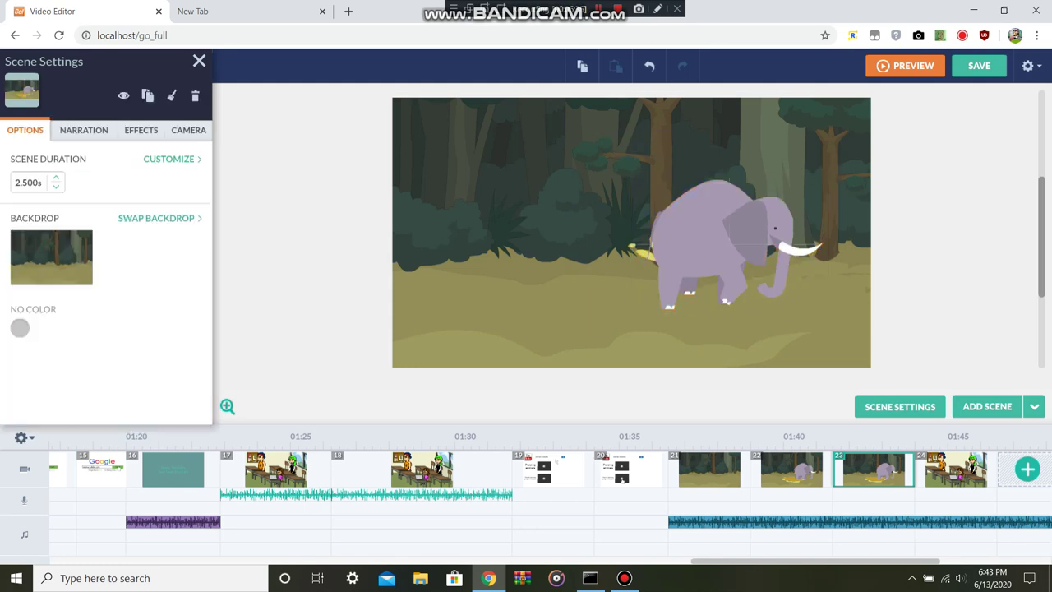
pyautogui.click(703, 226)
pyautogui.moveTo(645, 244); pyautogui.dragTo(978, 258)
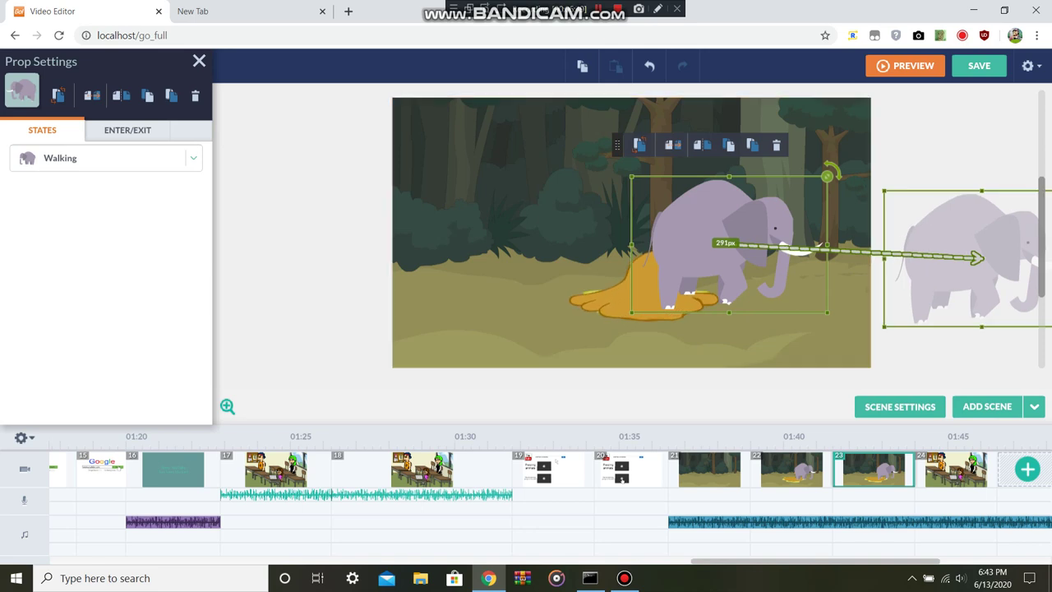
pyautogui.click(945, 358)
# Step: Add a scene after scene 23 and delete the off-stage elephant from it
pyautogui.moveTo(863, 561); pyautogui.dragTo(974, 561)
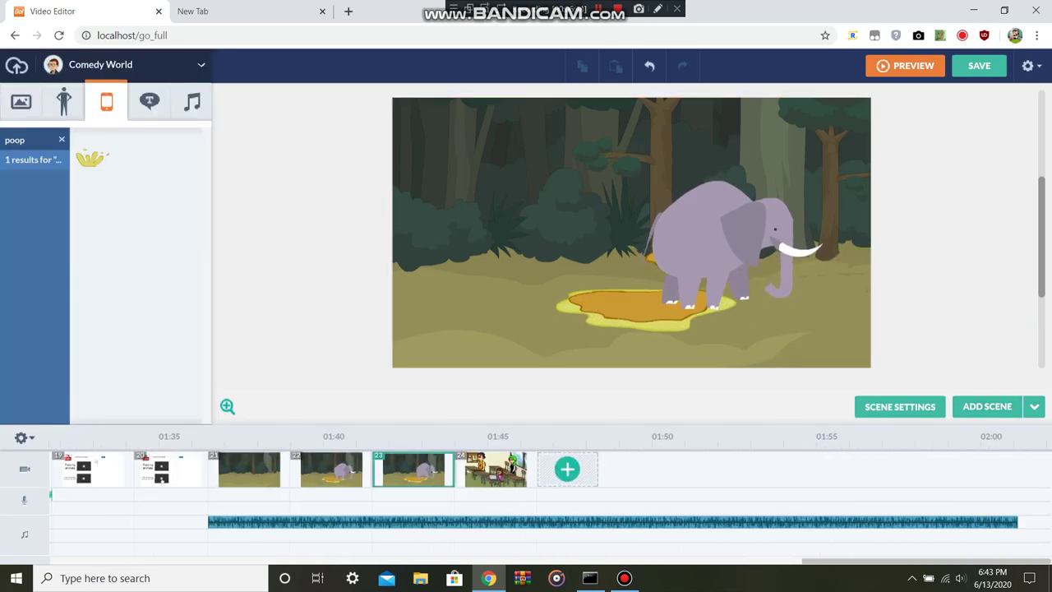
pyautogui.click(987, 407)
pyautogui.click(970, 259)
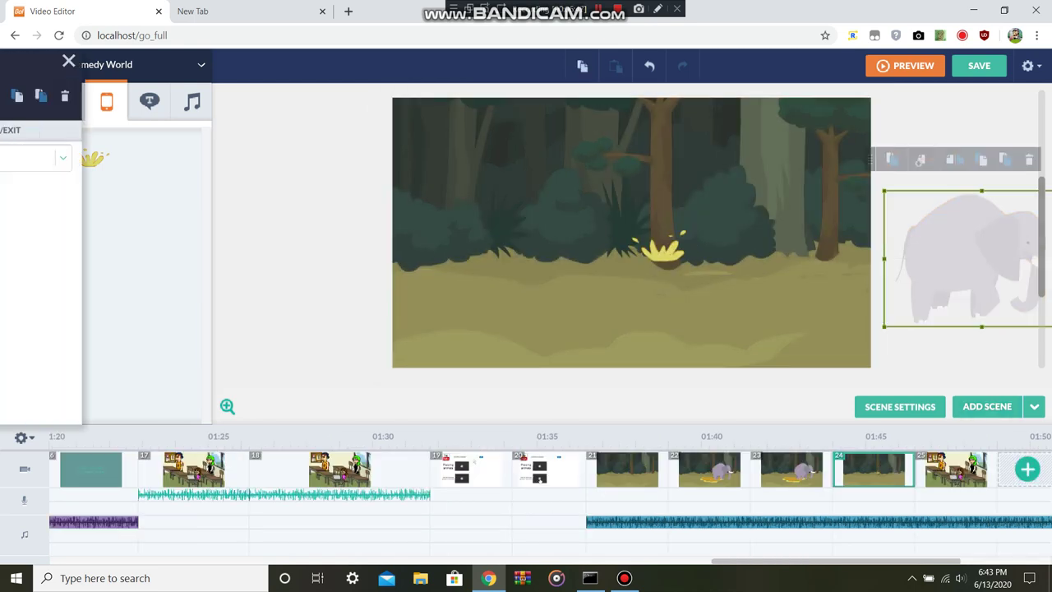
# Step: Open scene 24's settings, try removing its forest backdrop, and undo the last change
pyautogui.click(899, 407)
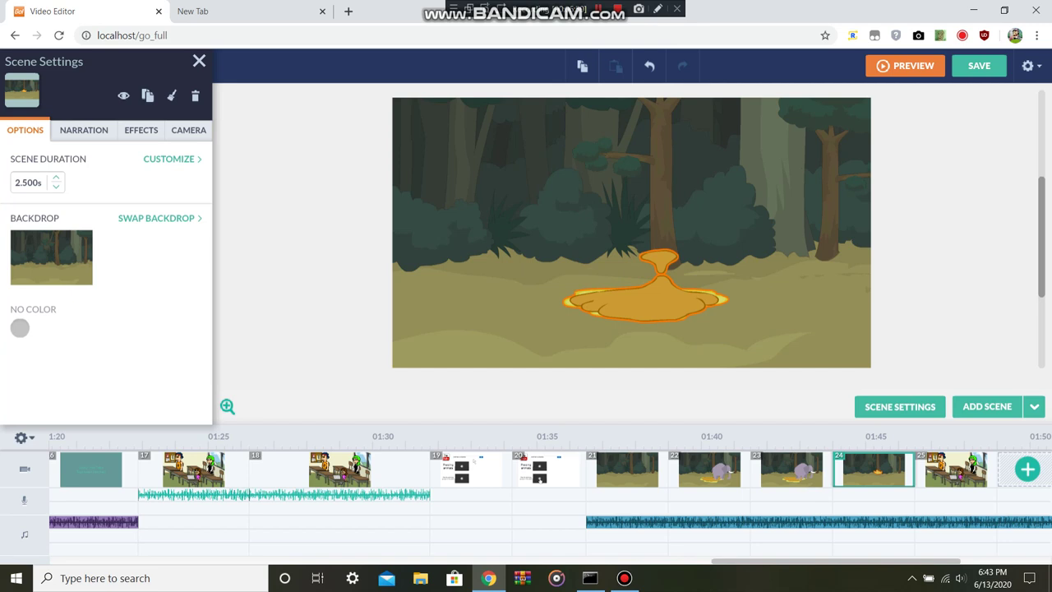
pyautogui.press('Delete')
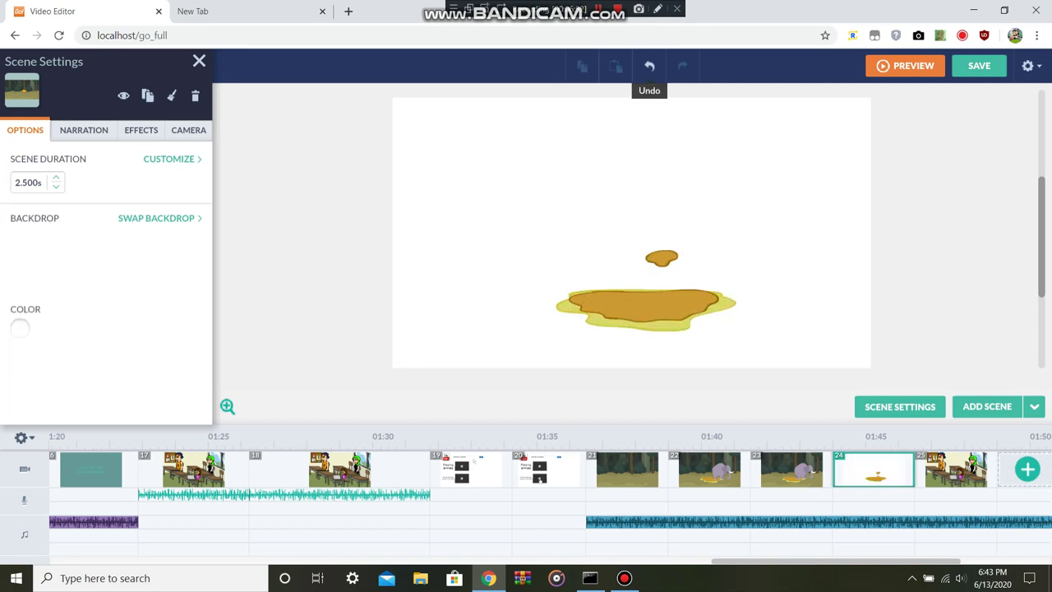
pyautogui.click(649, 65)
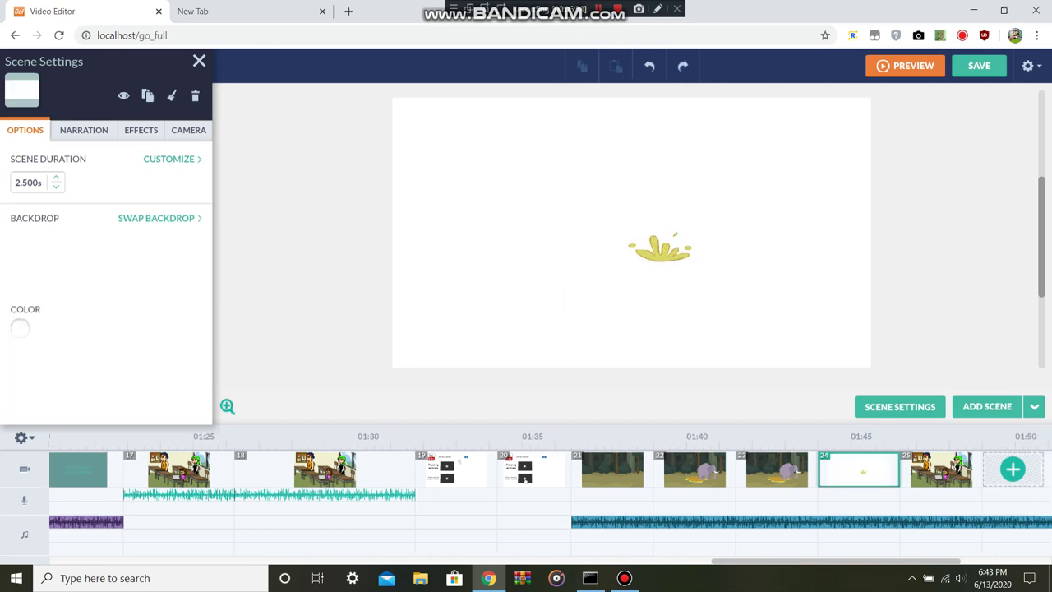
# Step: Try to delete the splash from the blank scene 24 and undo the recent changes back to before that scene was added
pyautogui.click(664, 254)
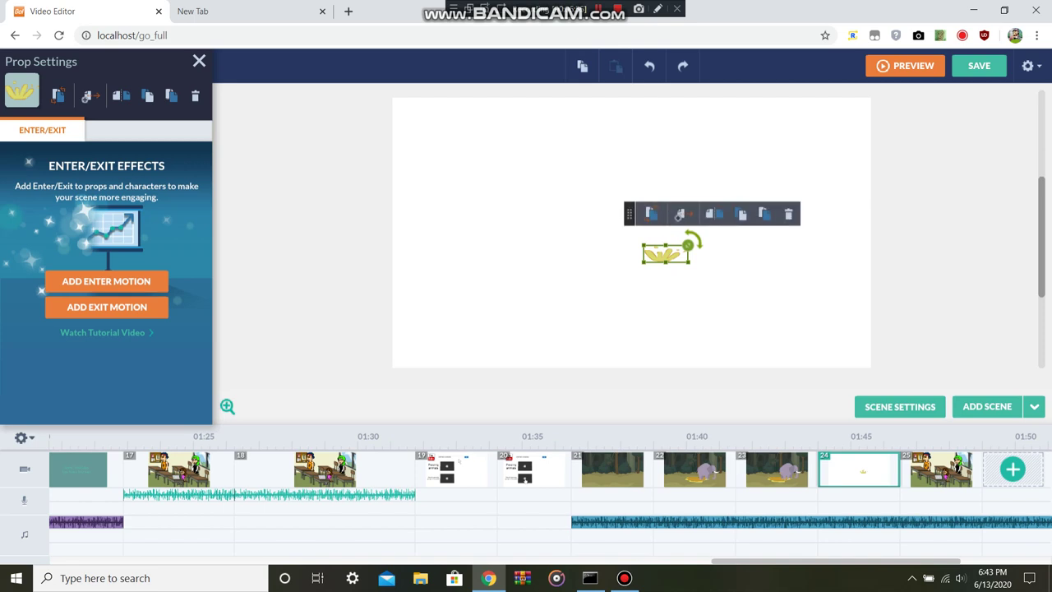
pyautogui.press('Delete')
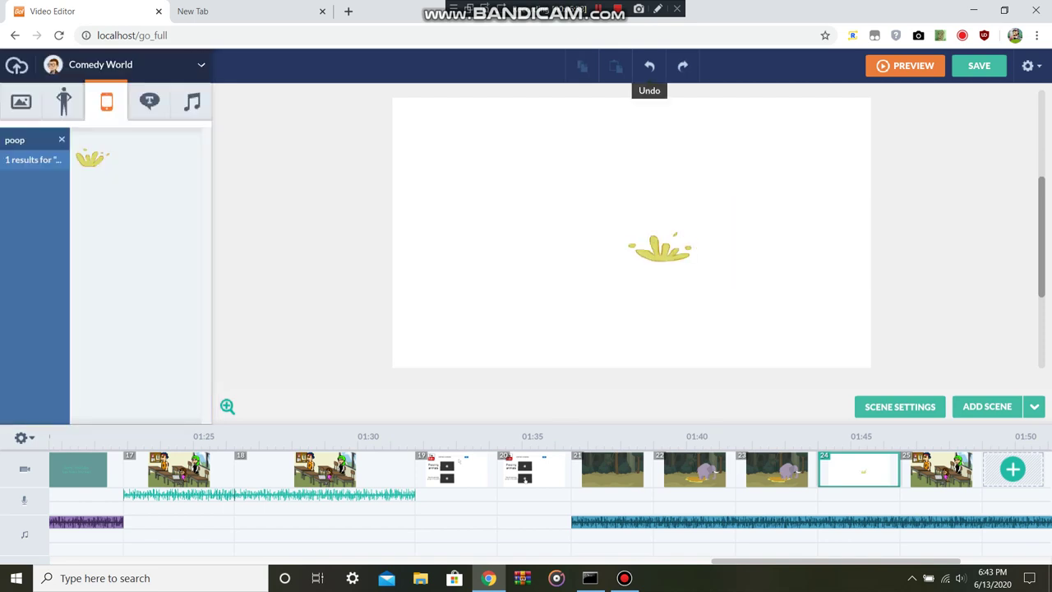
pyautogui.click(649, 65)
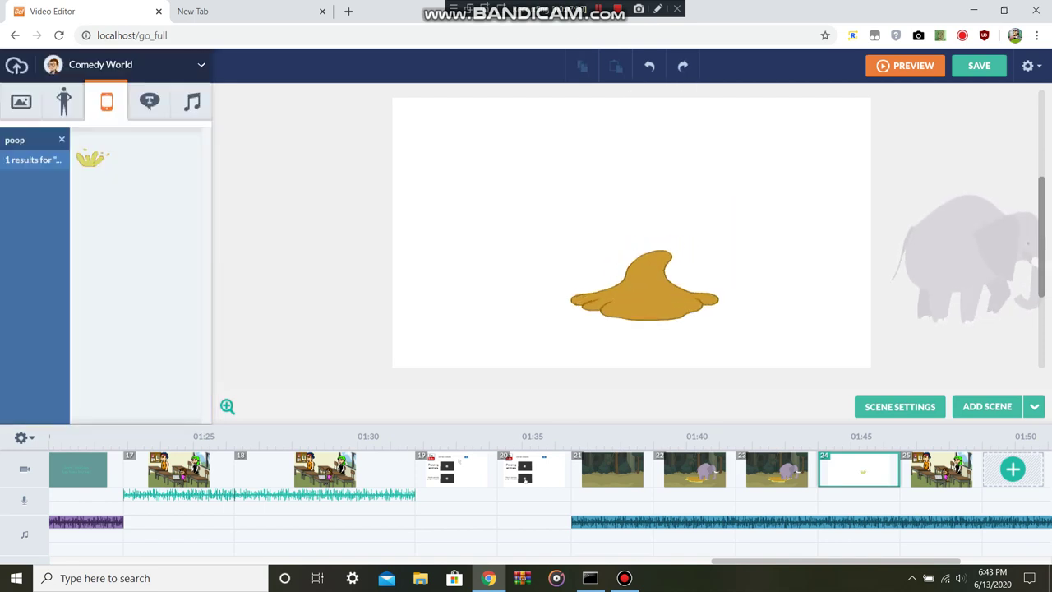
pyautogui.click(649, 65)
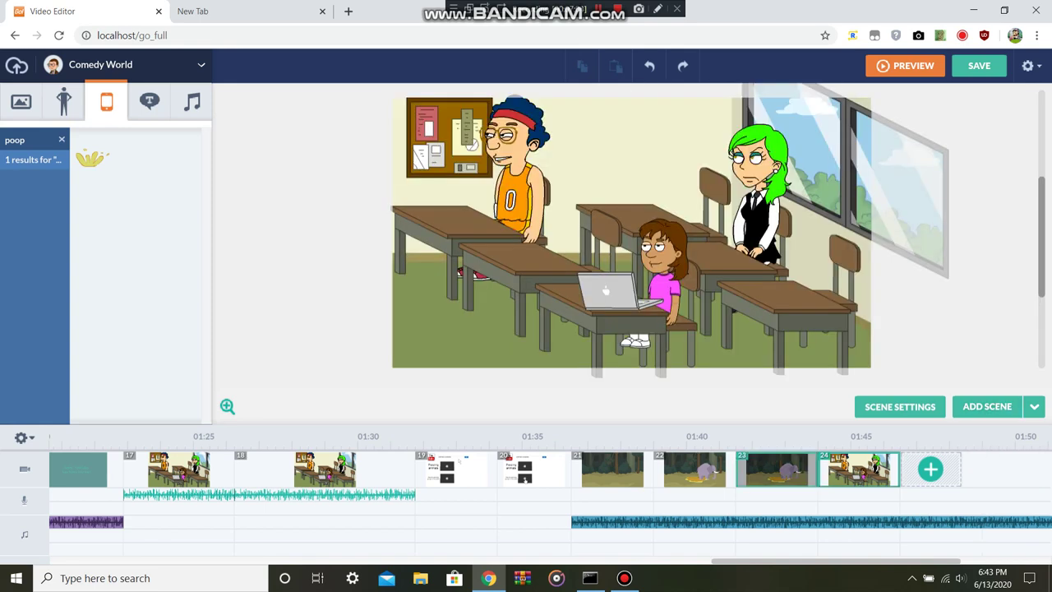
# Step: Add a scene after scene 23 and delete the splash and the off-stage elephant from it
pyautogui.rightClick(779, 469)
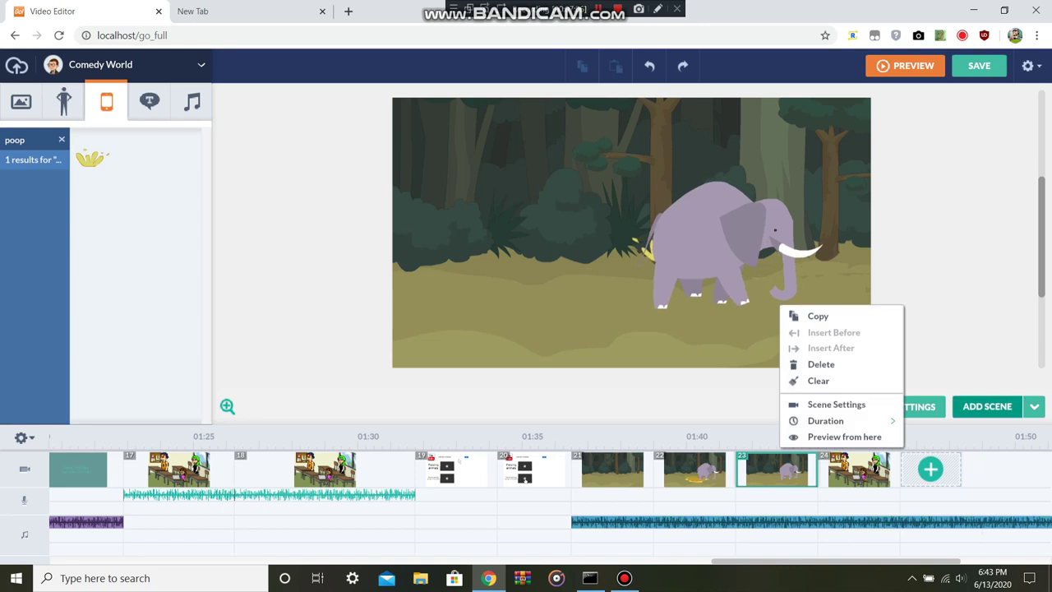
pyautogui.click(987, 407)
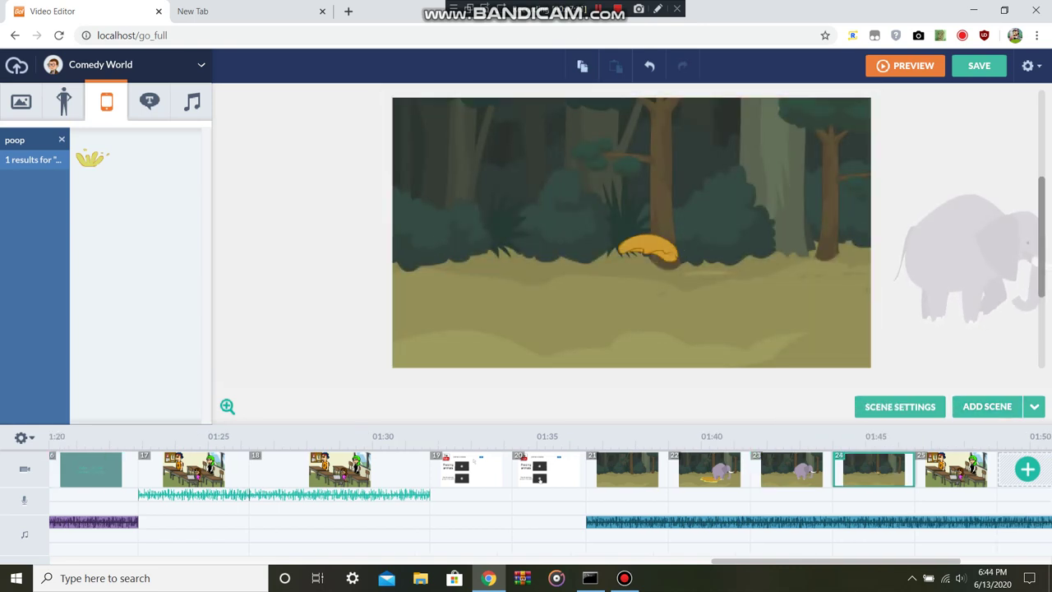
pyautogui.click(663, 252)
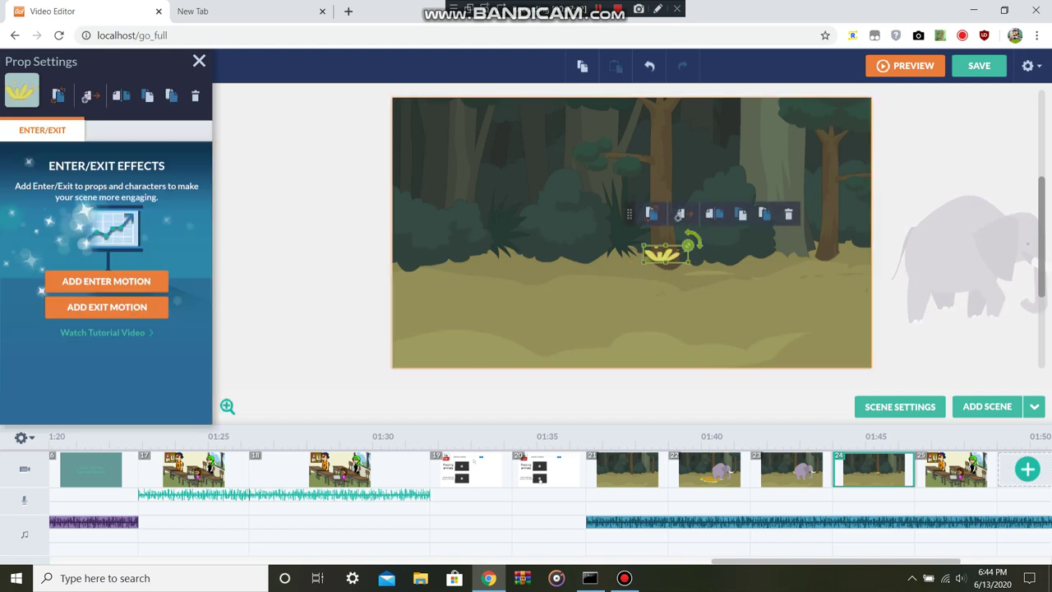
pyautogui.press('Delete')
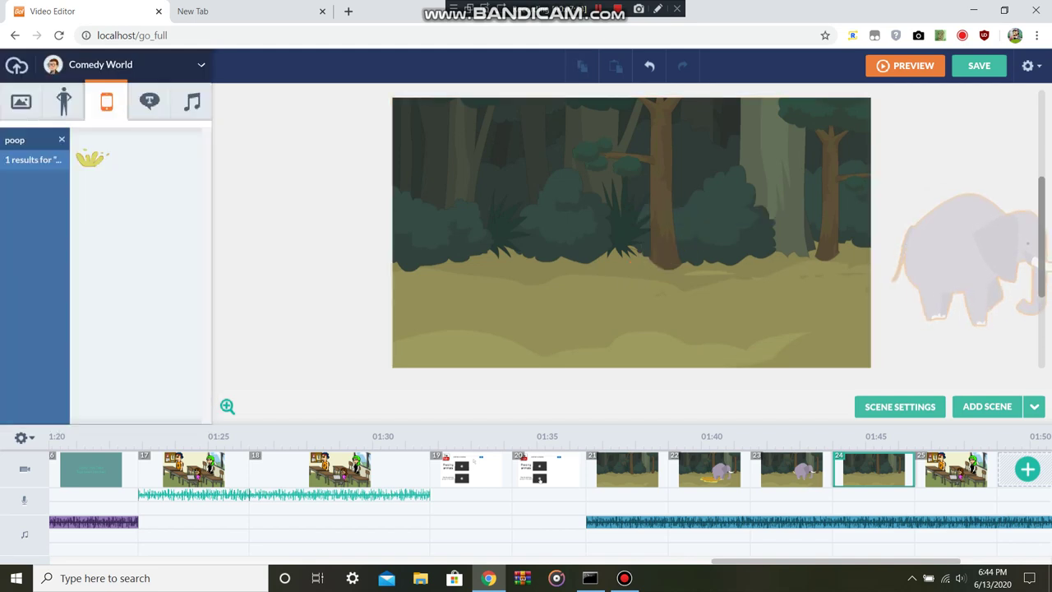
pyautogui.click(970, 259)
pyautogui.press('Delete')
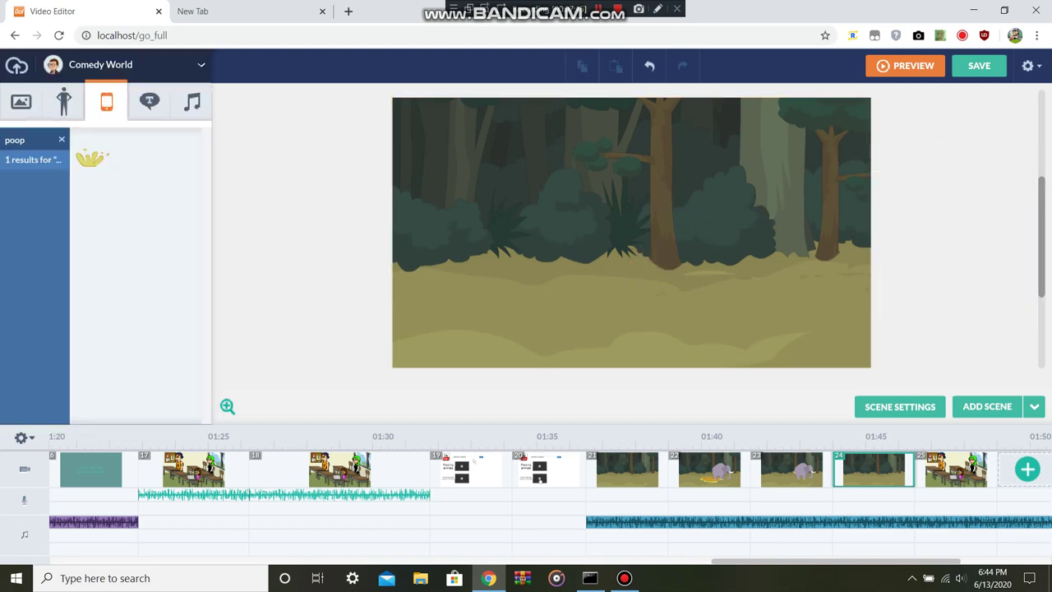
# Step: Search the Business Friendly theme's backgrounds for "wild"
pyautogui.click(21, 101)
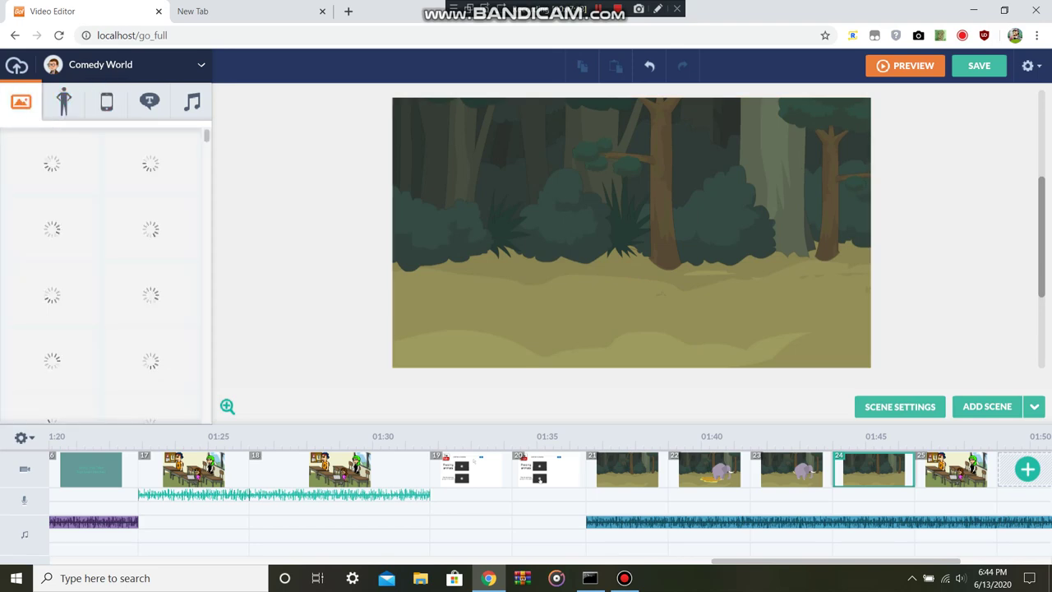
pyautogui.moveTo(20, 101)
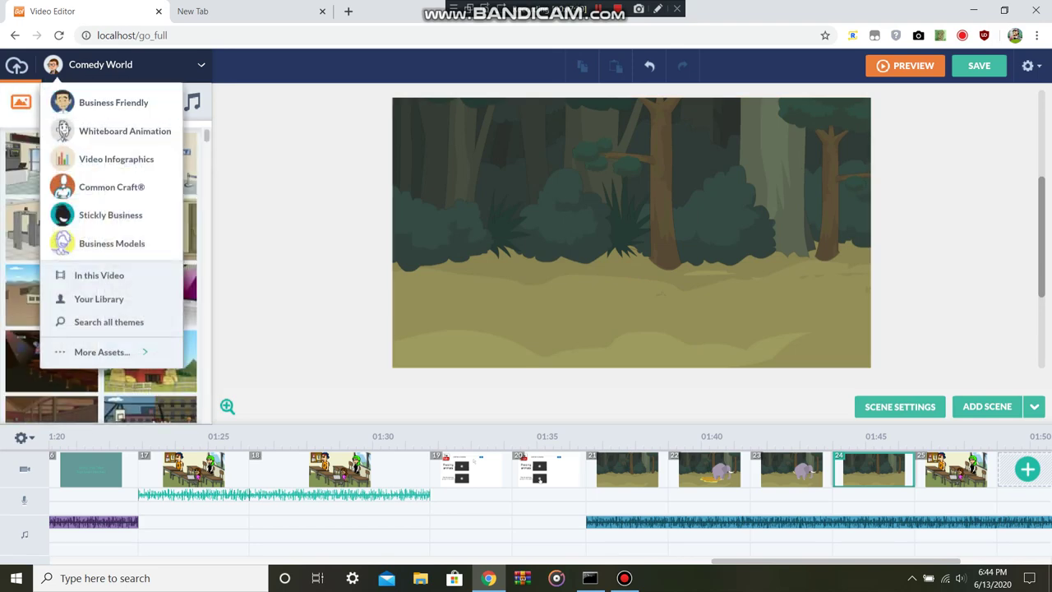
pyautogui.click(113, 101)
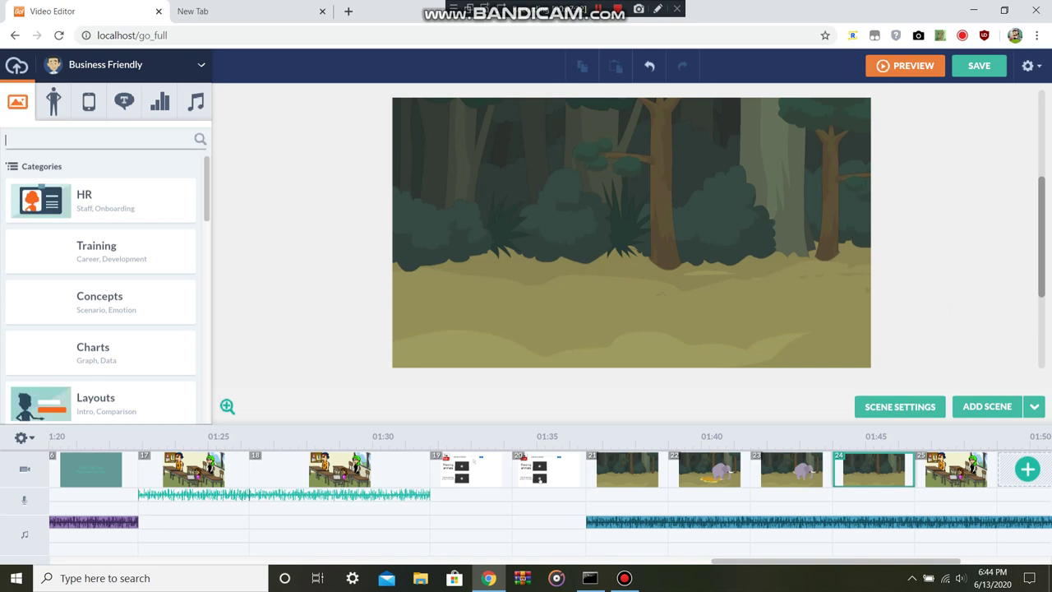
pyautogui.write('wild')
pyautogui.press('Return')
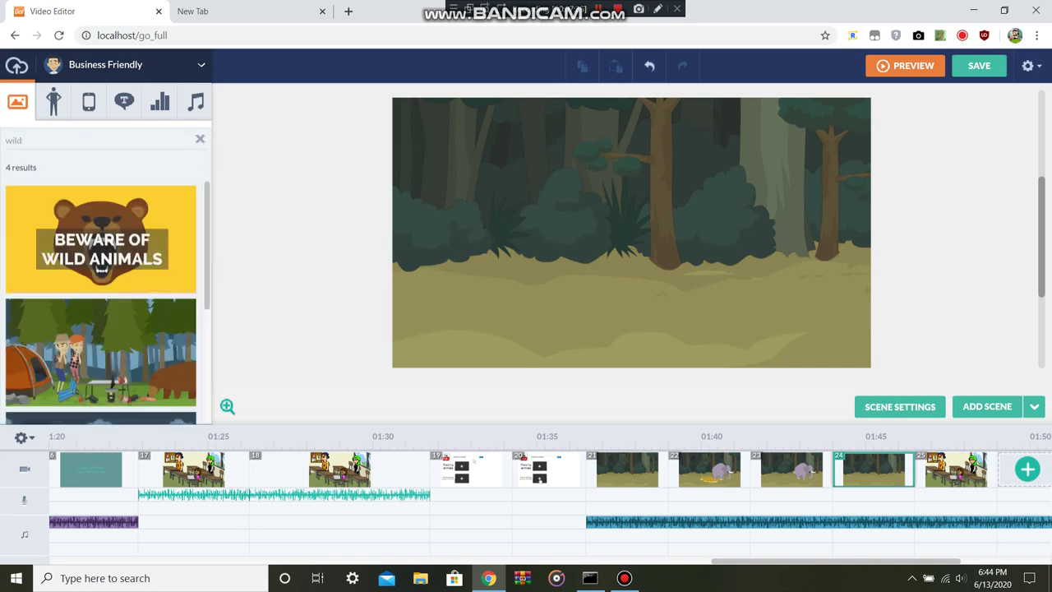
pyautogui.scroll(-5, 164, 271)
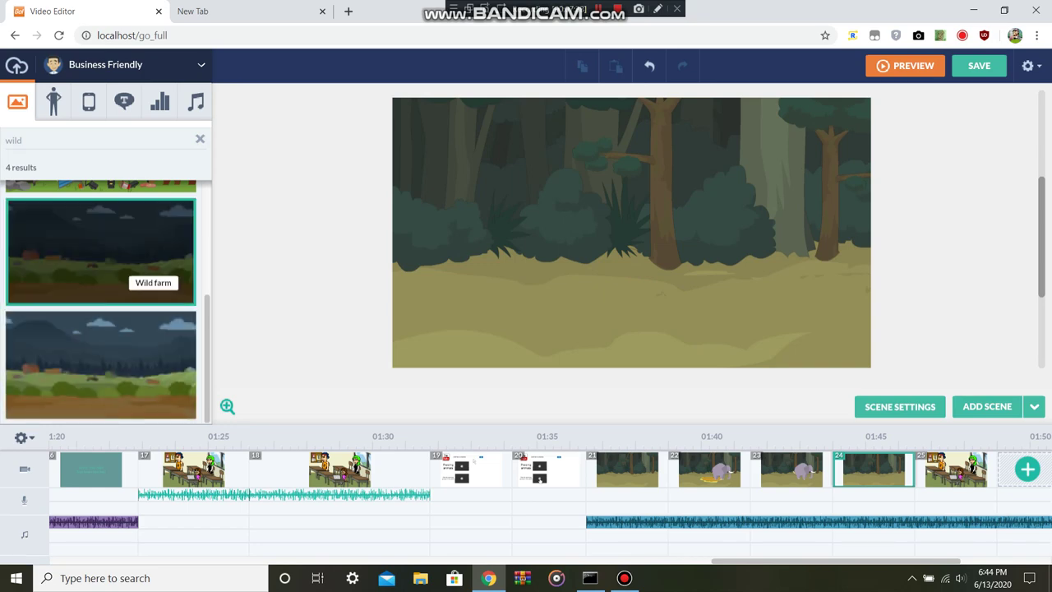
# Step: Replace scene 24's backdrop with the Jungle Warfare theme's static palm-tree jungle background
pyautogui.click(82, 64)
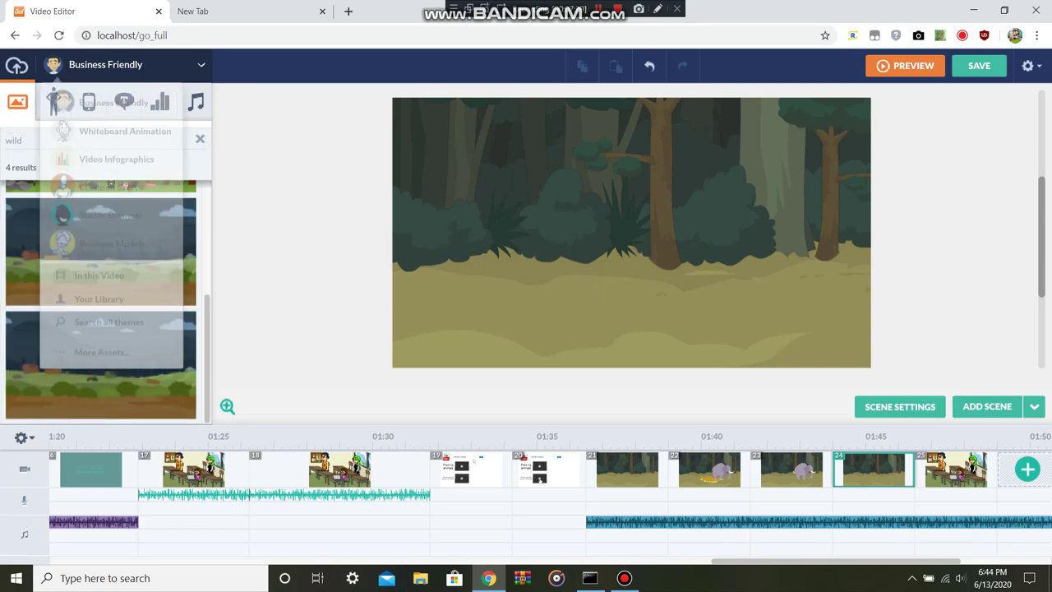
pyautogui.moveTo(107, 352)
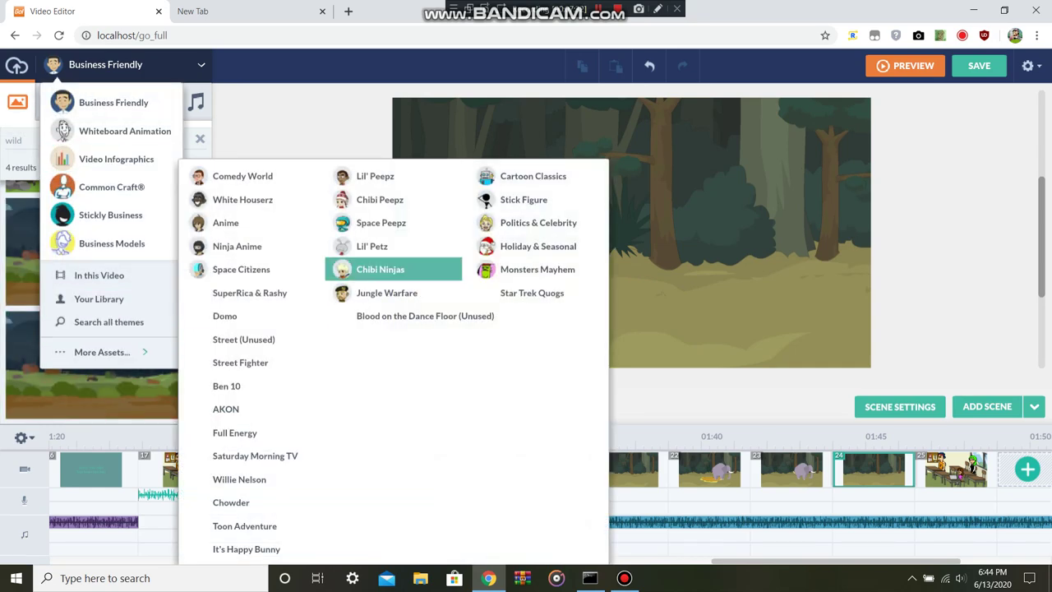
pyautogui.click(386, 292)
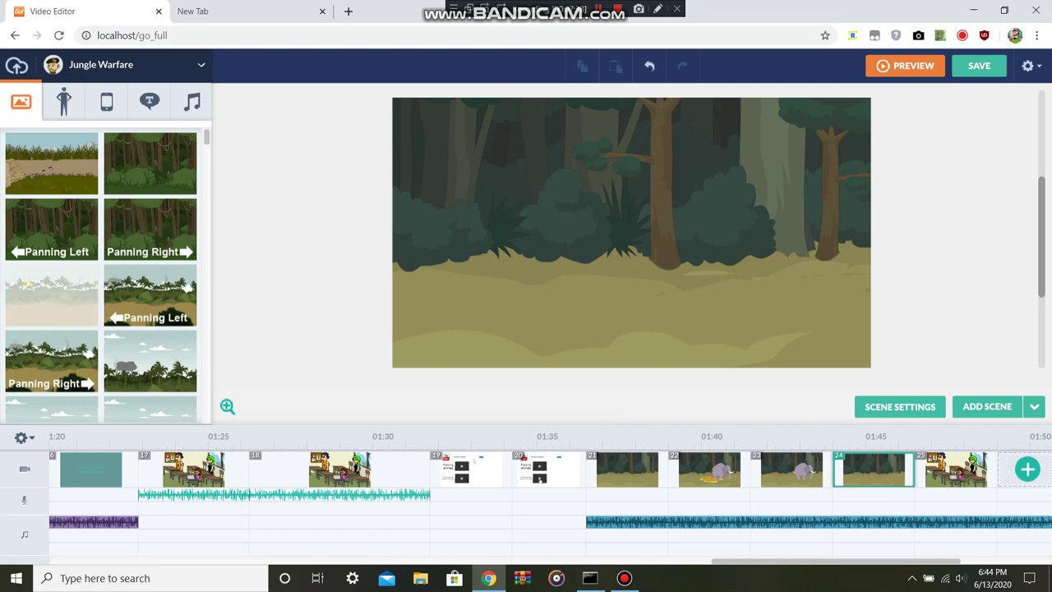
pyautogui.click(51, 295)
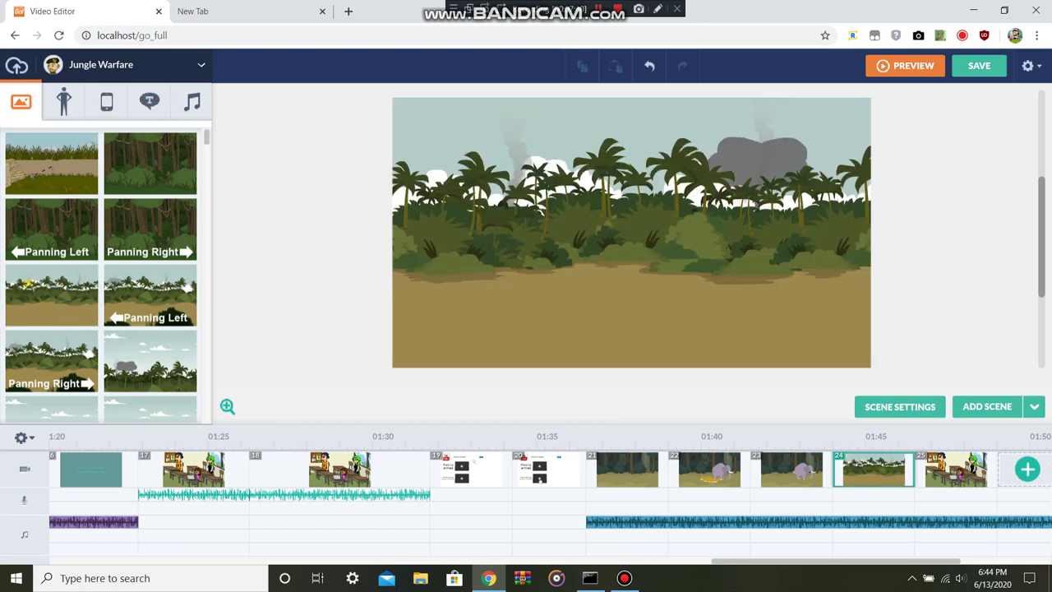
# Step: Add the gorilla from the Cartoon Classics theme's stock characters to scene 24
pyautogui.click(127, 65)
pyautogui.moveTo(102, 352)
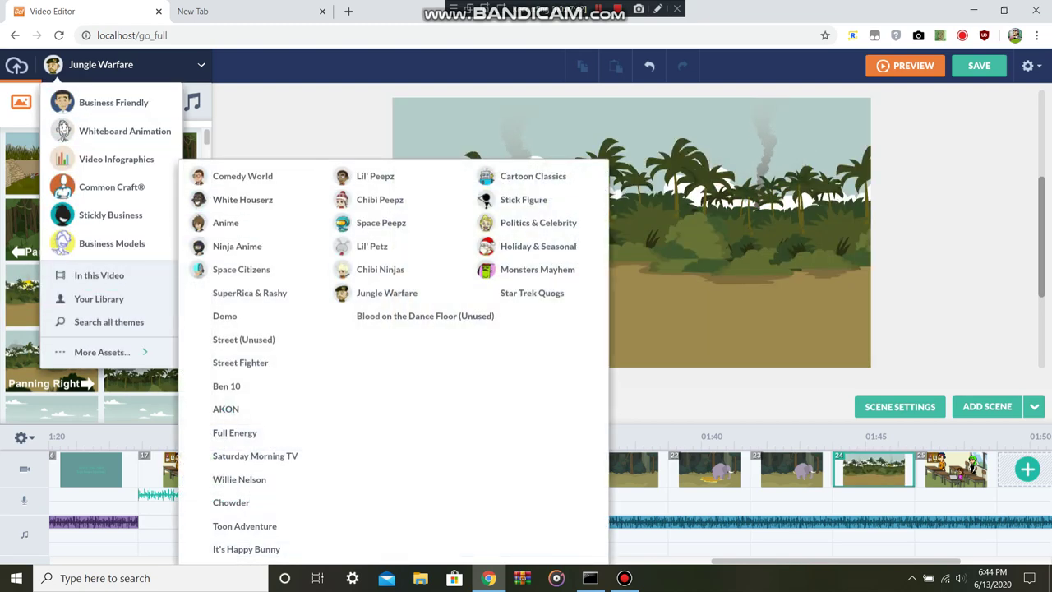
pyautogui.click(89, 101)
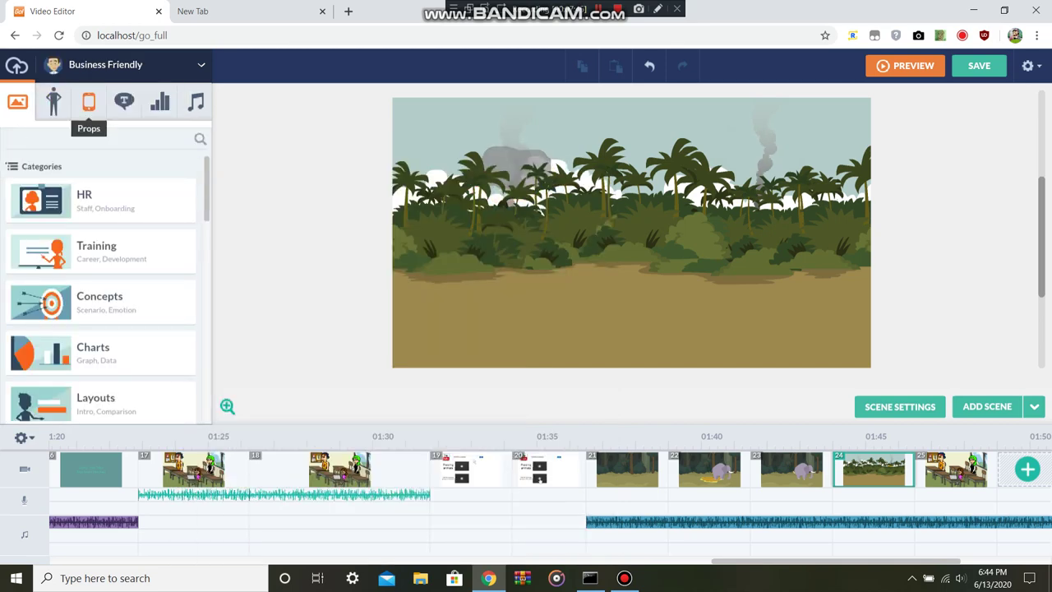
pyautogui.click(127, 65)
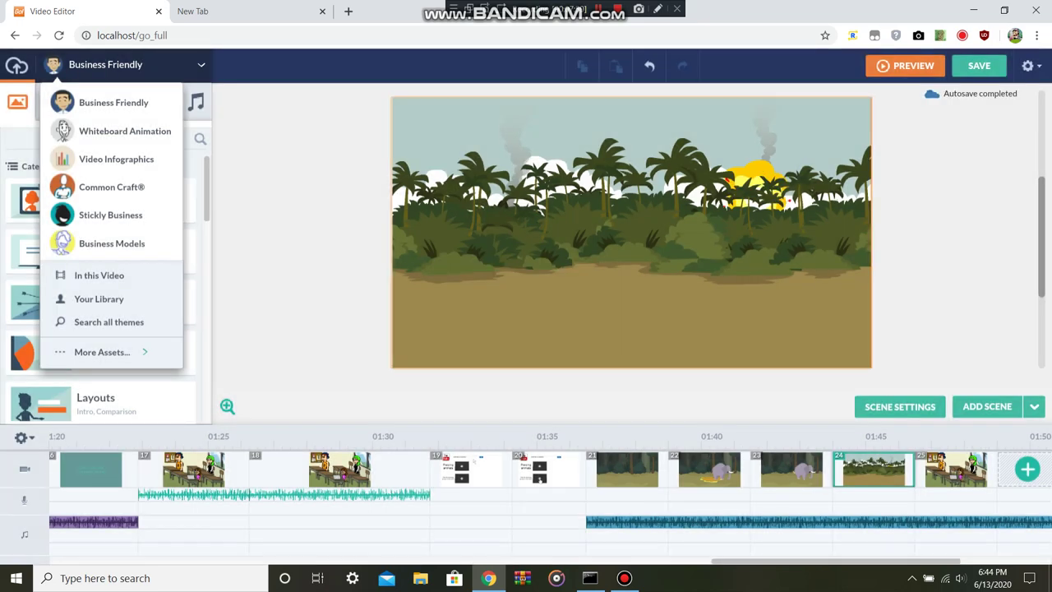
pyautogui.moveTo(102, 352)
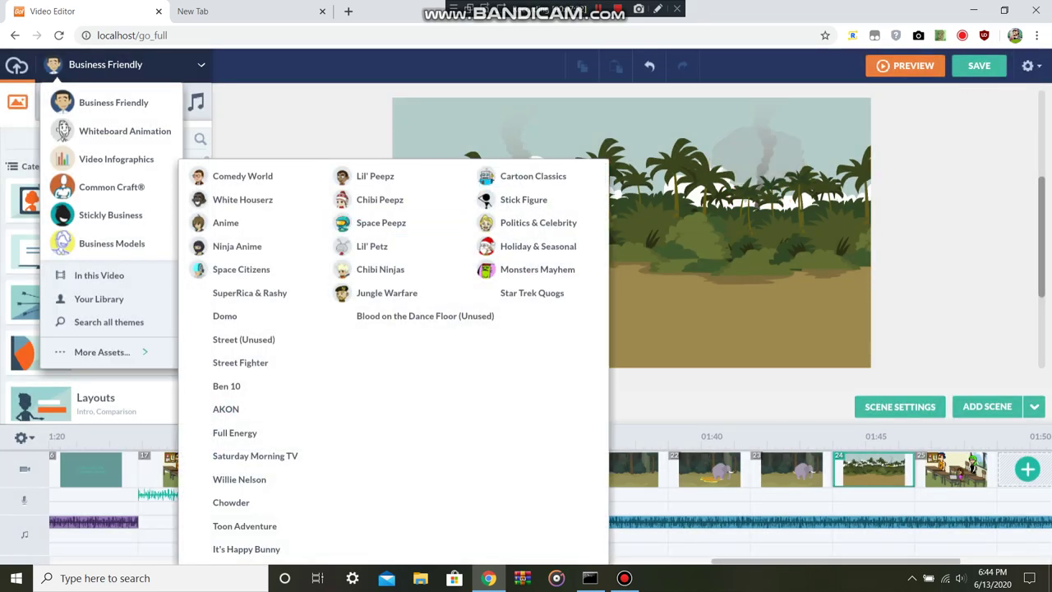
pyautogui.click(533, 176)
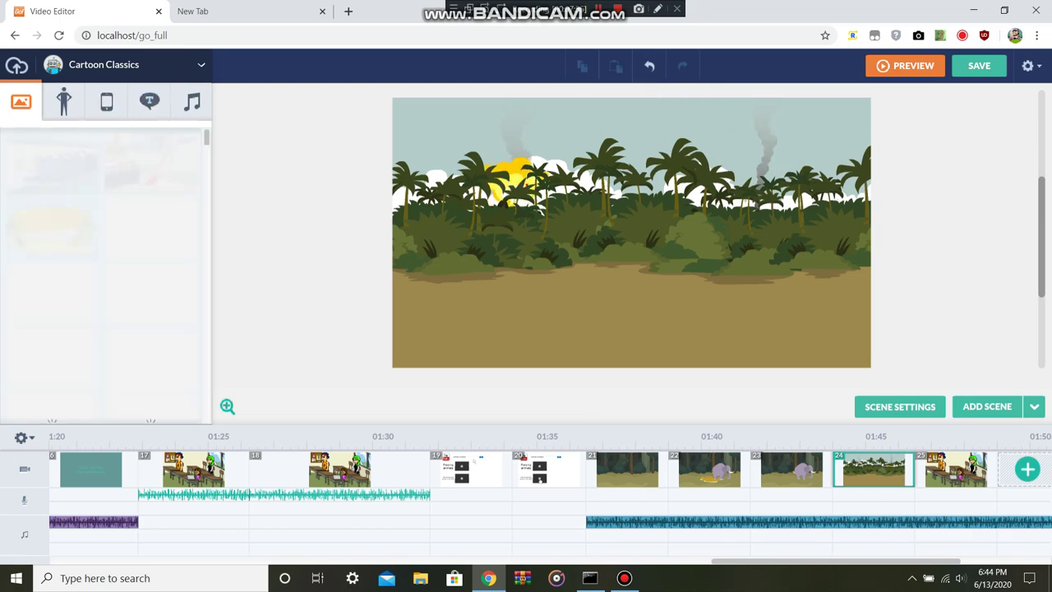
pyautogui.click(63, 101)
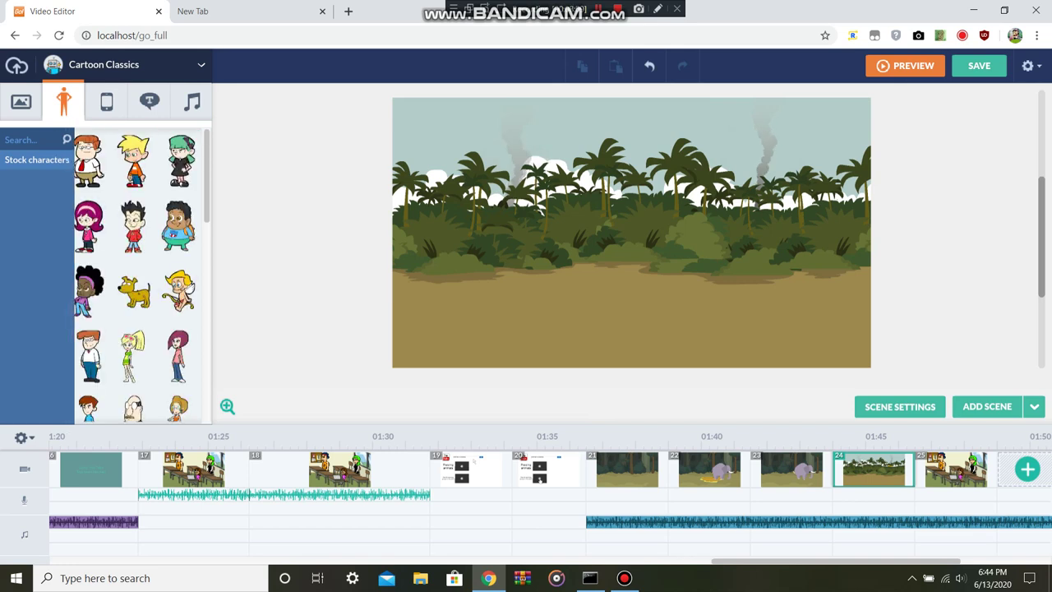
pyautogui.scroll(-1, 138, 276)
pyautogui.scroll(-5, 134, 275)
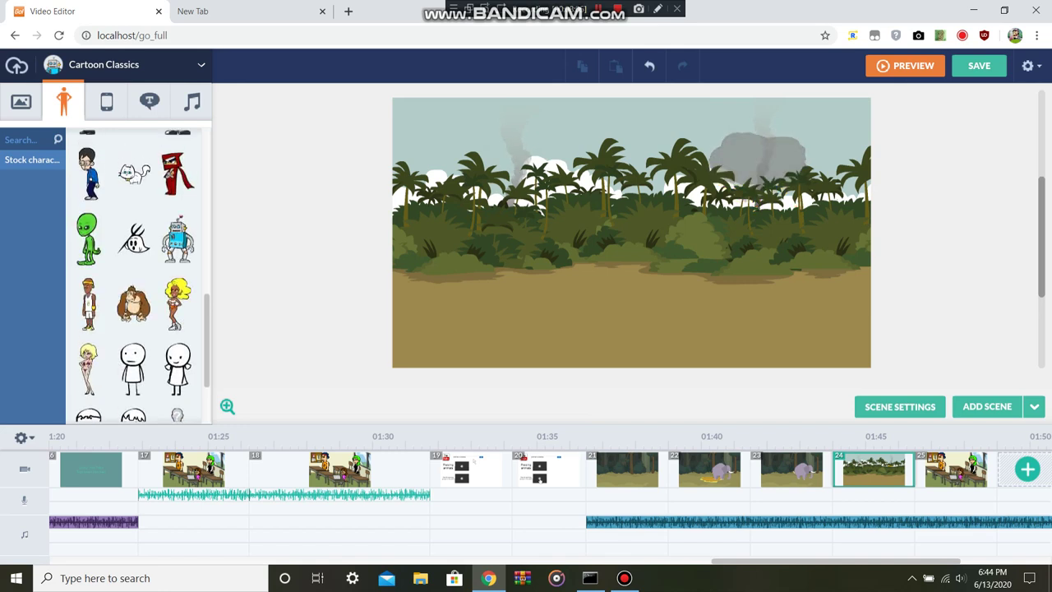
pyautogui.click(133, 304)
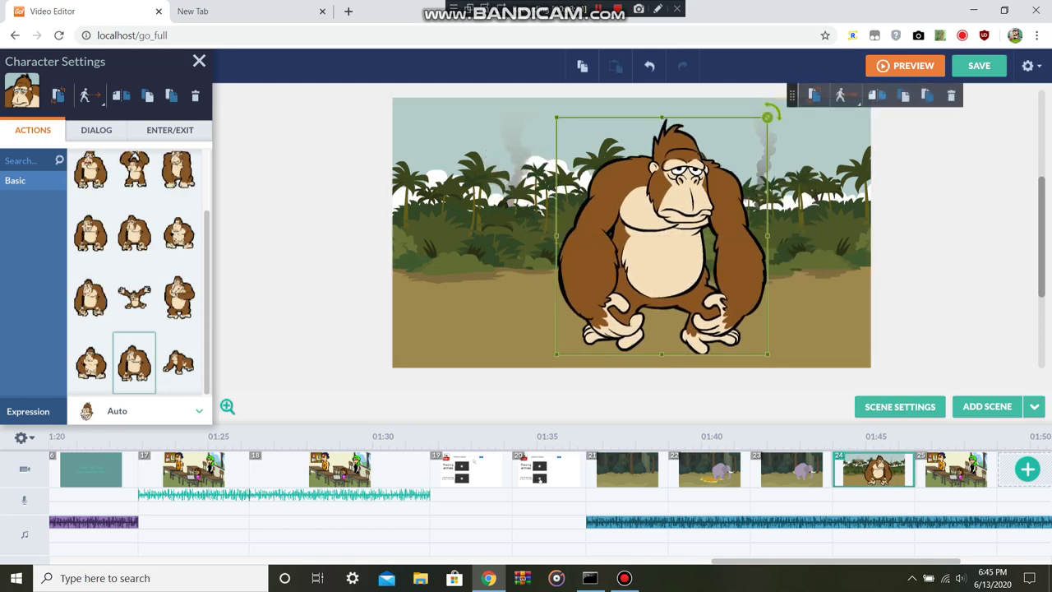
# Step: Flip the gorilla horizontally and move it to the left half of scene 24's stage
pyautogui.click(876, 97)
pyautogui.moveTo(668, 236); pyautogui.dragTo(547, 225)
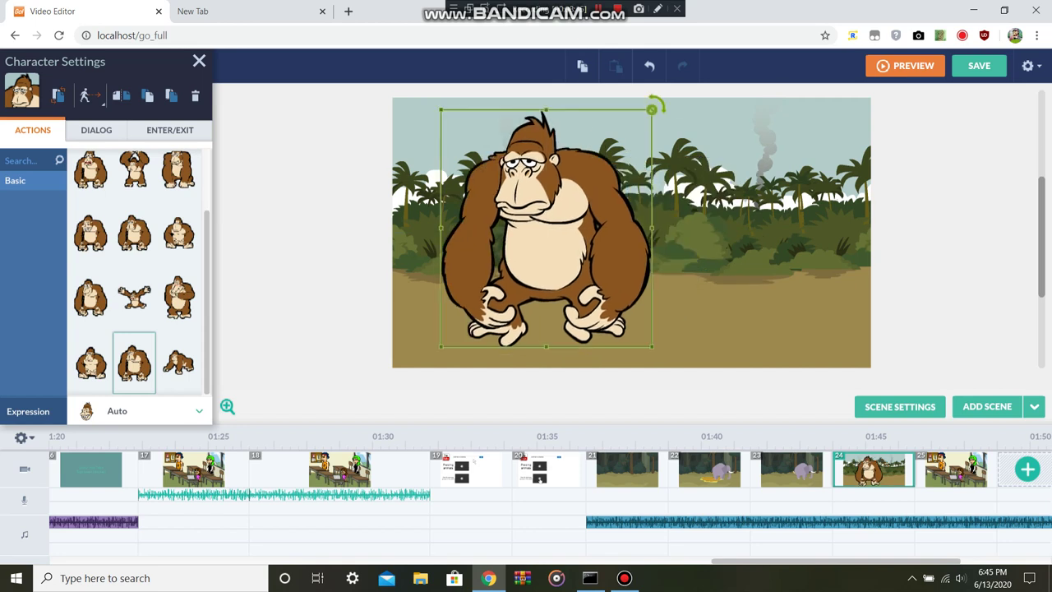
pyautogui.click(740, 328)
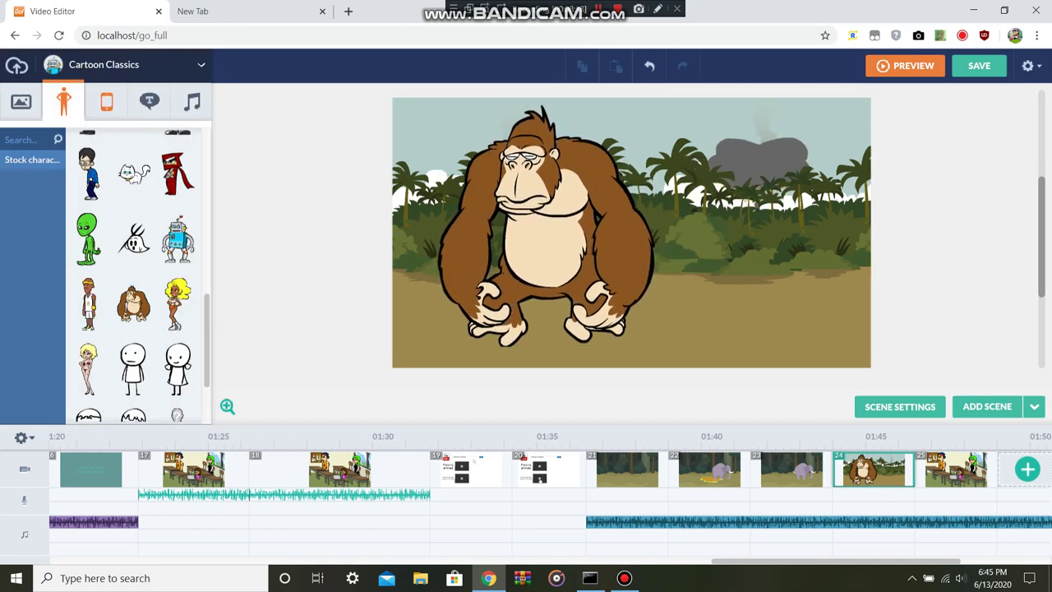
# Step: Search the Cartoon Classics props for "poop" and place the yellow splash at the gorilla's rear in scene 24
pyautogui.click(107, 101)
pyautogui.click(29, 140)
pyautogui.write('p')
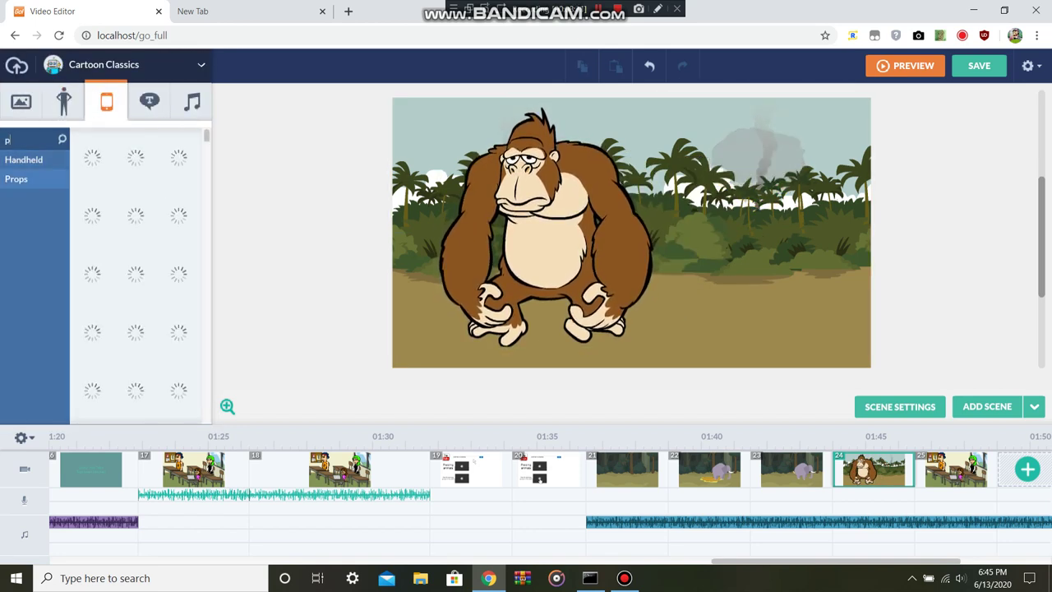
pyautogui.write('oop')
pyautogui.press('Return')
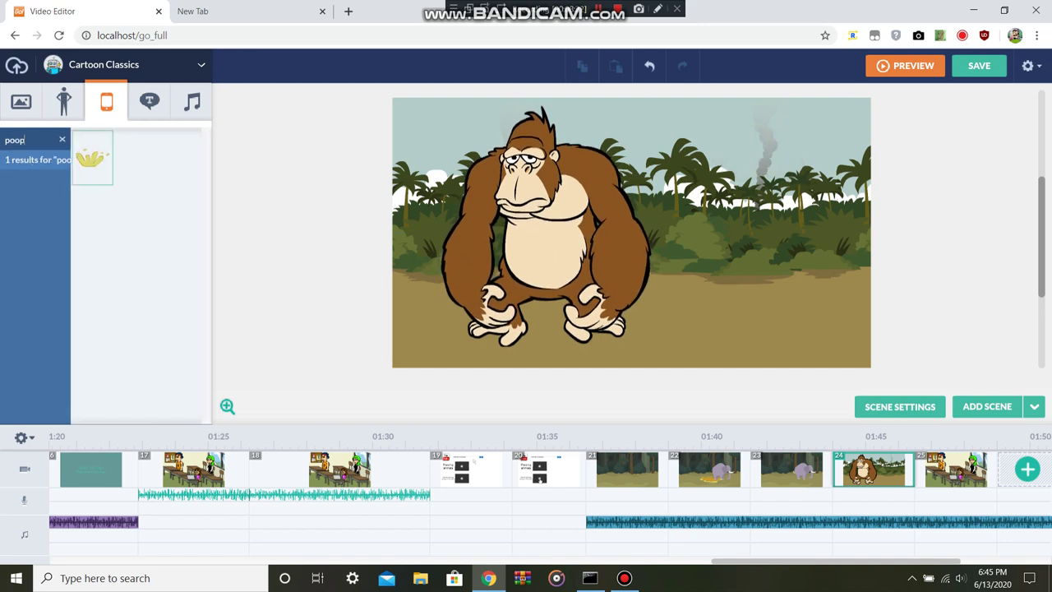
pyautogui.moveTo(636, 247); pyautogui.dragTo(639, 252)
pyautogui.click(638, 253)
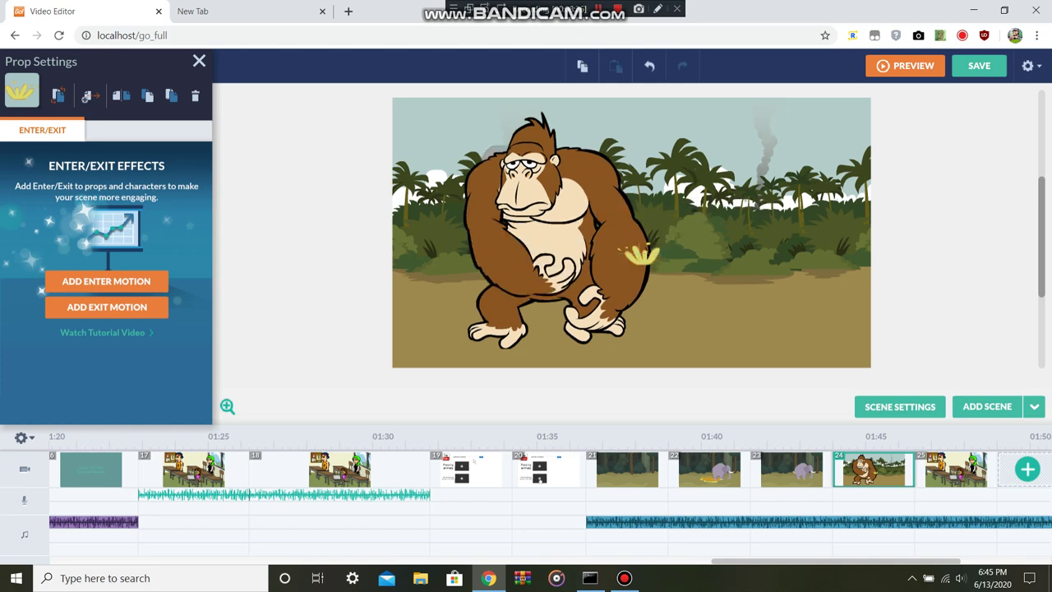
# Step: Send the splash prop behind the gorilla in scene 24
pyautogui.click(757, 205)
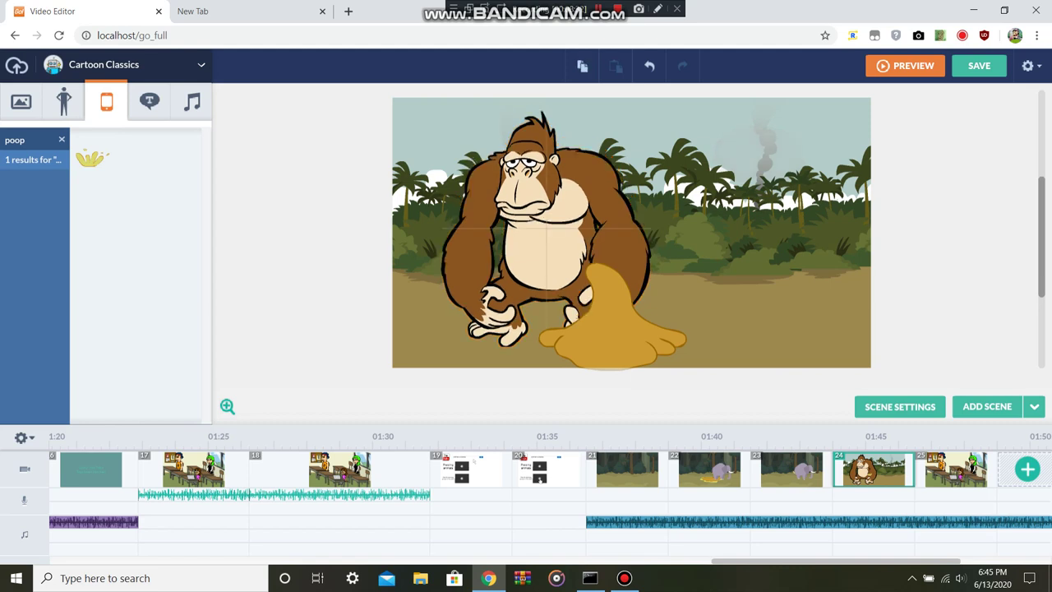
pyautogui.click(607, 301)
pyautogui.press('Escape')
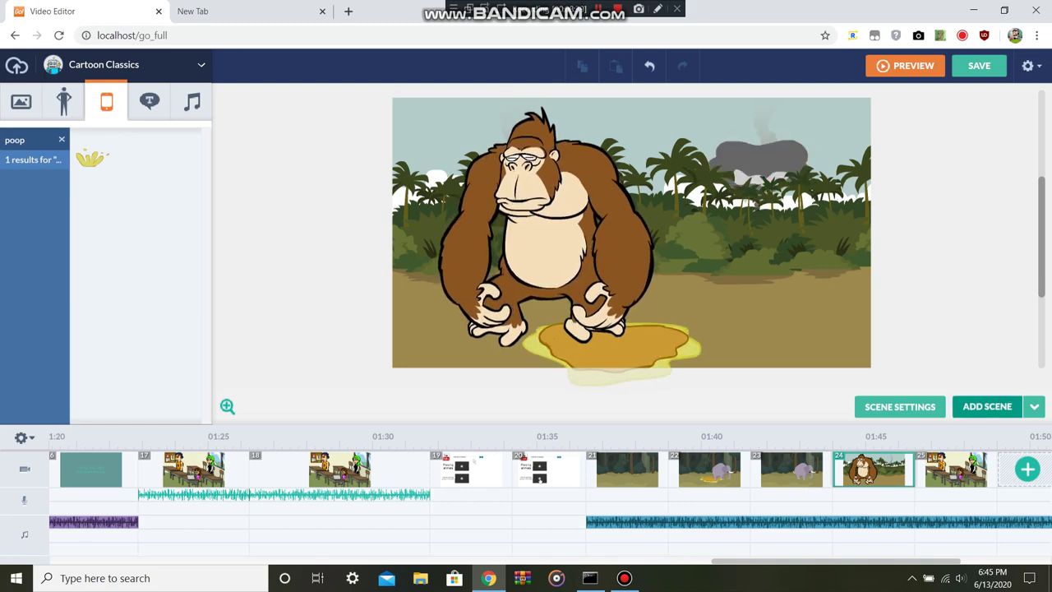
# Step: Add scene 25 after the gorilla scene, set the gorilla's action to Walk, and slide it off the stage's left side
pyautogui.click(987, 407)
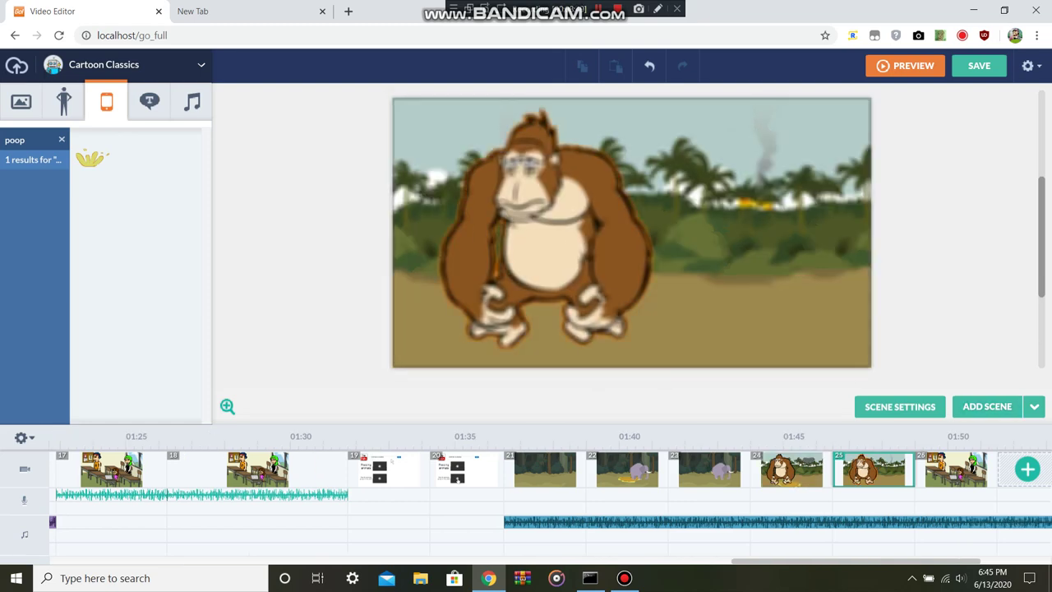
pyautogui.click(546, 228)
pyautogui.click(546, 230)
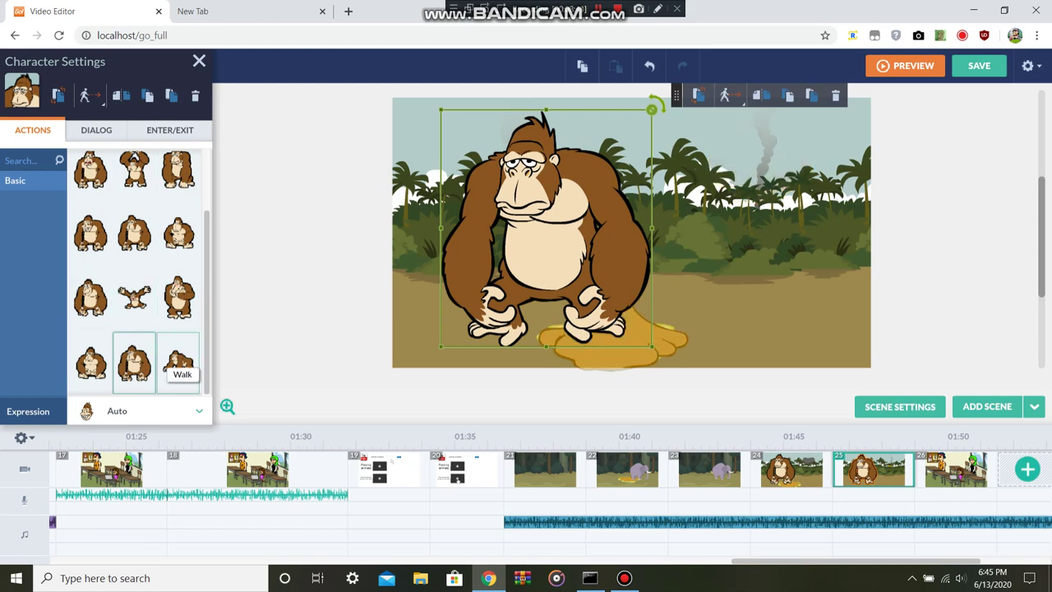
pyautogui.click(178, 363)
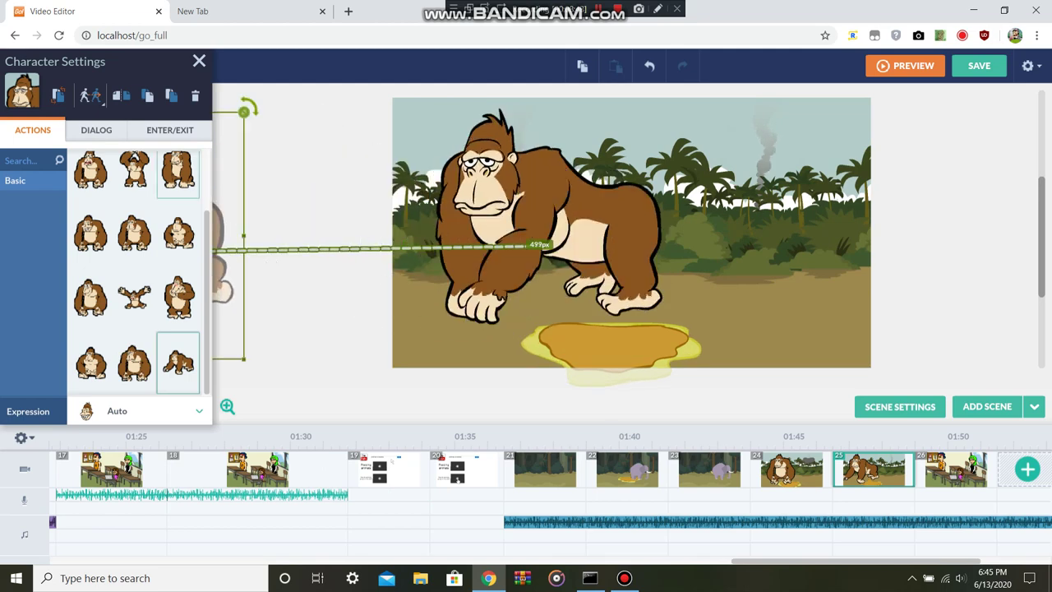
pyautogui.click(199, 61)
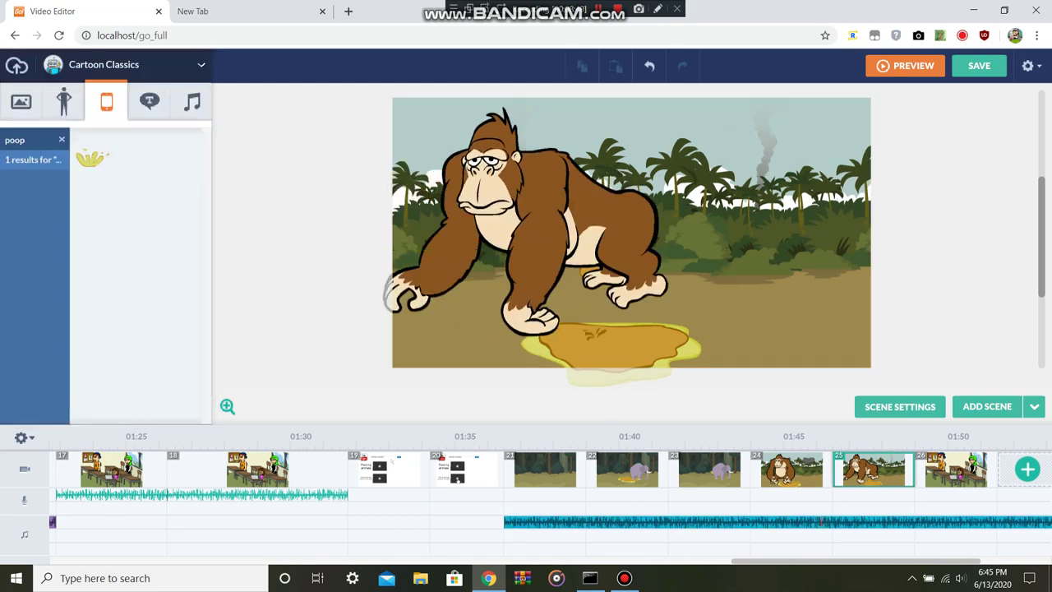
# Step: Add scene 26 after the walking gorilla scene and switch the asset library to the Lil' Petz theme
pyautogui.moveTo(856, 561); pyautogui.dragTo(926, 561)
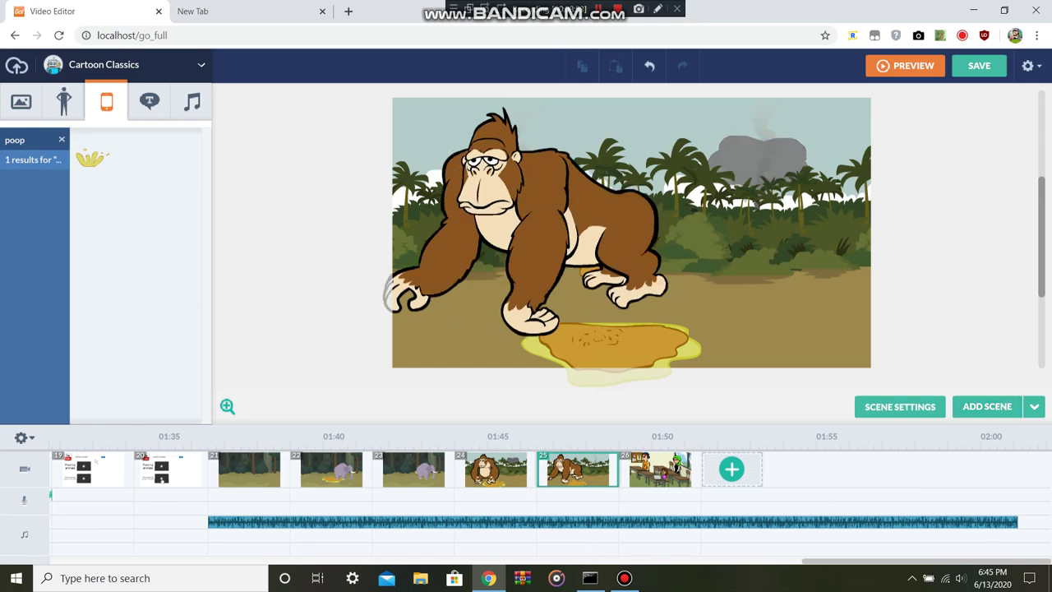
pyautogui.click(987, 406)
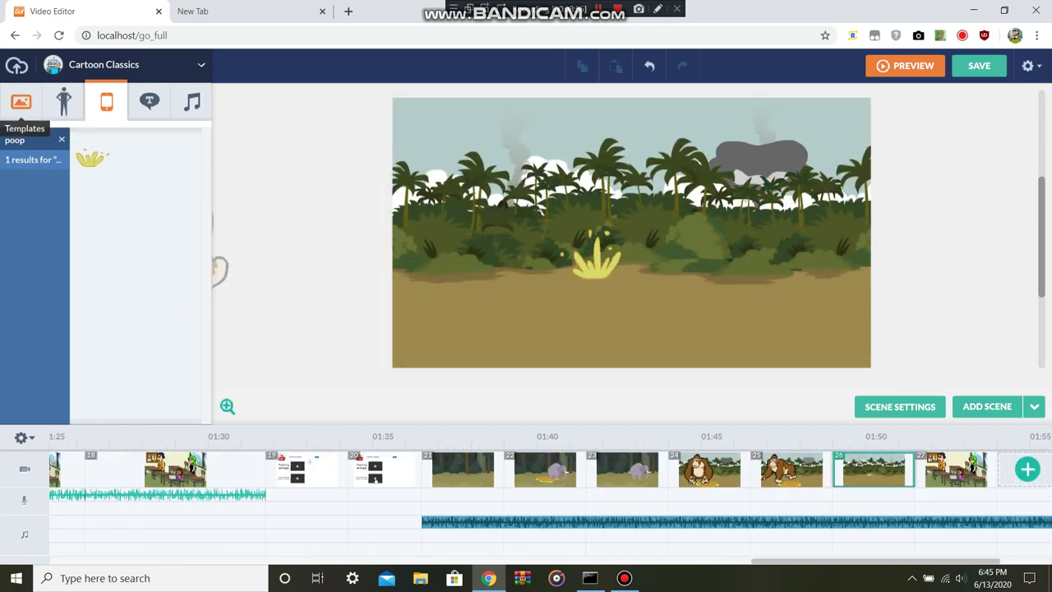
pyautogui.click(20, 103)
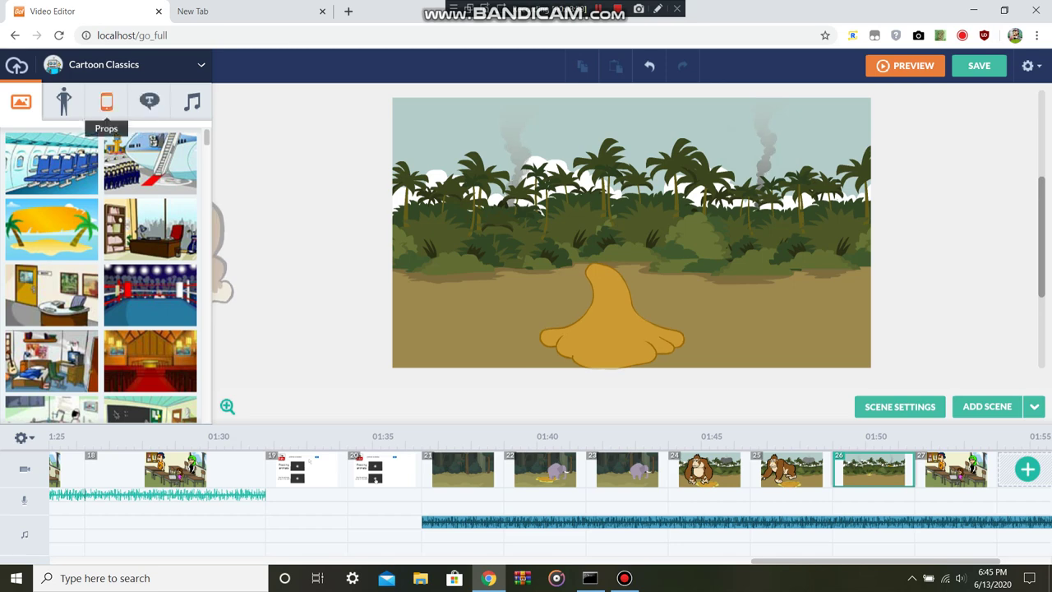
pyautogui.click(103, 65)
pyautogui.moveTo(102, 352)
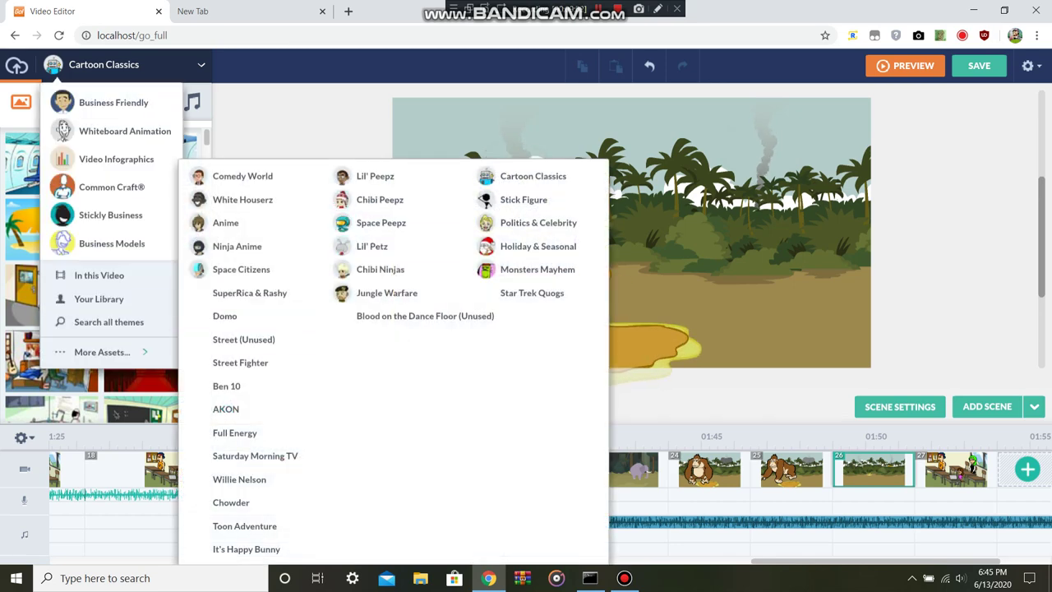
pyautogui.click(371, 246)
# Step: Search the Lil' Petz characters for "lumpkin"
pyautogui.click(64, 103)
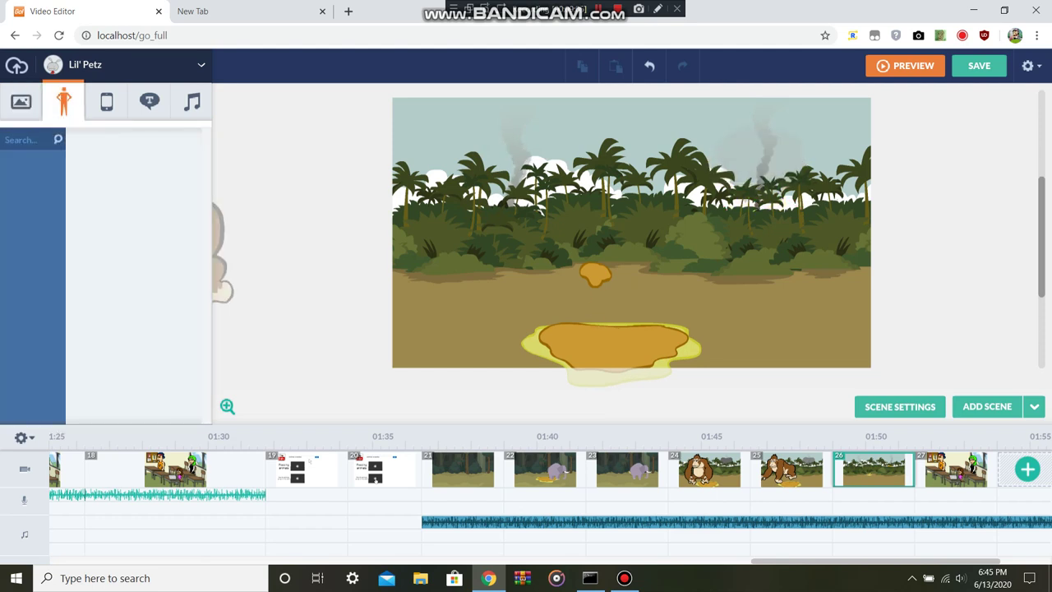
pyautogui.click(21, 139)
pyautogui.write('liumpkin')
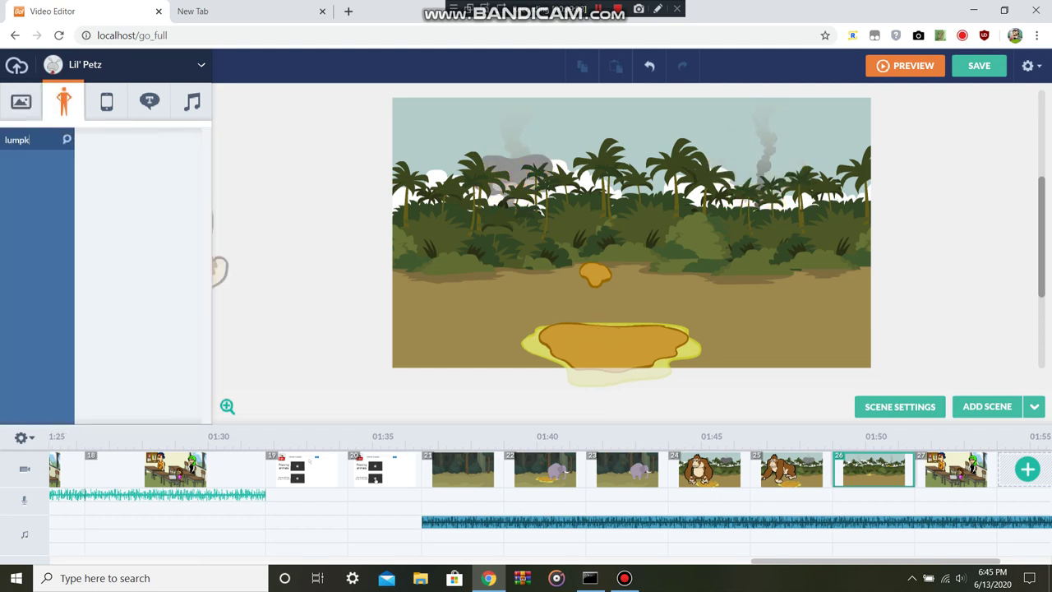
pyautogui.press('Return')
# Step: Replace scene 26's jungle backdrop with the Lil' Petz desert canyon background and delete the splash prop
pyautogui.click(20, 102)
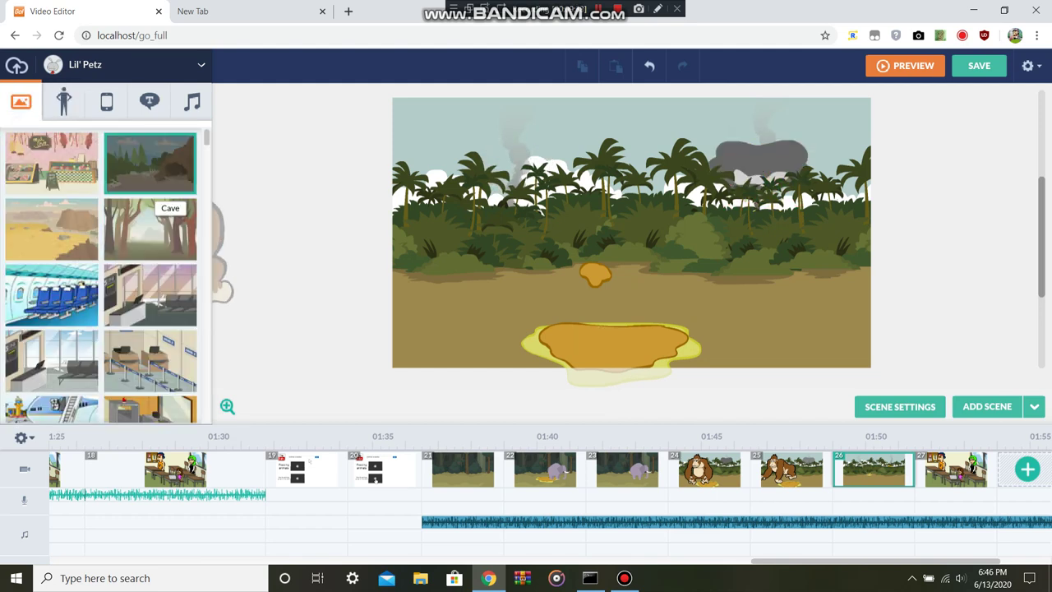
pyautogui.click(54, 225)
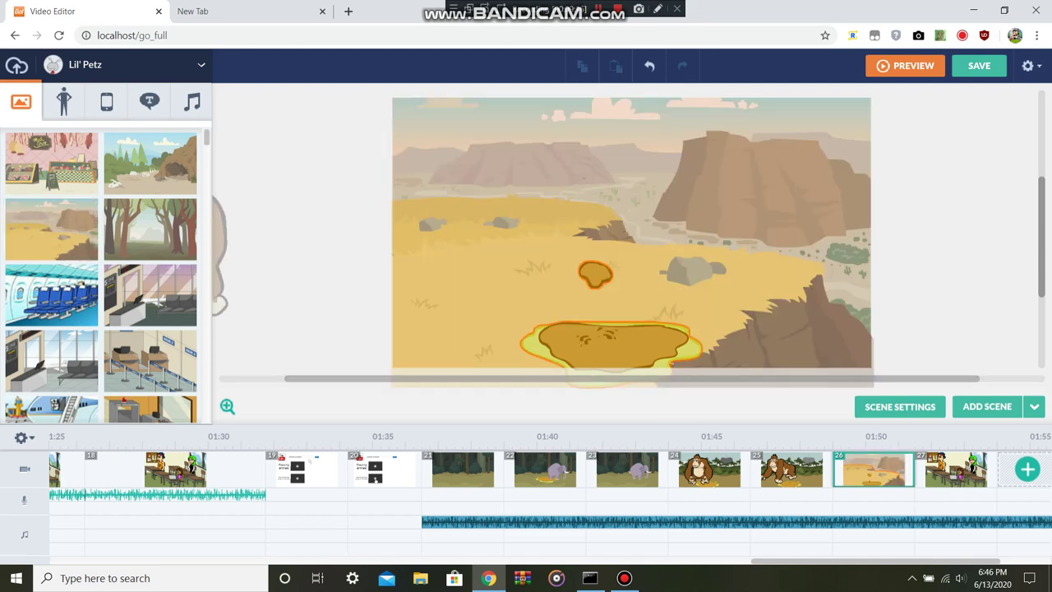
pyautogui.click(610, 344)
pyautogui.press('Delete')
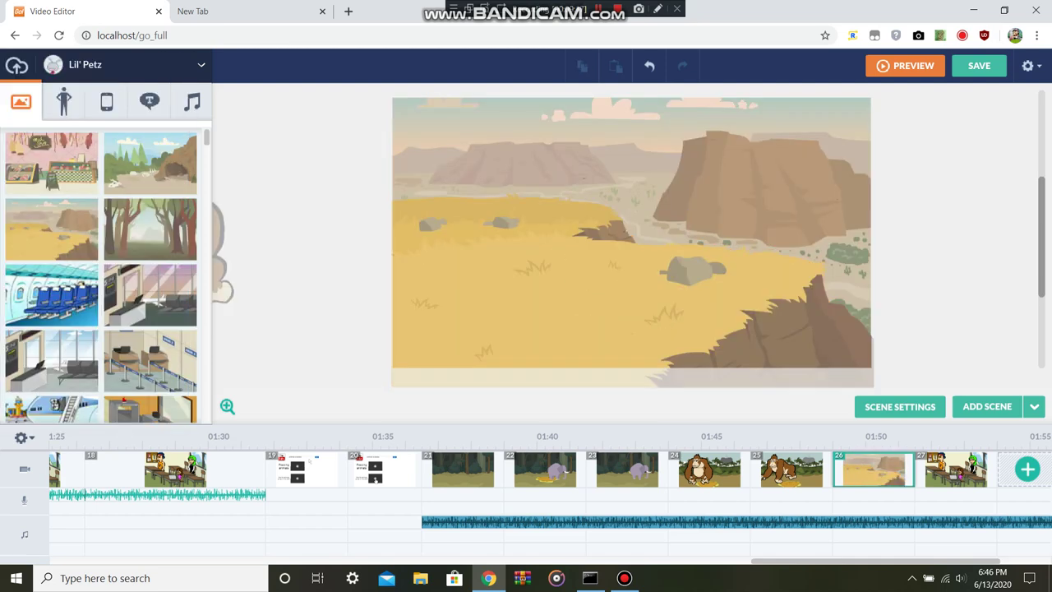
# Step: Switch the asset library to the Business Friendly theme and search its props for "kangaroo"
pyautogui.click(131, 65)
pyautogui.click(108, 321)
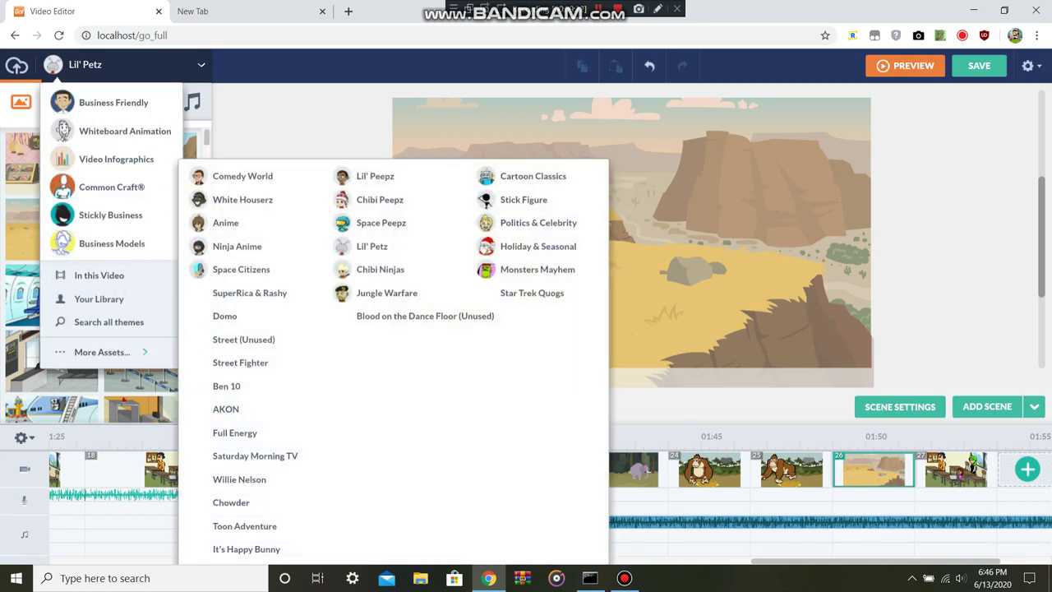
pyautogui.click(114, 102)
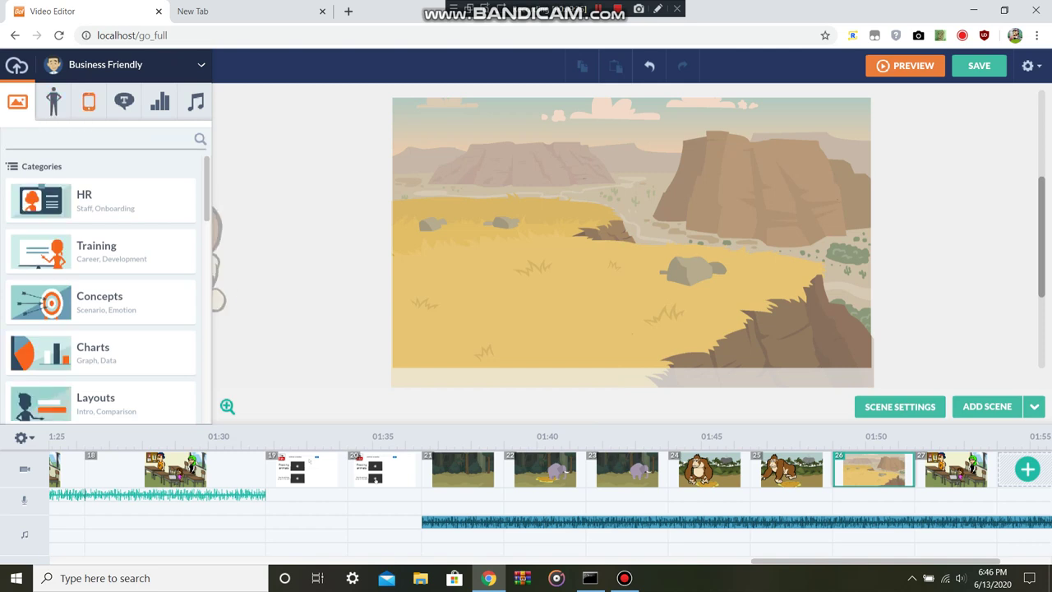
pyautogui.click(88, 102)
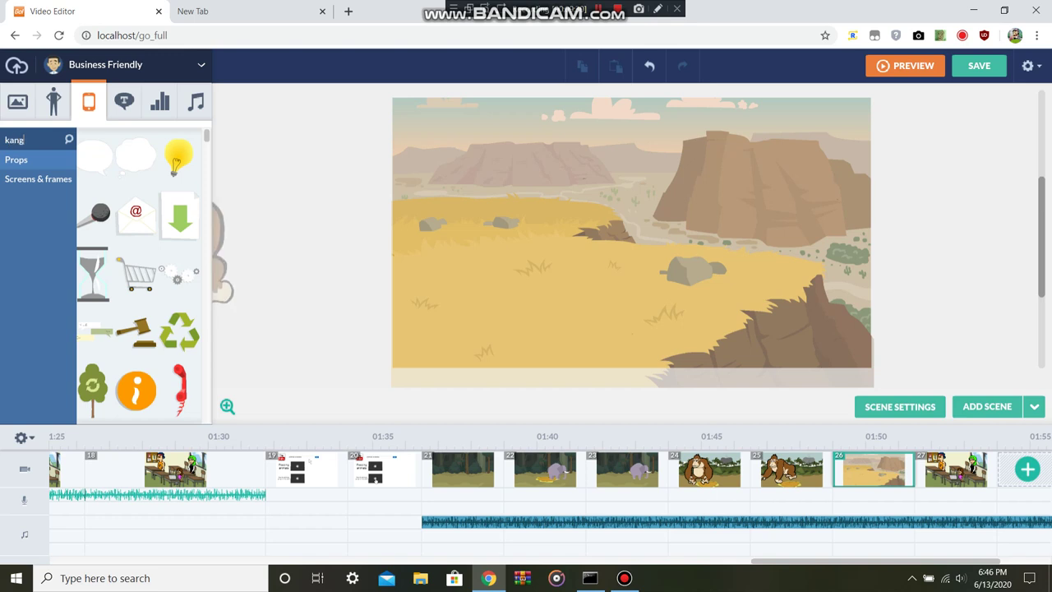
pyautogui.write('kangaroo')
pyautogui.press('Return')
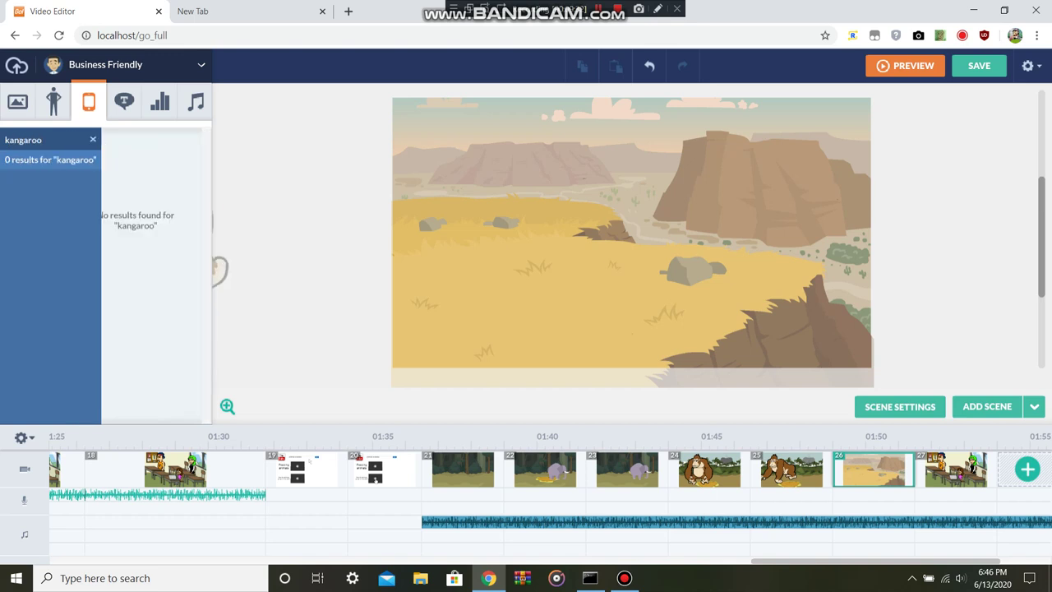
# Step: Search the props for "animal" to place the raccoon mid-stage in scene 26's desert, and delete the leftover off-stage gorilla
pyautogui.write('an')
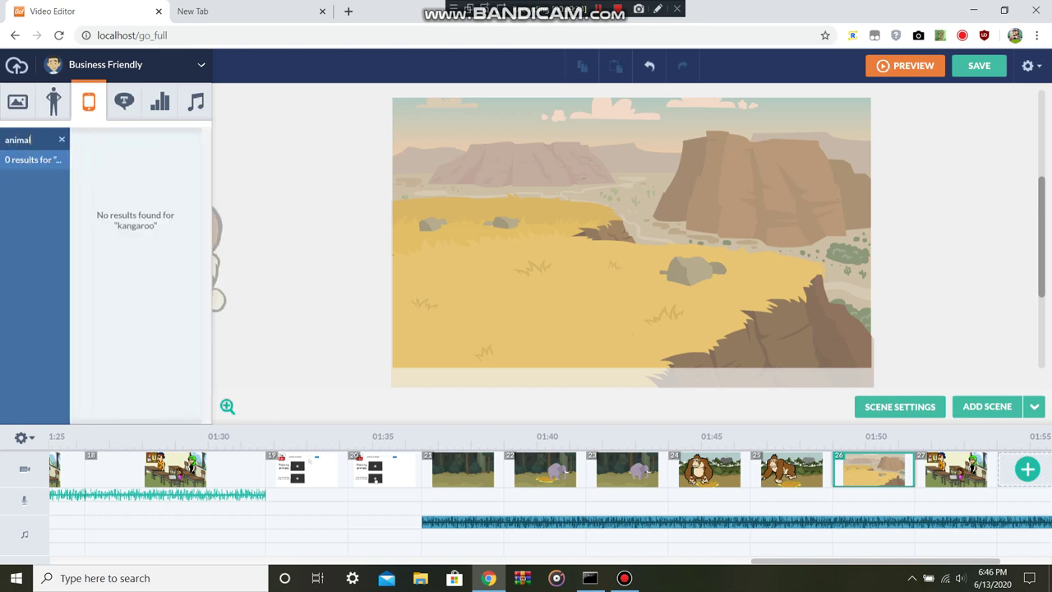
pyautogui.write('imal')
pyautogui.press('Return')
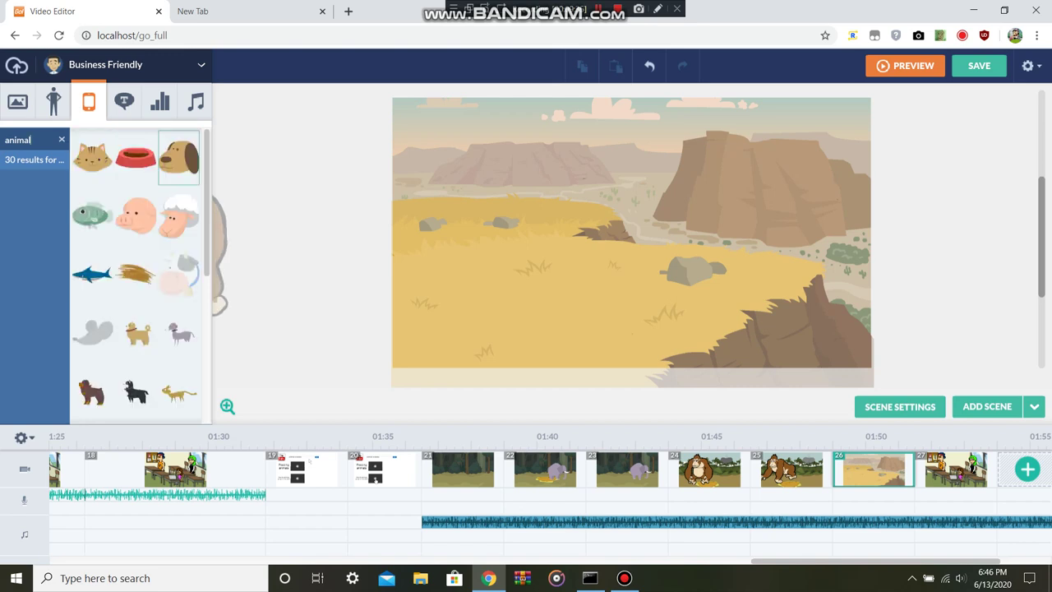
pyautogui.scroll(-4, 140, 275)
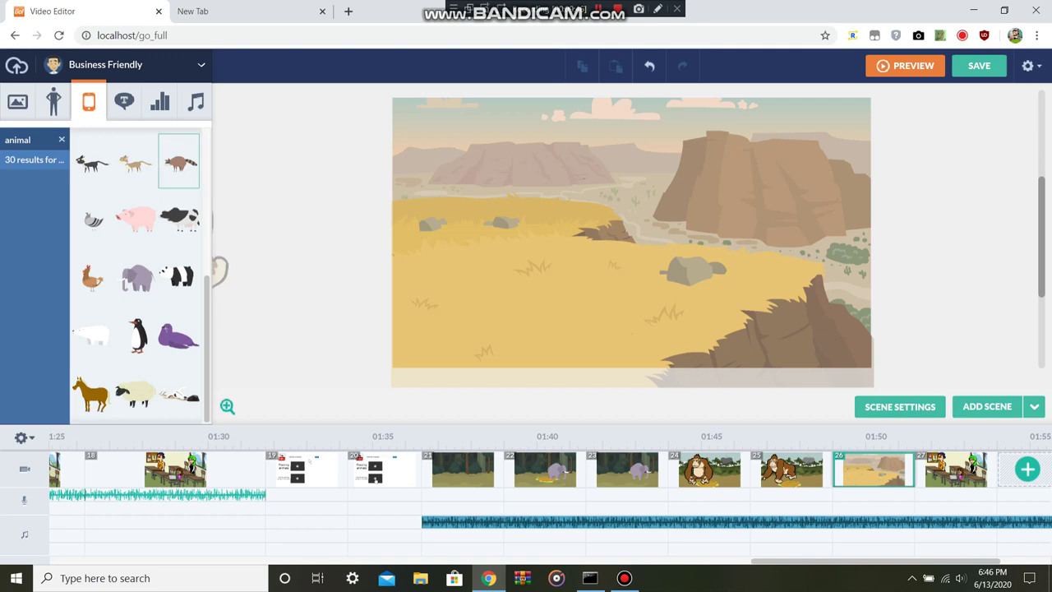
pyautogui.moveTo(178, 161); pyautogui.dragTo(635, 261)
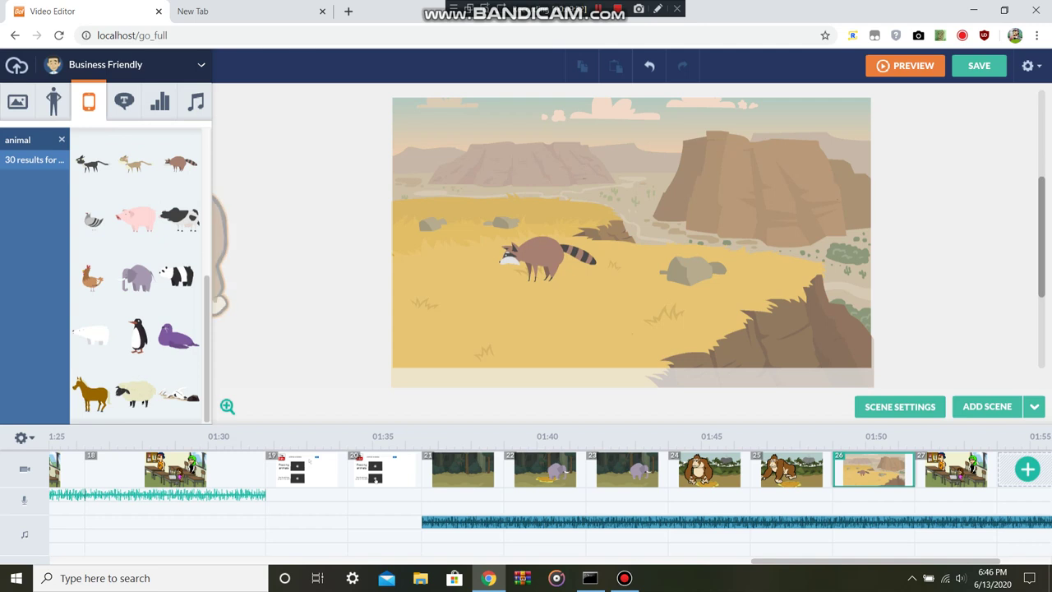
pyautogui.click(219, 246)
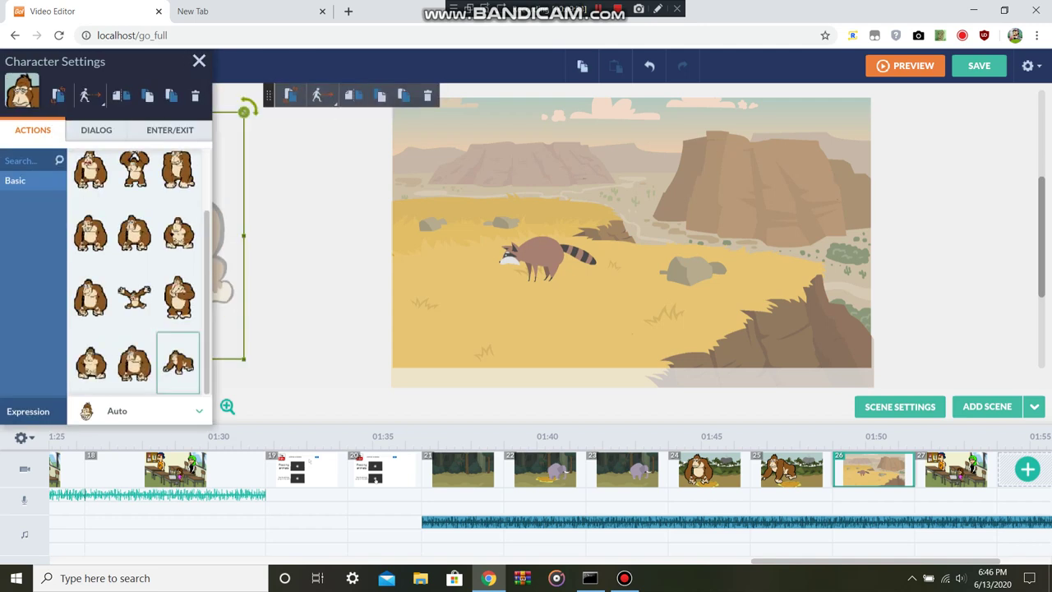
pyautogui.press('Delete')
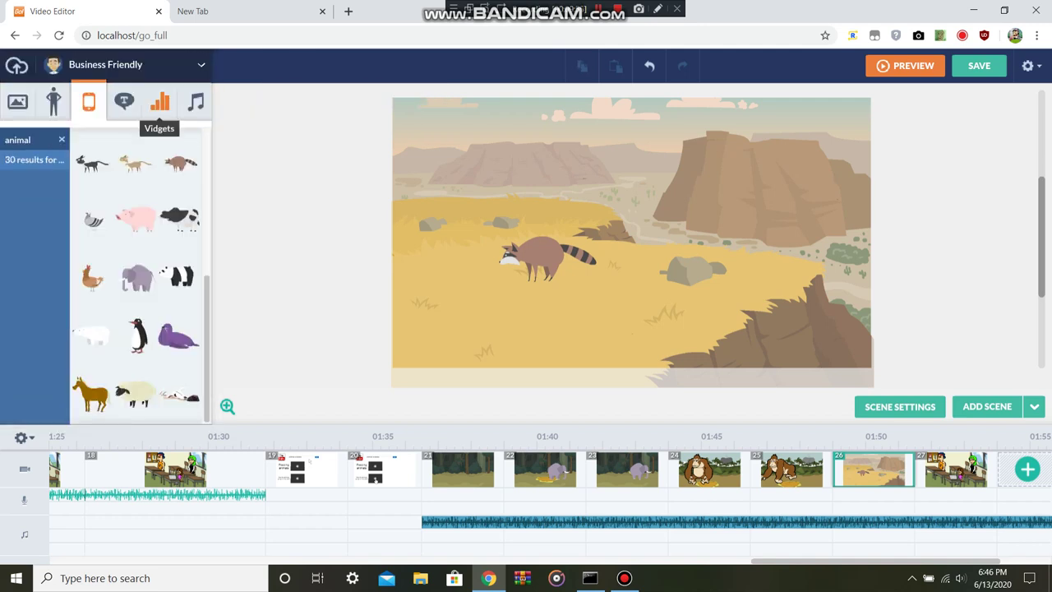